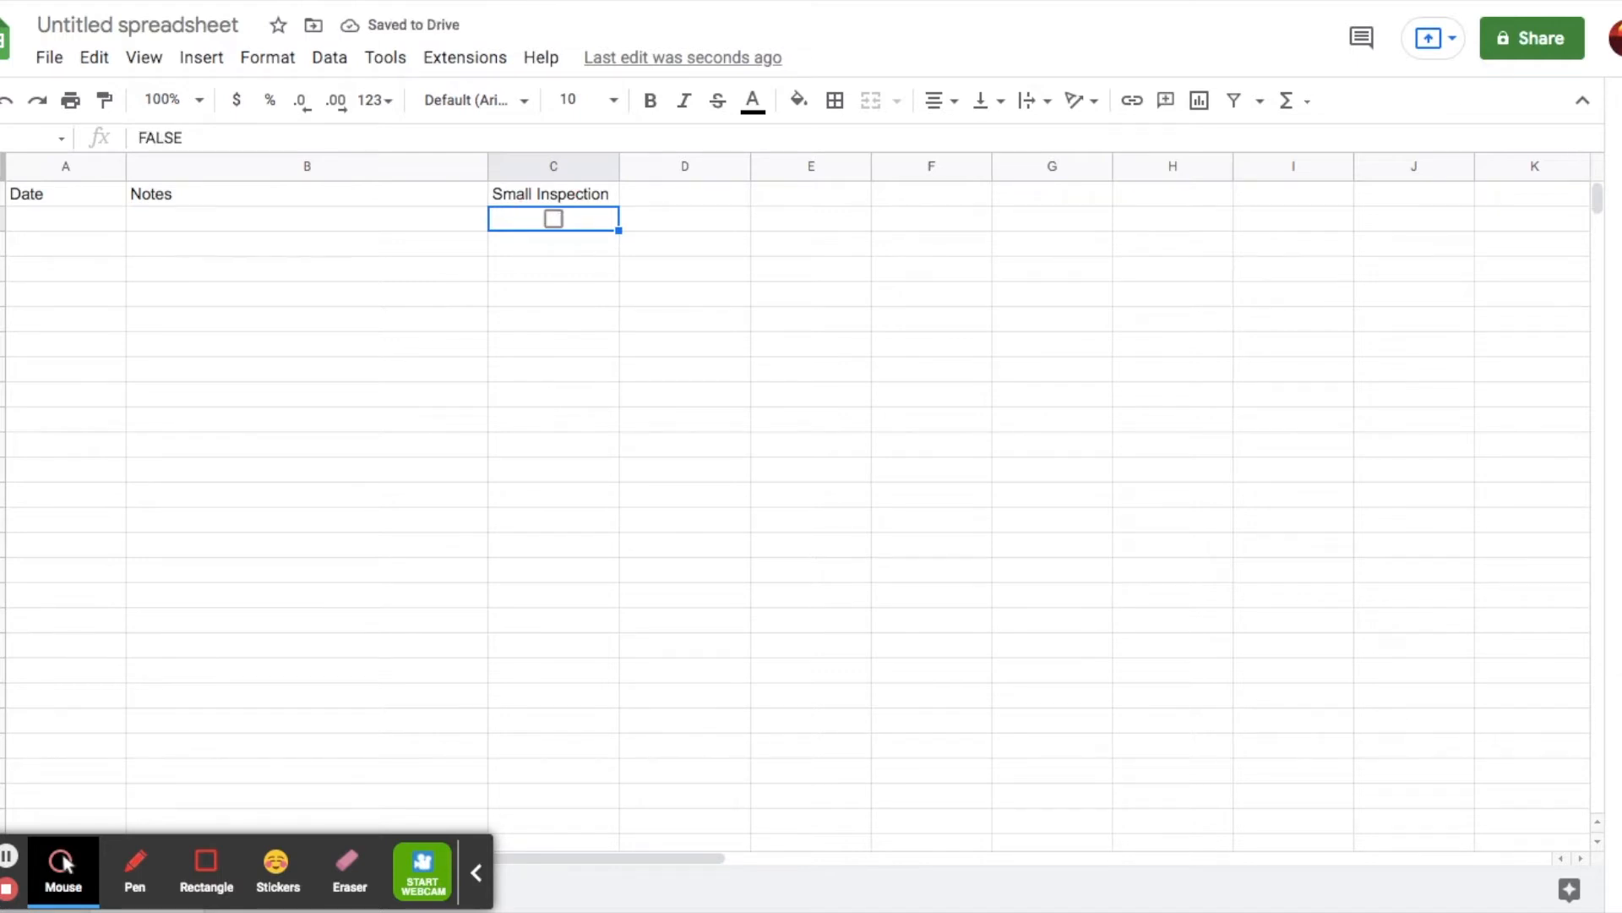
Merge the Small Inspection header across C1:D1 and center it horizontally
click(685, 219)
drag(550, 191, 662, 193)
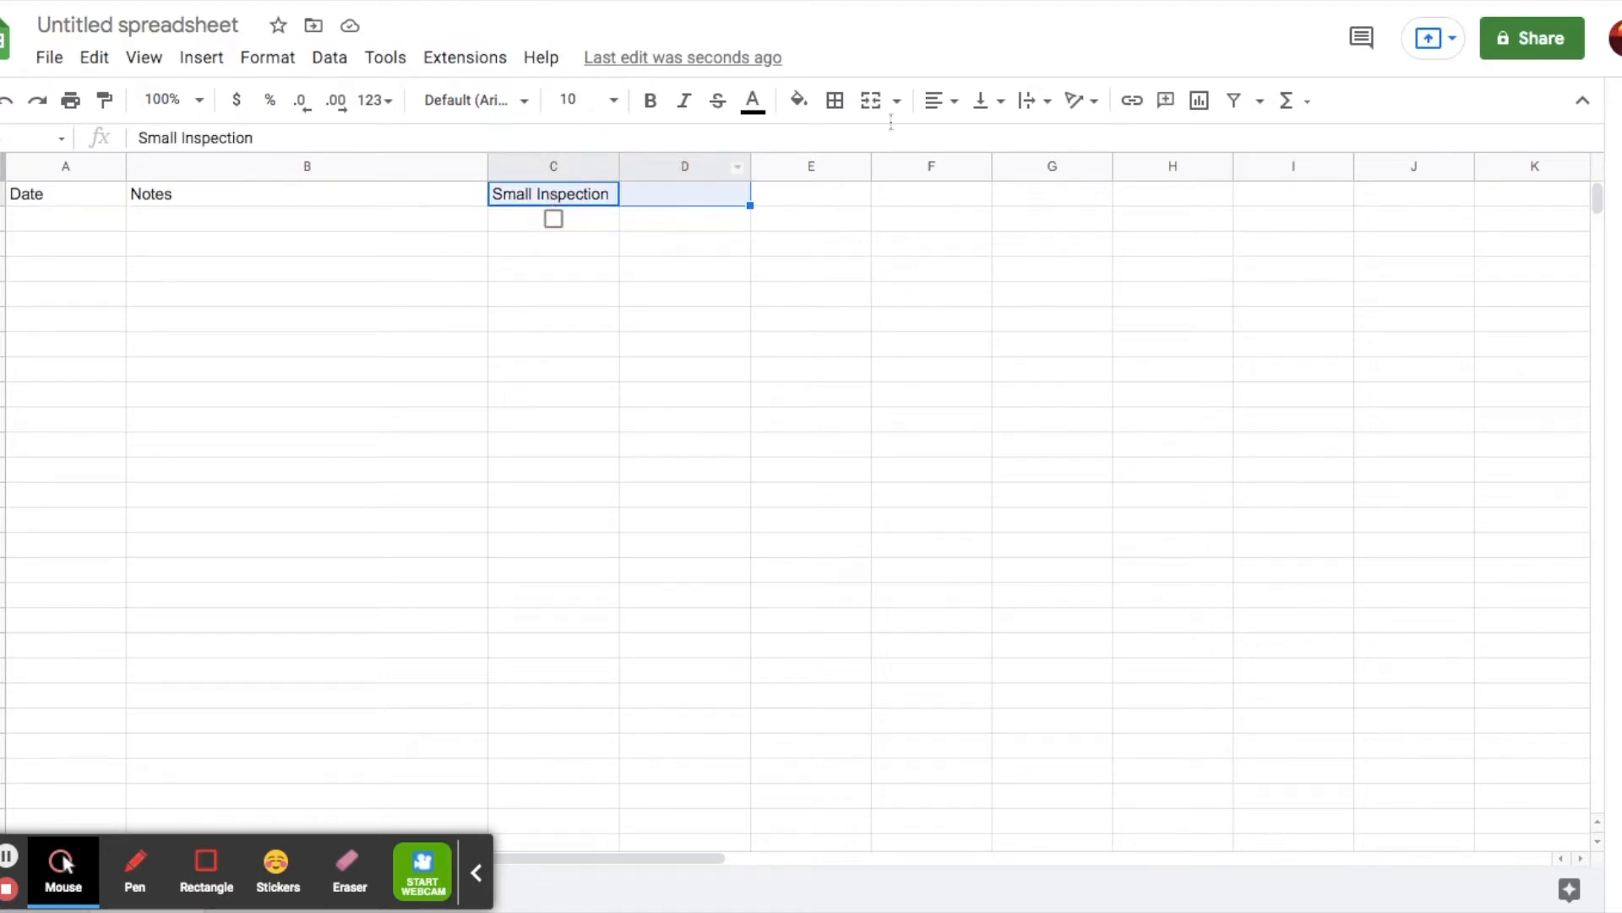
click(936, 102)
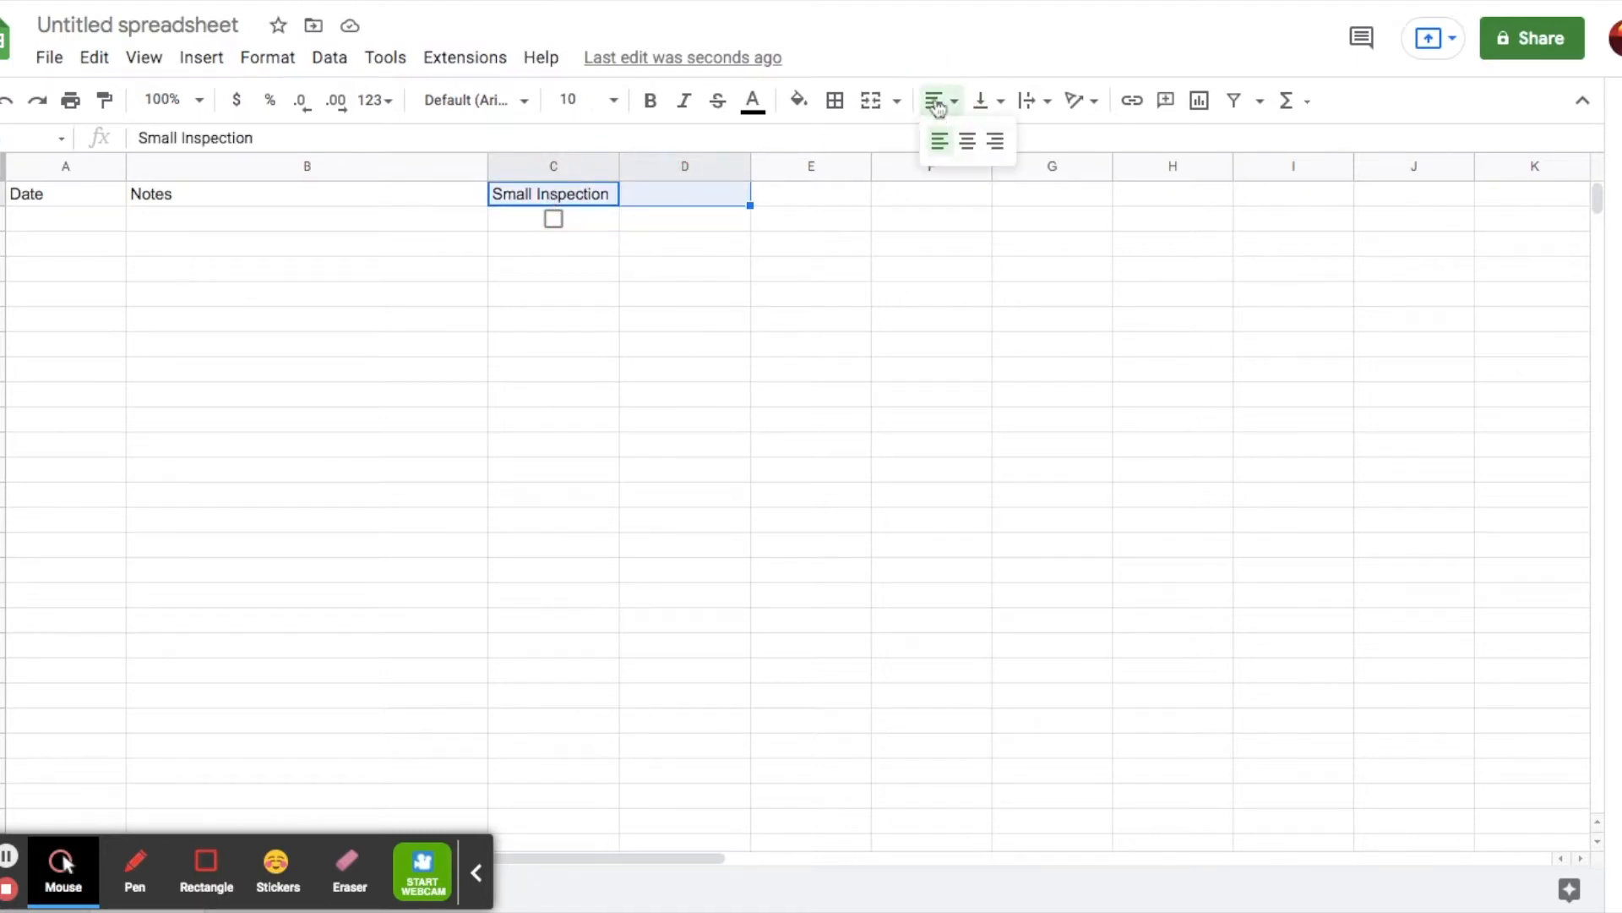
click(870, 99)
click(934, 100)
click(969, 143)
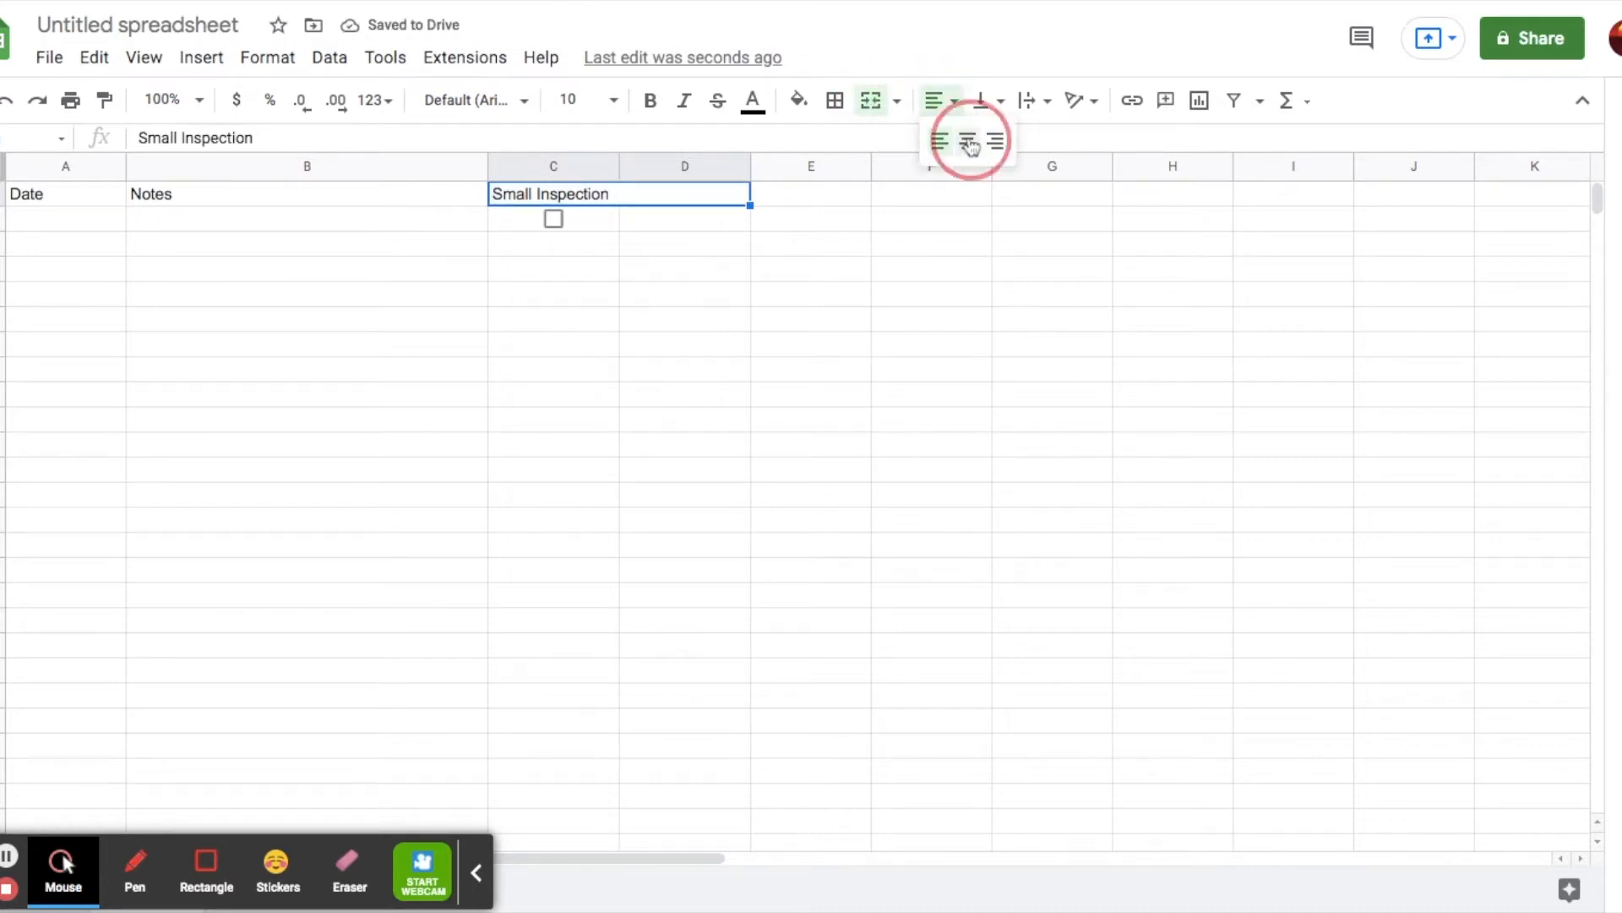
Turn on text wrapping for the Small Inspection header and narrow columns C and D
click(1034, 101)
click(1061, 142)
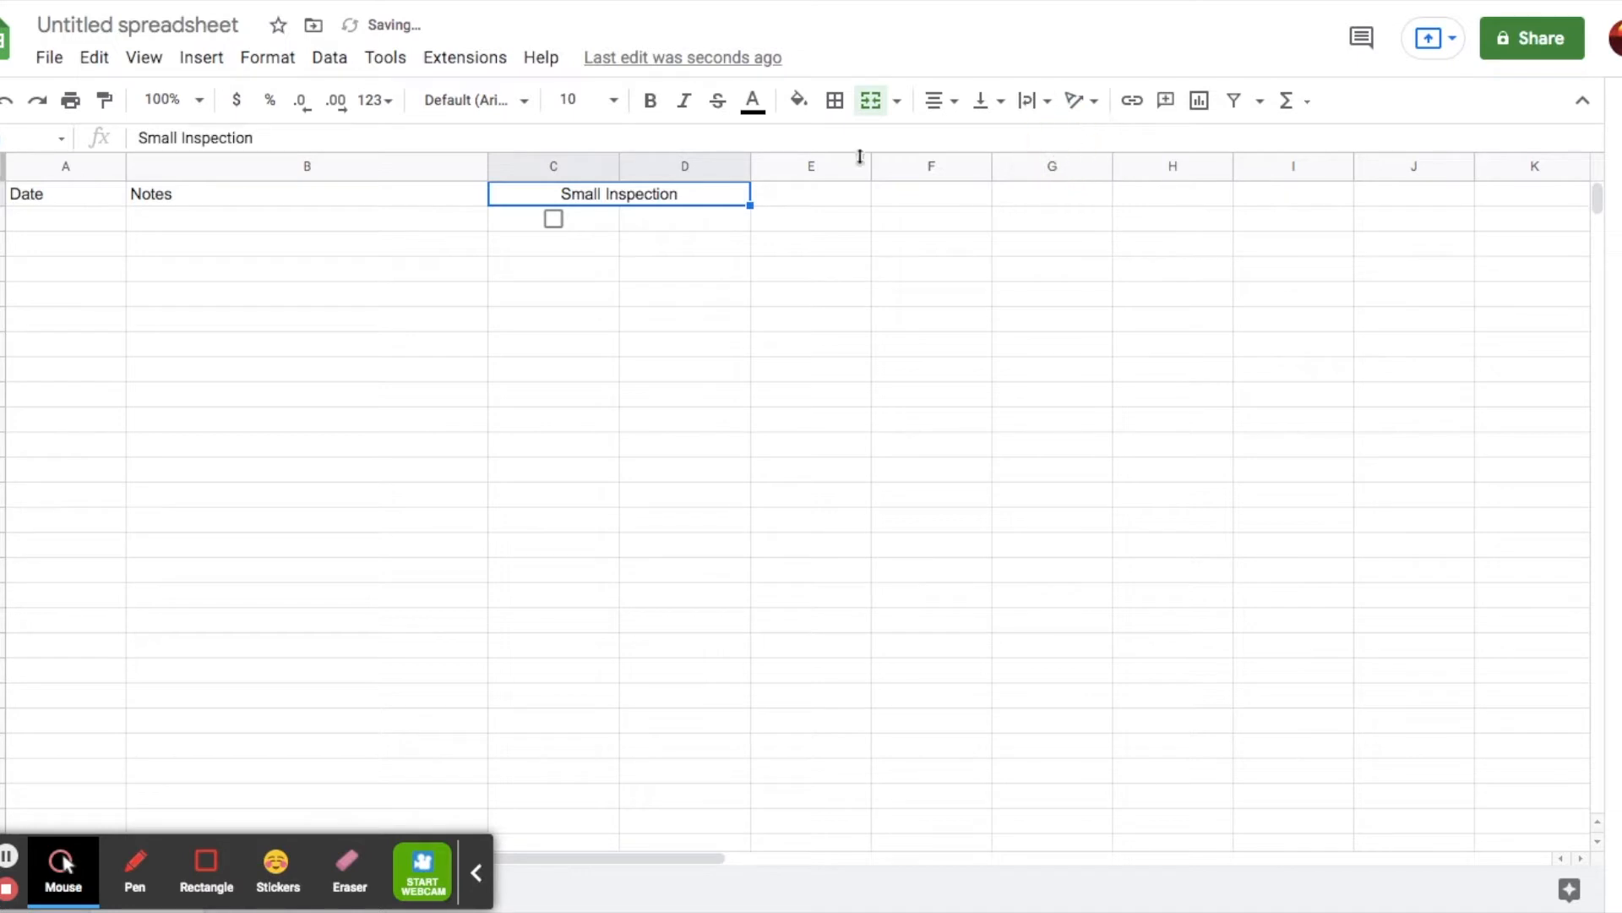
click(644, 245)
drag(618, 166, 538, 166)
drag(667, 169, 603, 167)
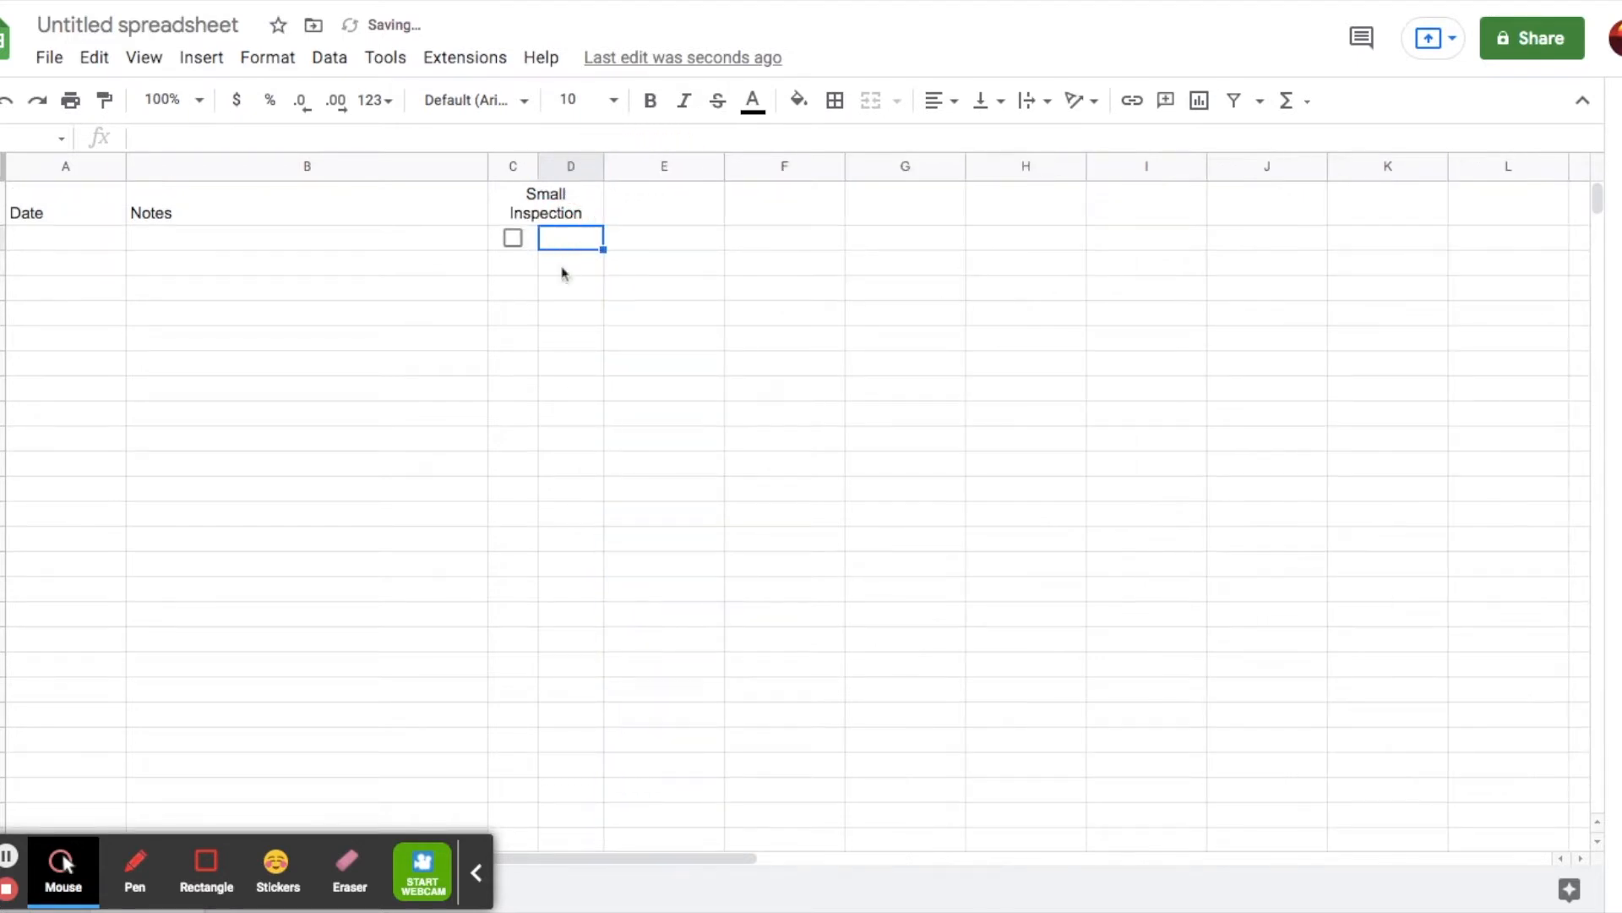
Enter the note "if(condition to check, result if true, result if false)" in B2 under Notes
click(218, 242)
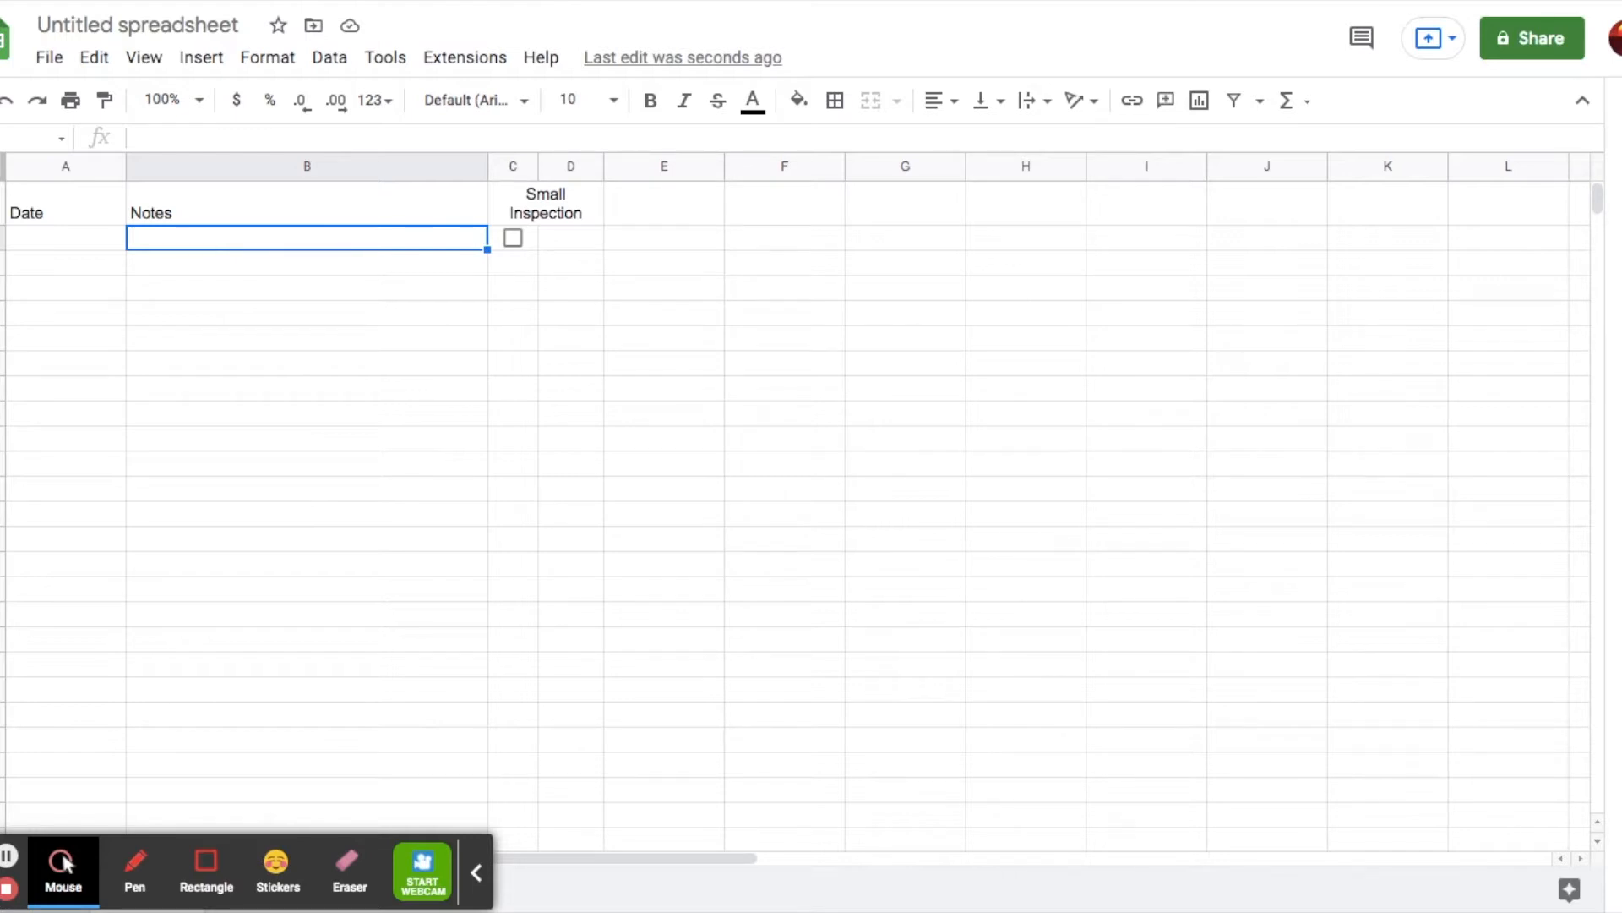
text(if()
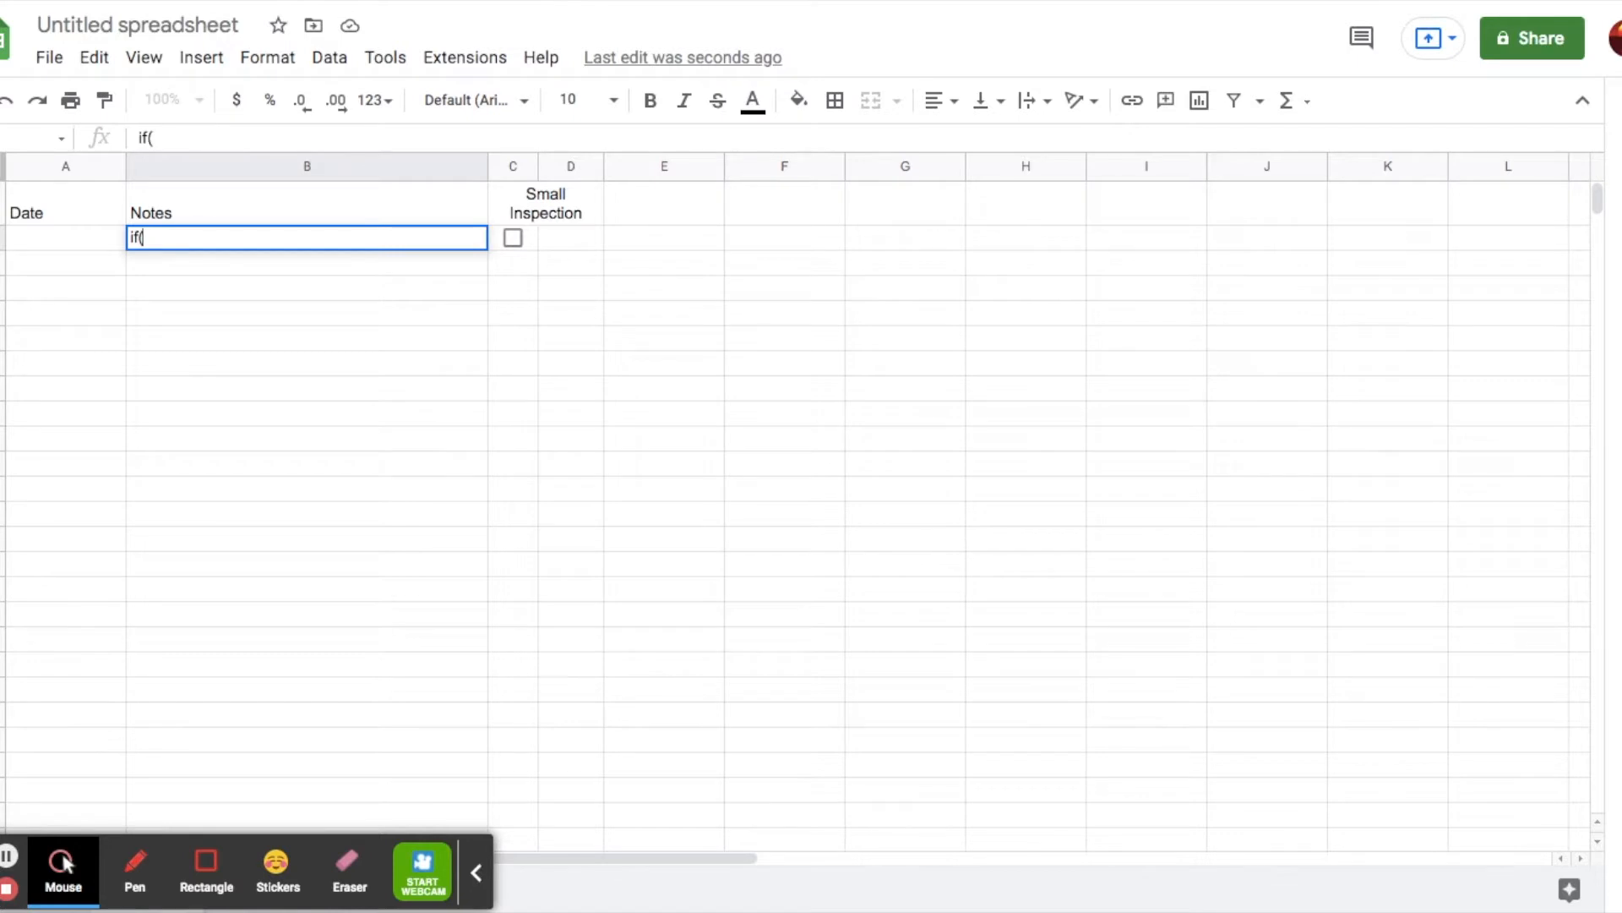
text(condition to check)
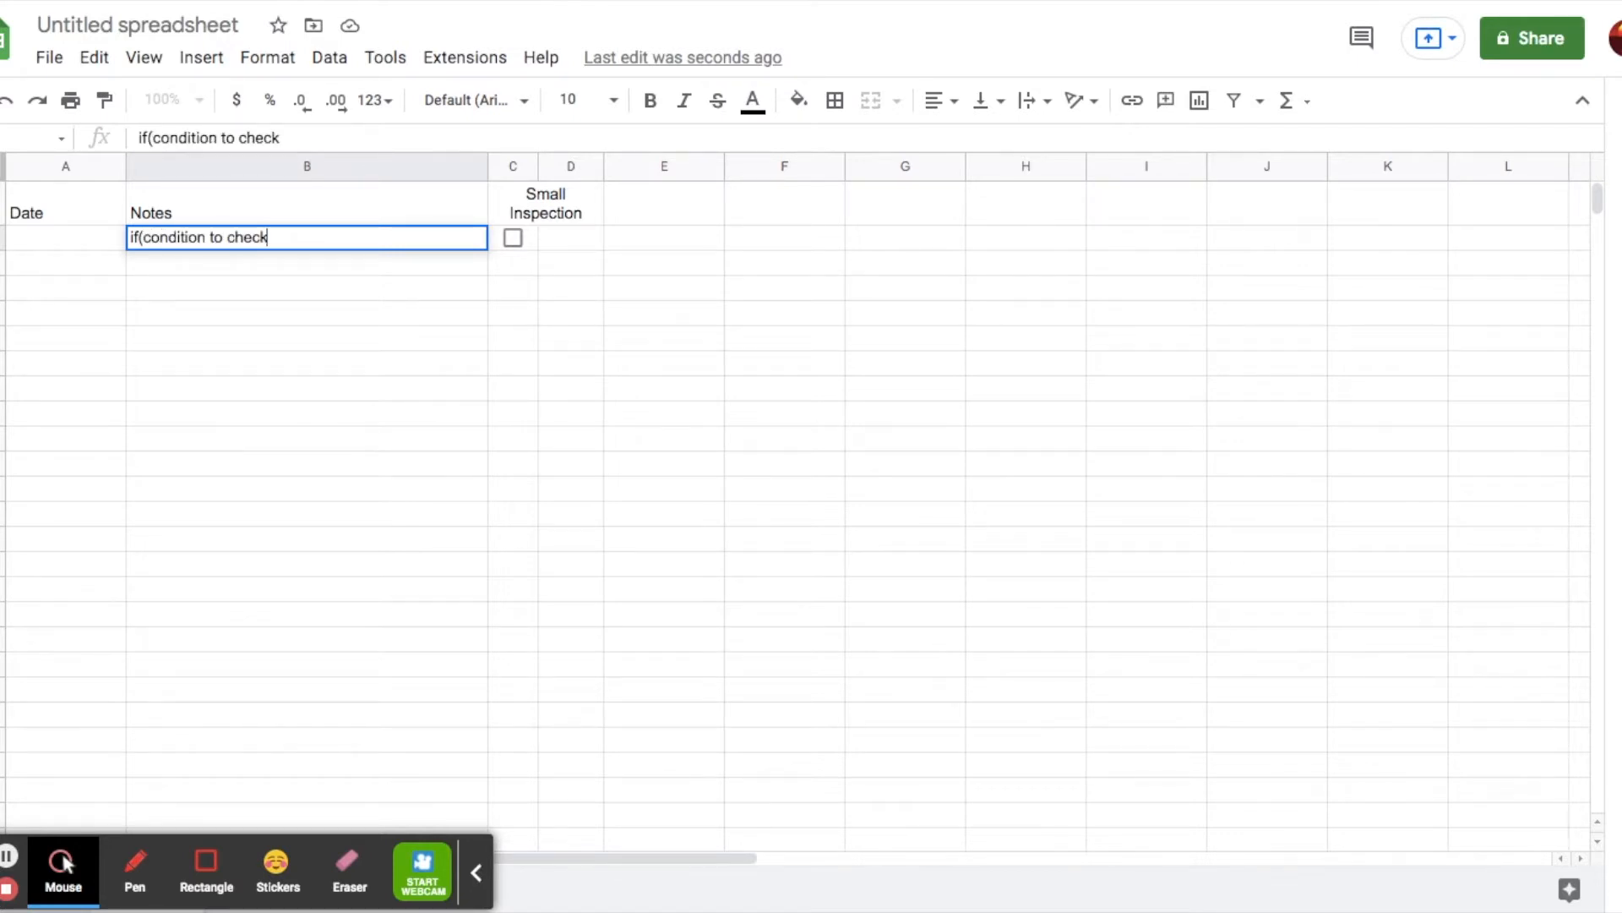
text(, result if true, result)
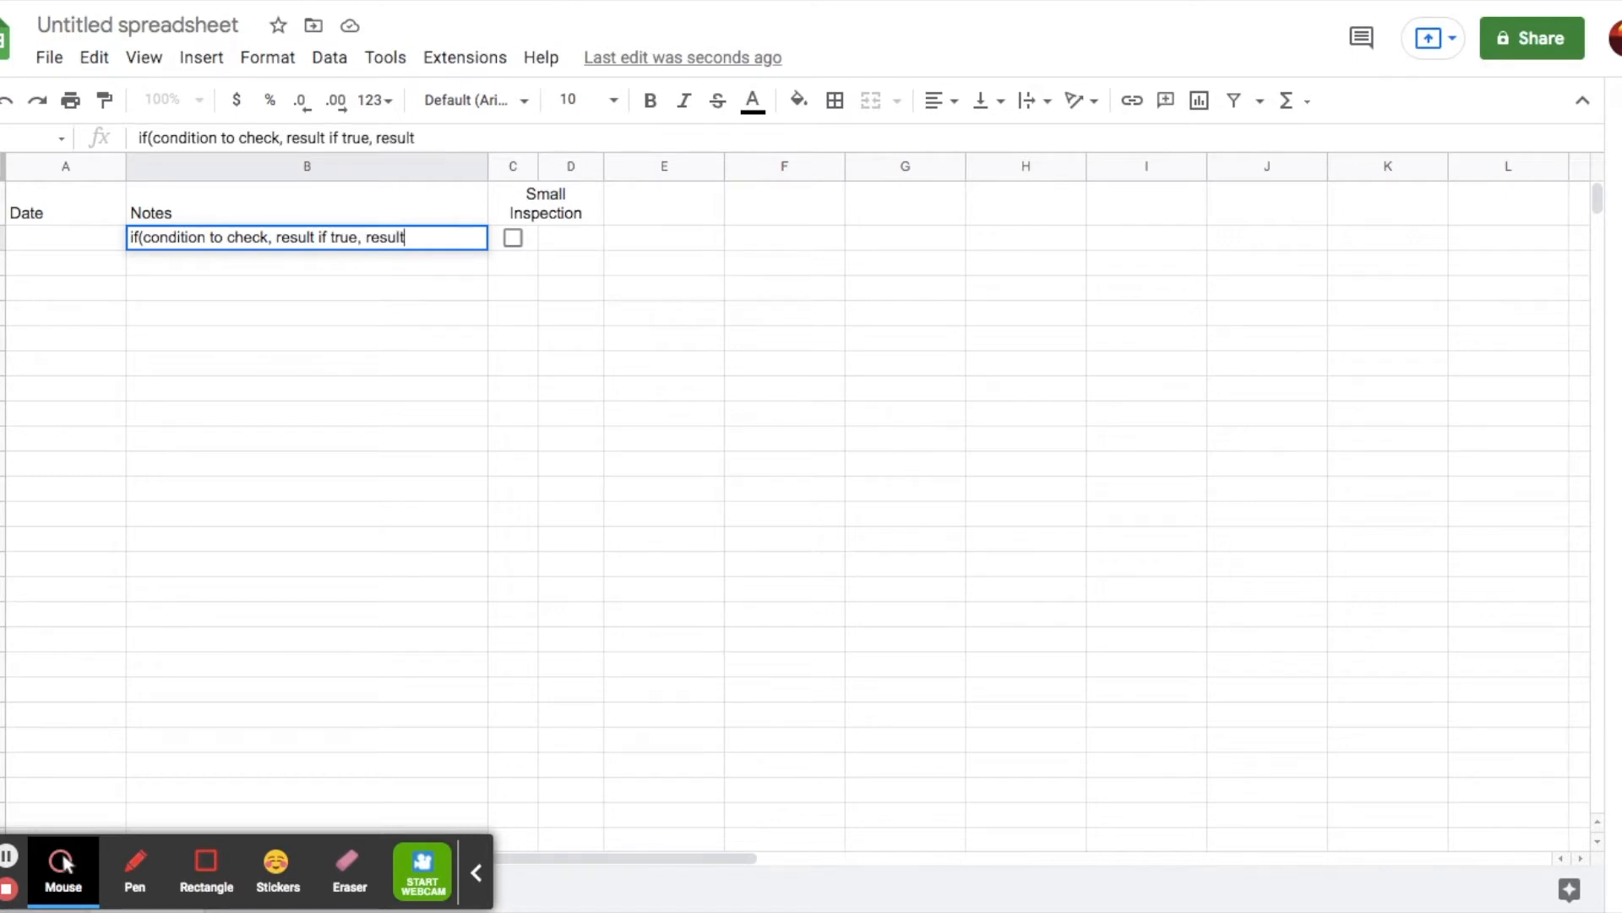
text( if false))
Enter the formula =if(C2,20,0) in D2 and test it by checking and unchecking the checkbox in C2
click(571, 245)
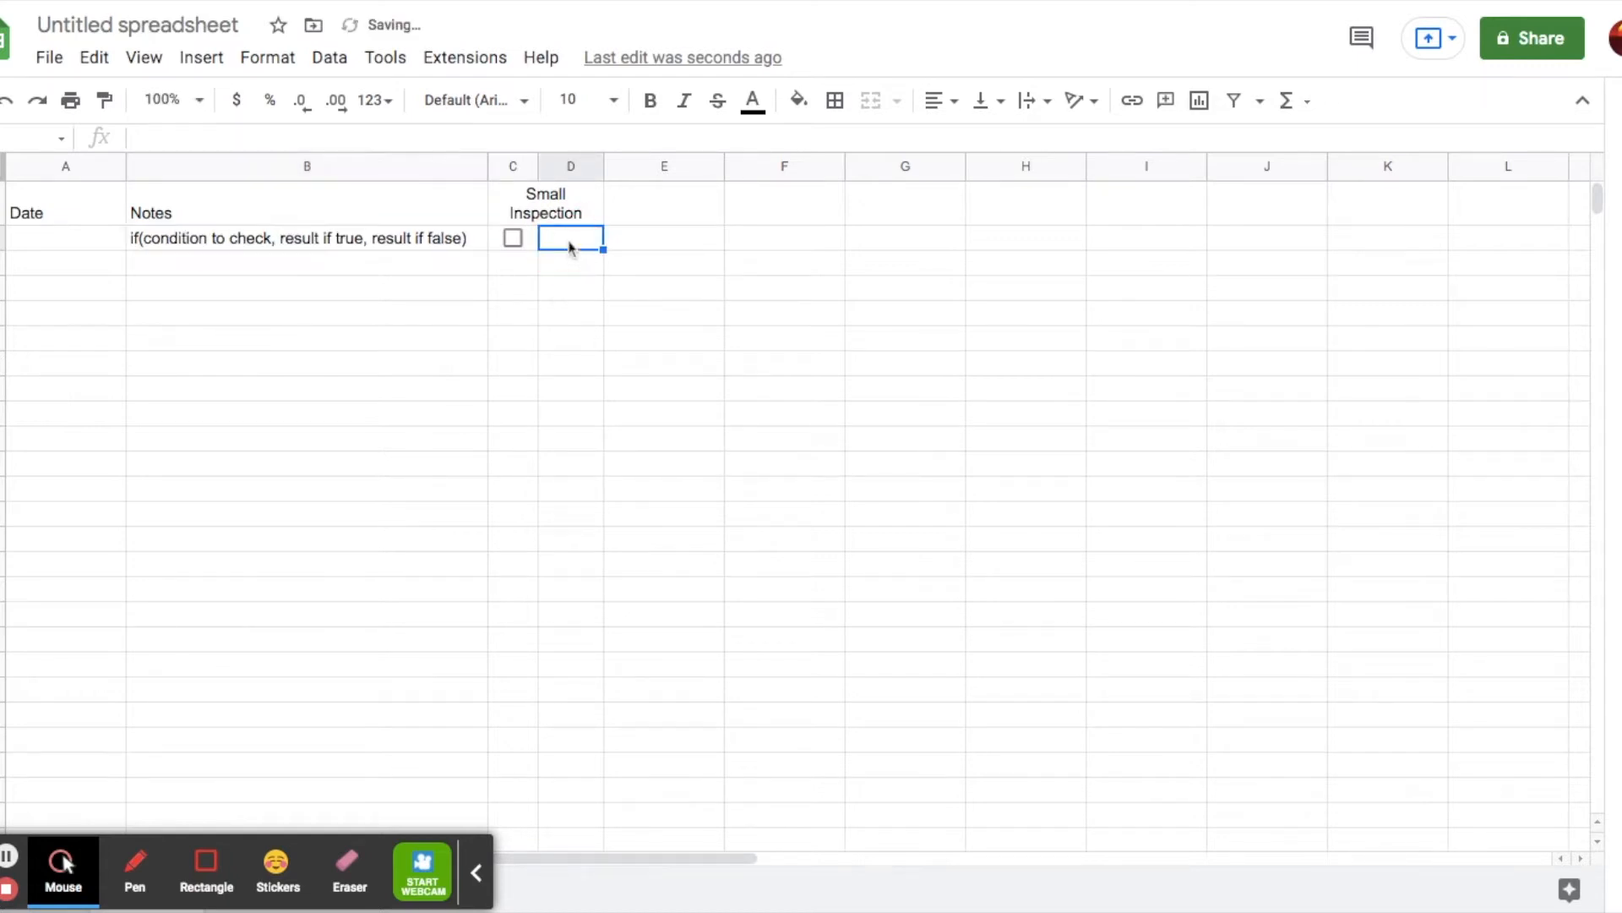
text(=)
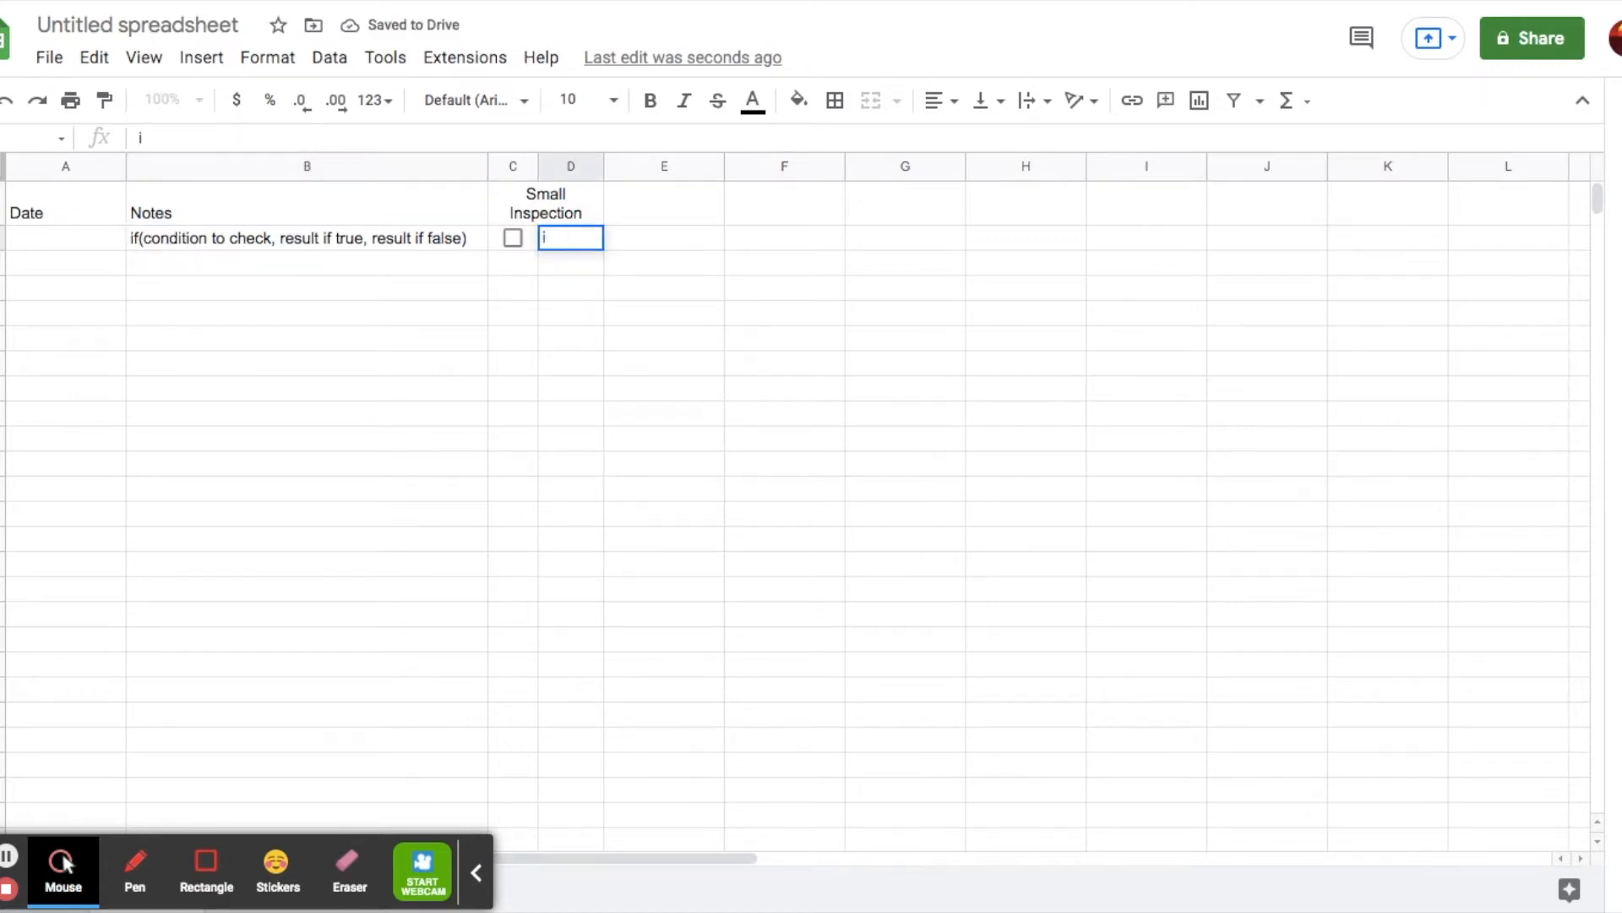
text(if)
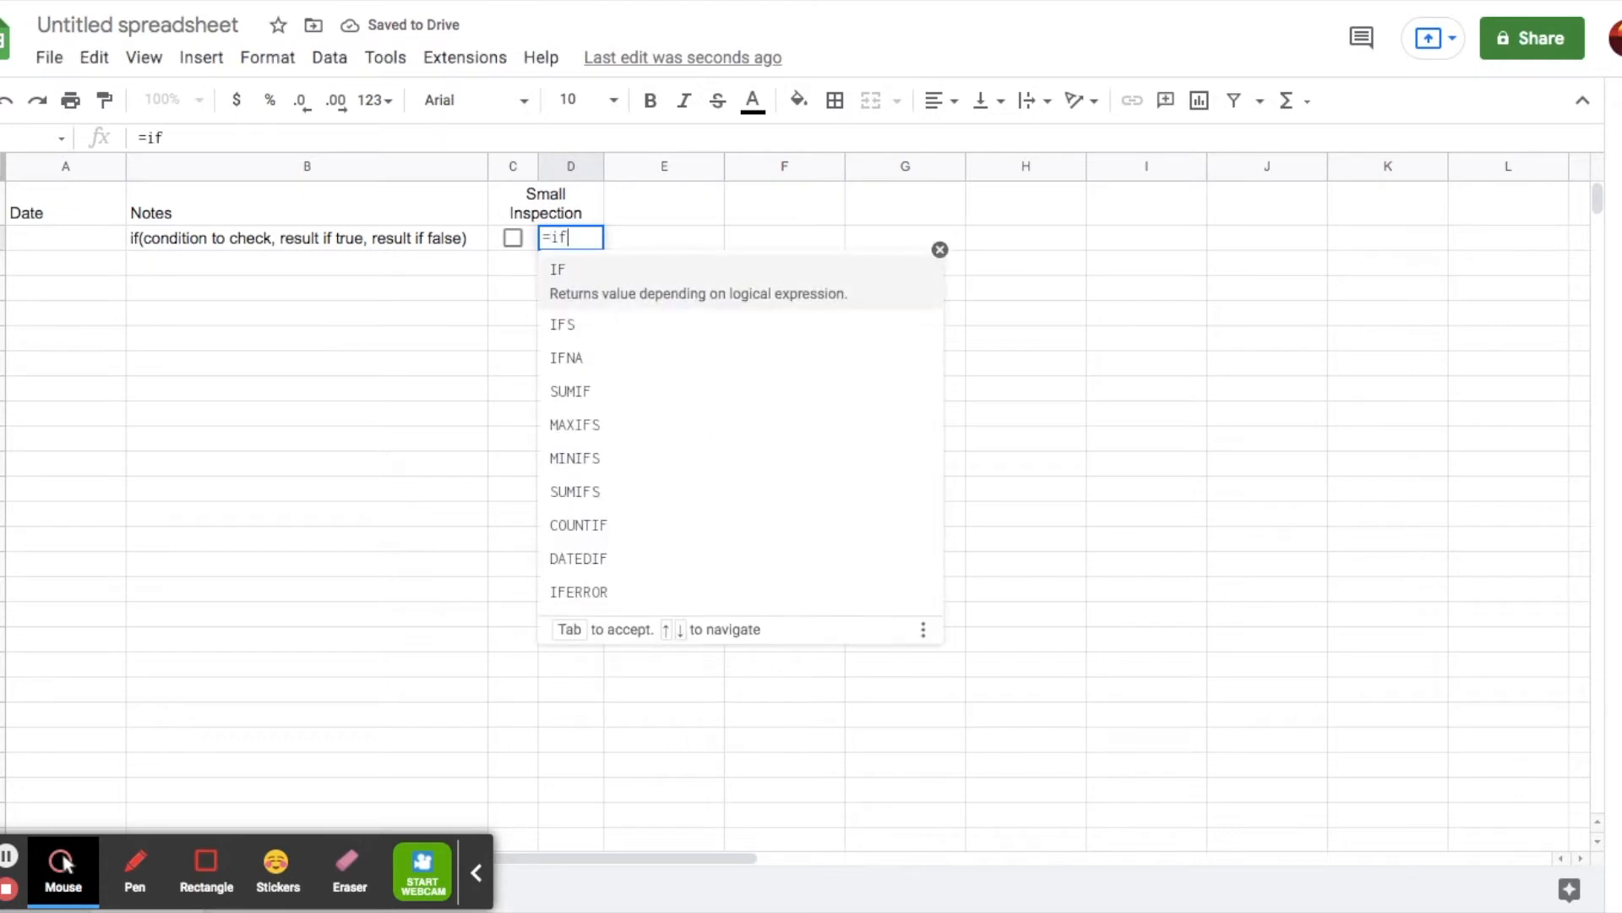
text(()
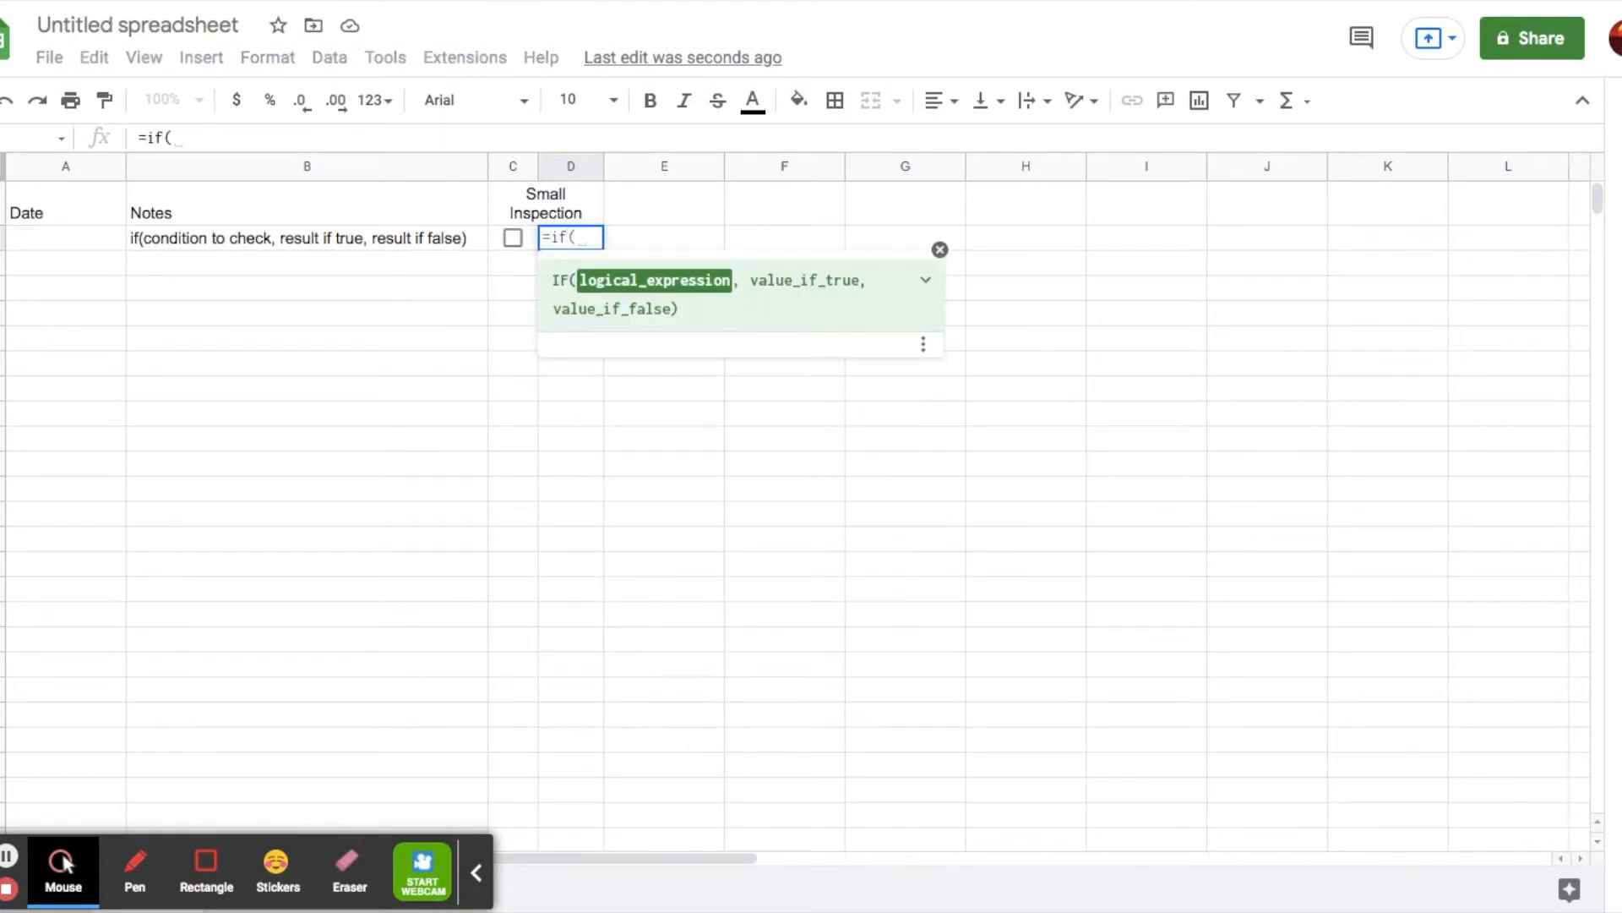
click(501, 241)
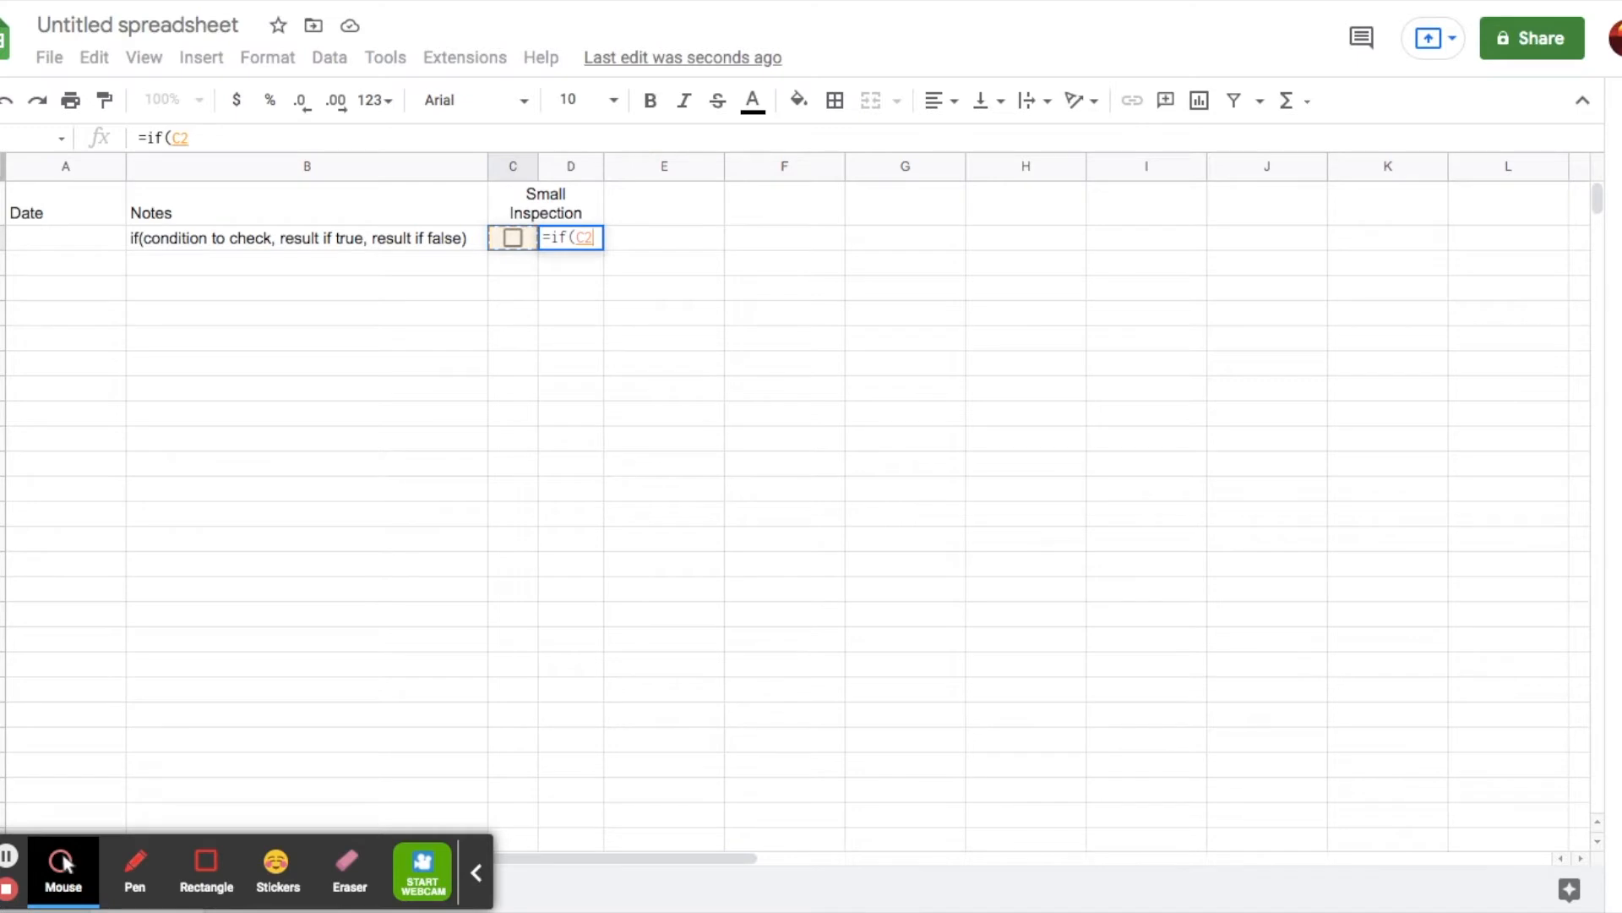
text(,)
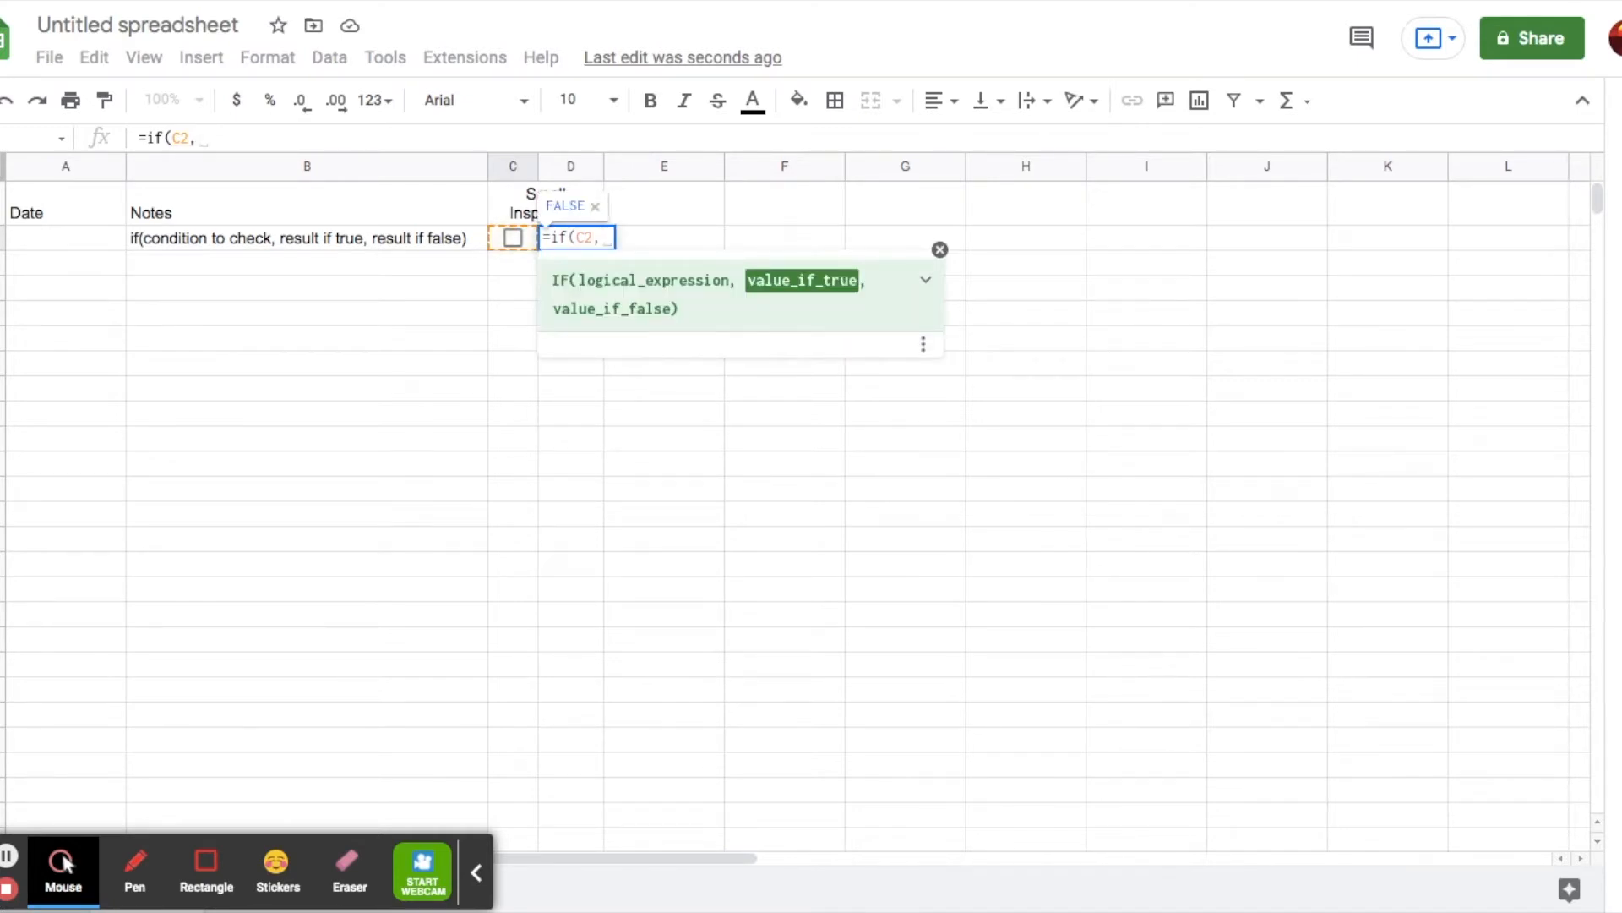
text(20, )
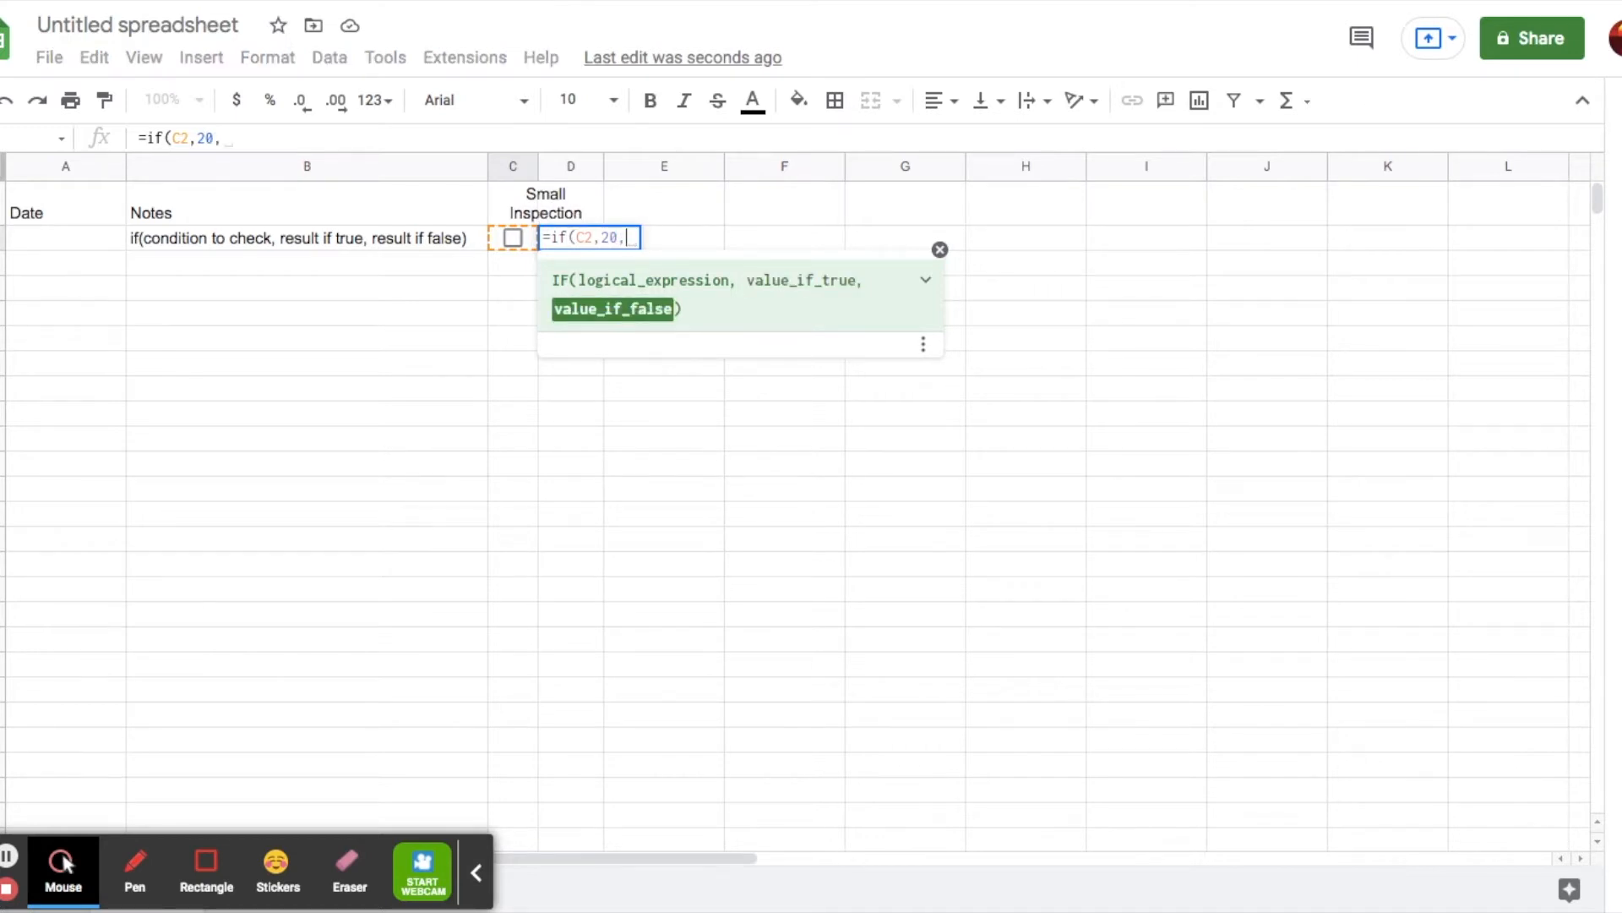
text(0))
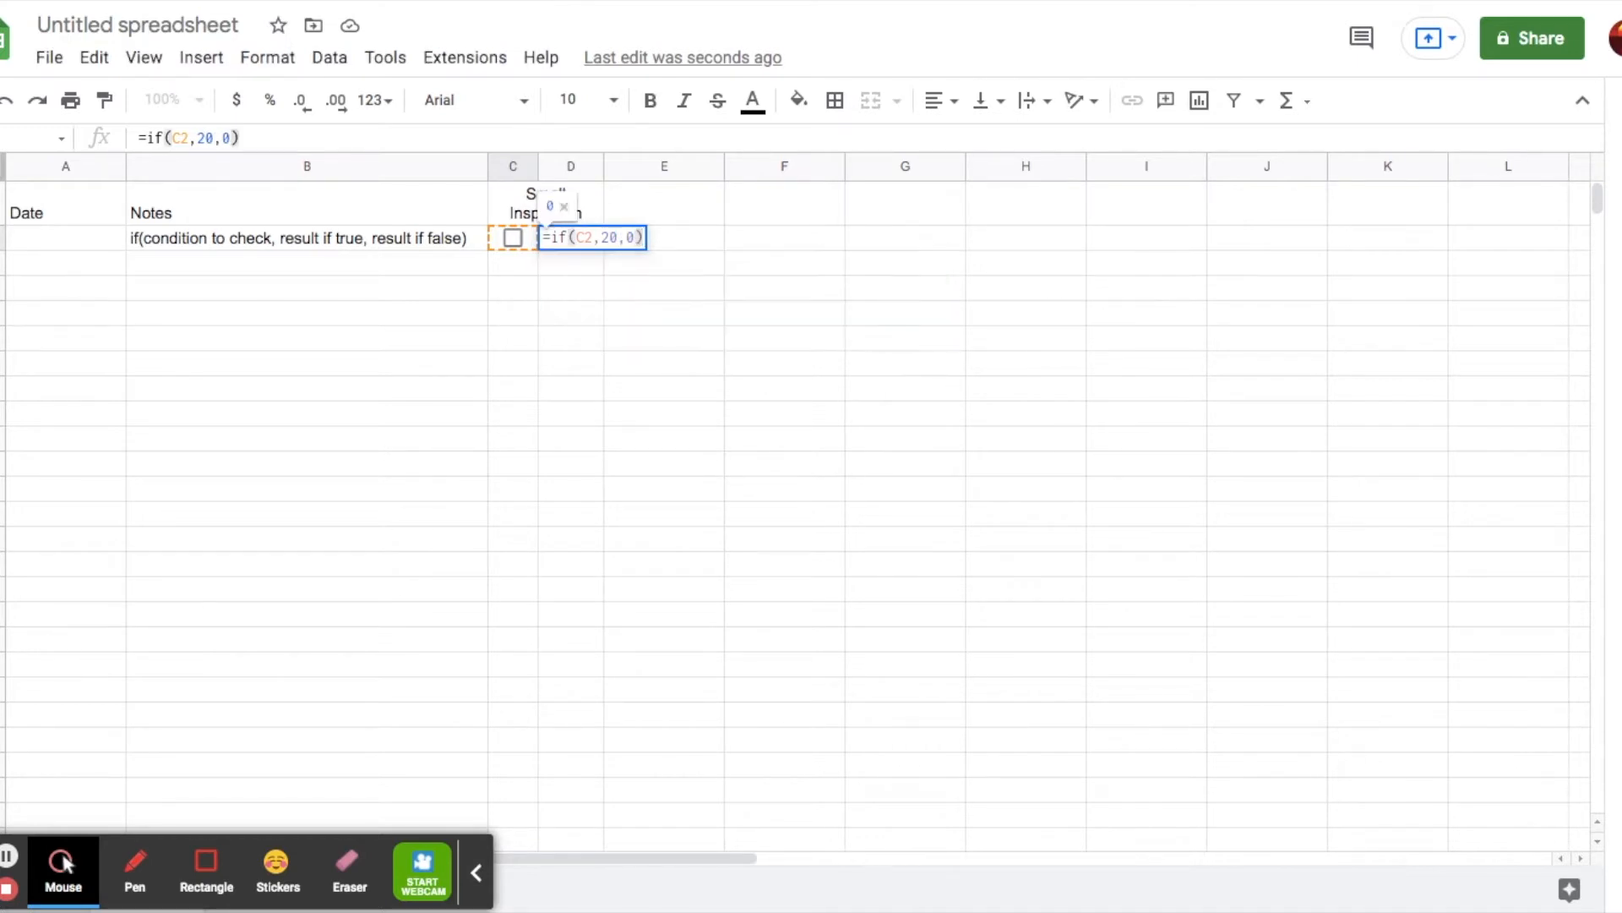
key(Return)
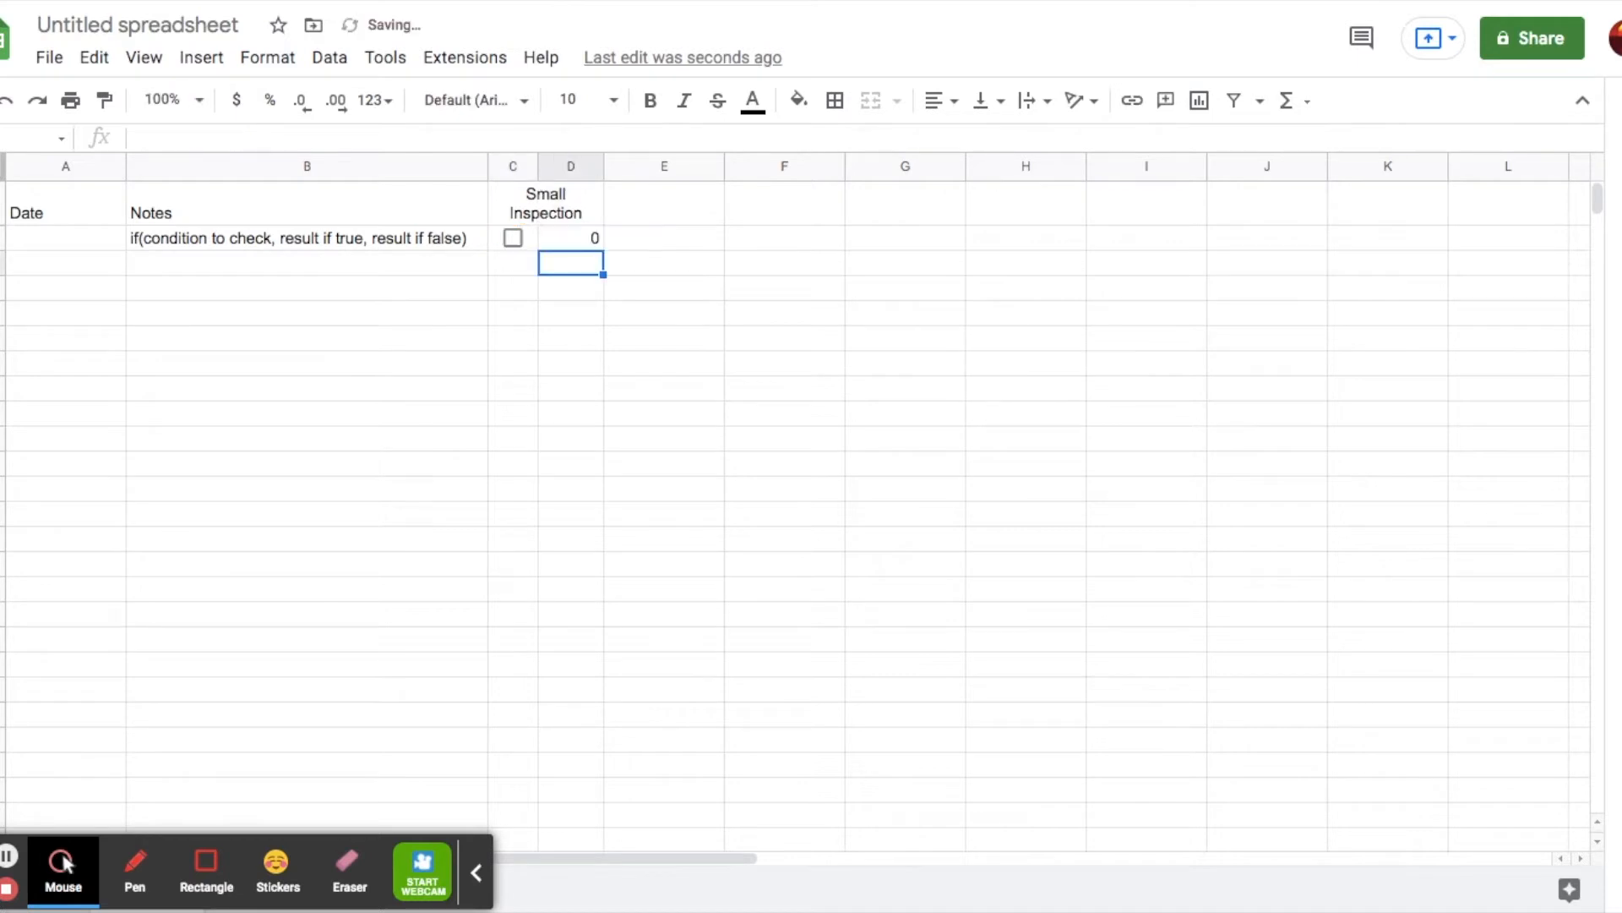
click(513, 238)
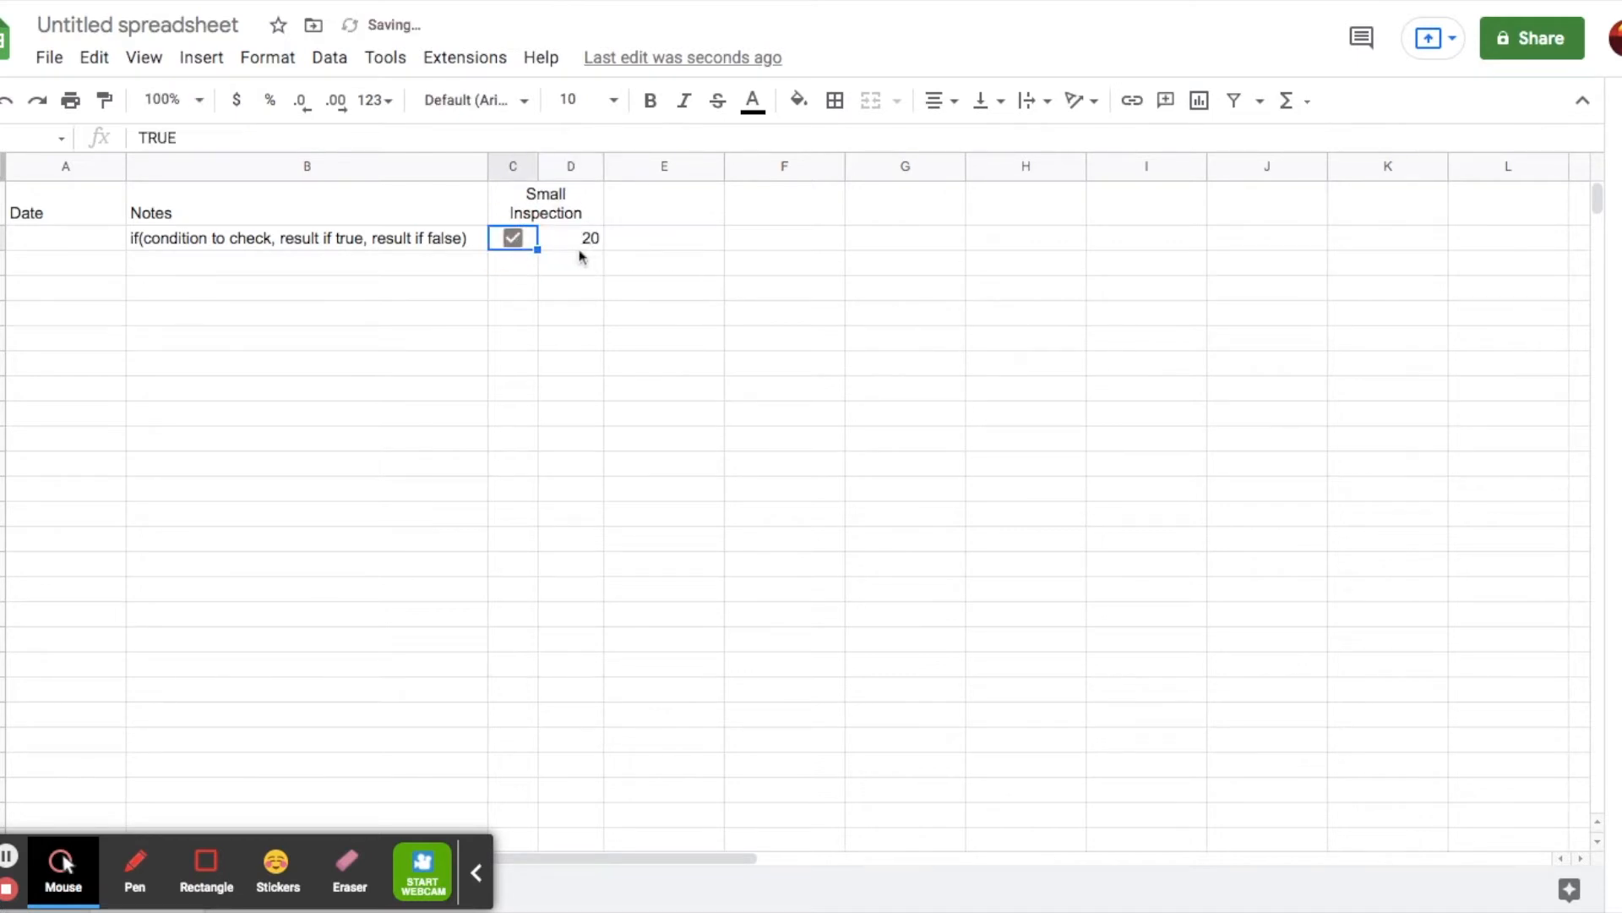
click(512, 239)
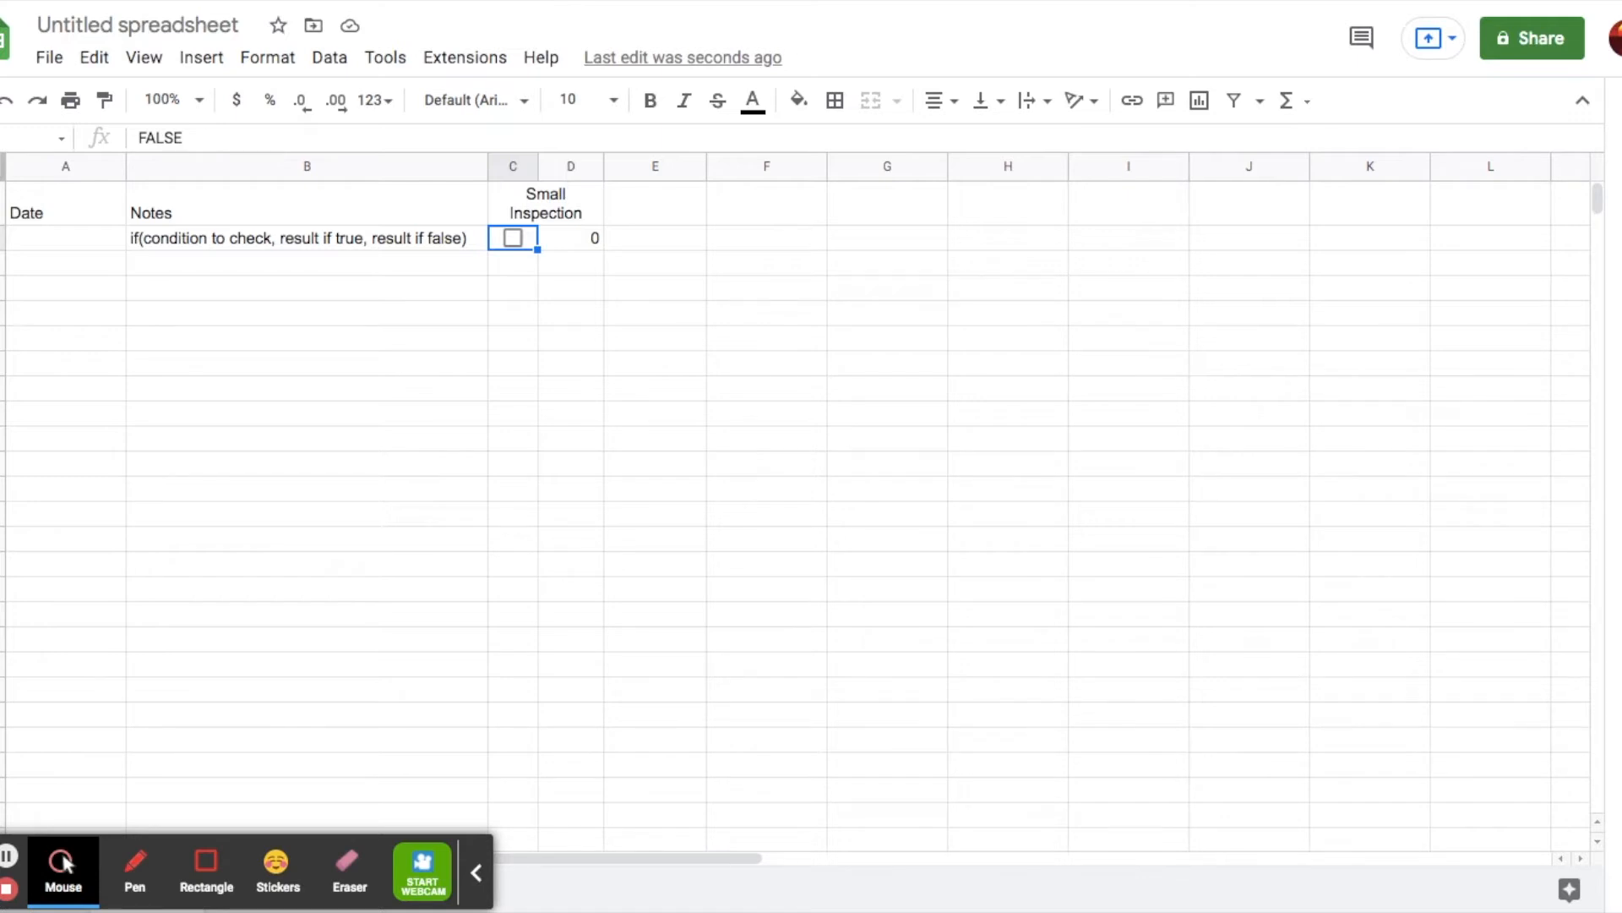
Add the header "Unload Cargo Ship" in E1 and widen column E to fit it
click(663, 221)
text(Unload Cargo Ship)
click(771, 240)
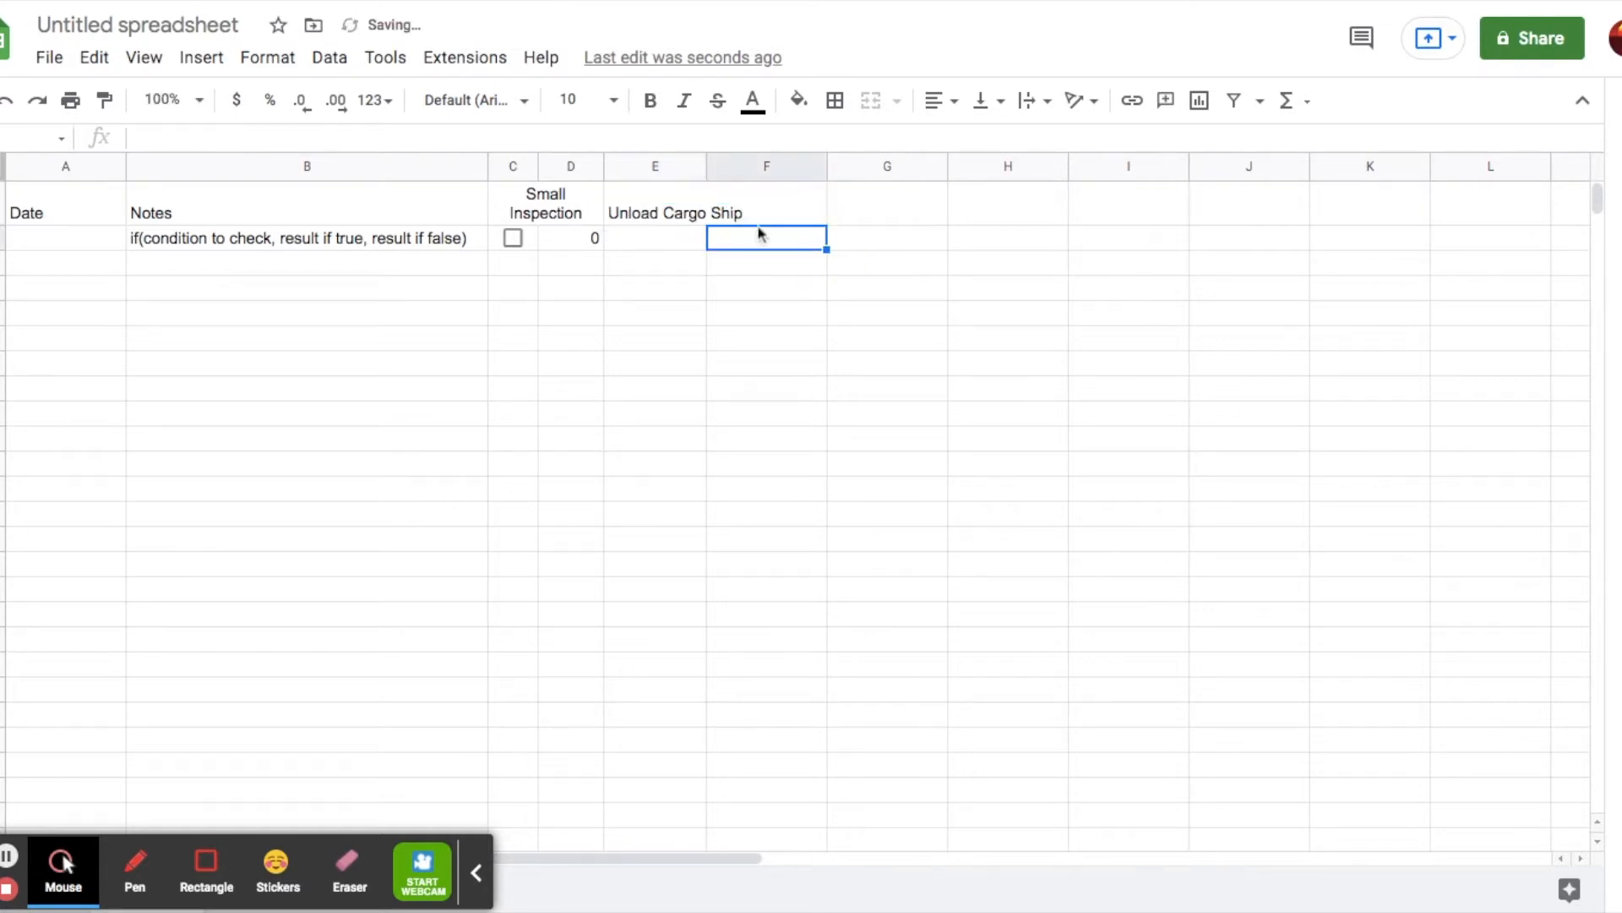
drag(706, 166, 758, 166)
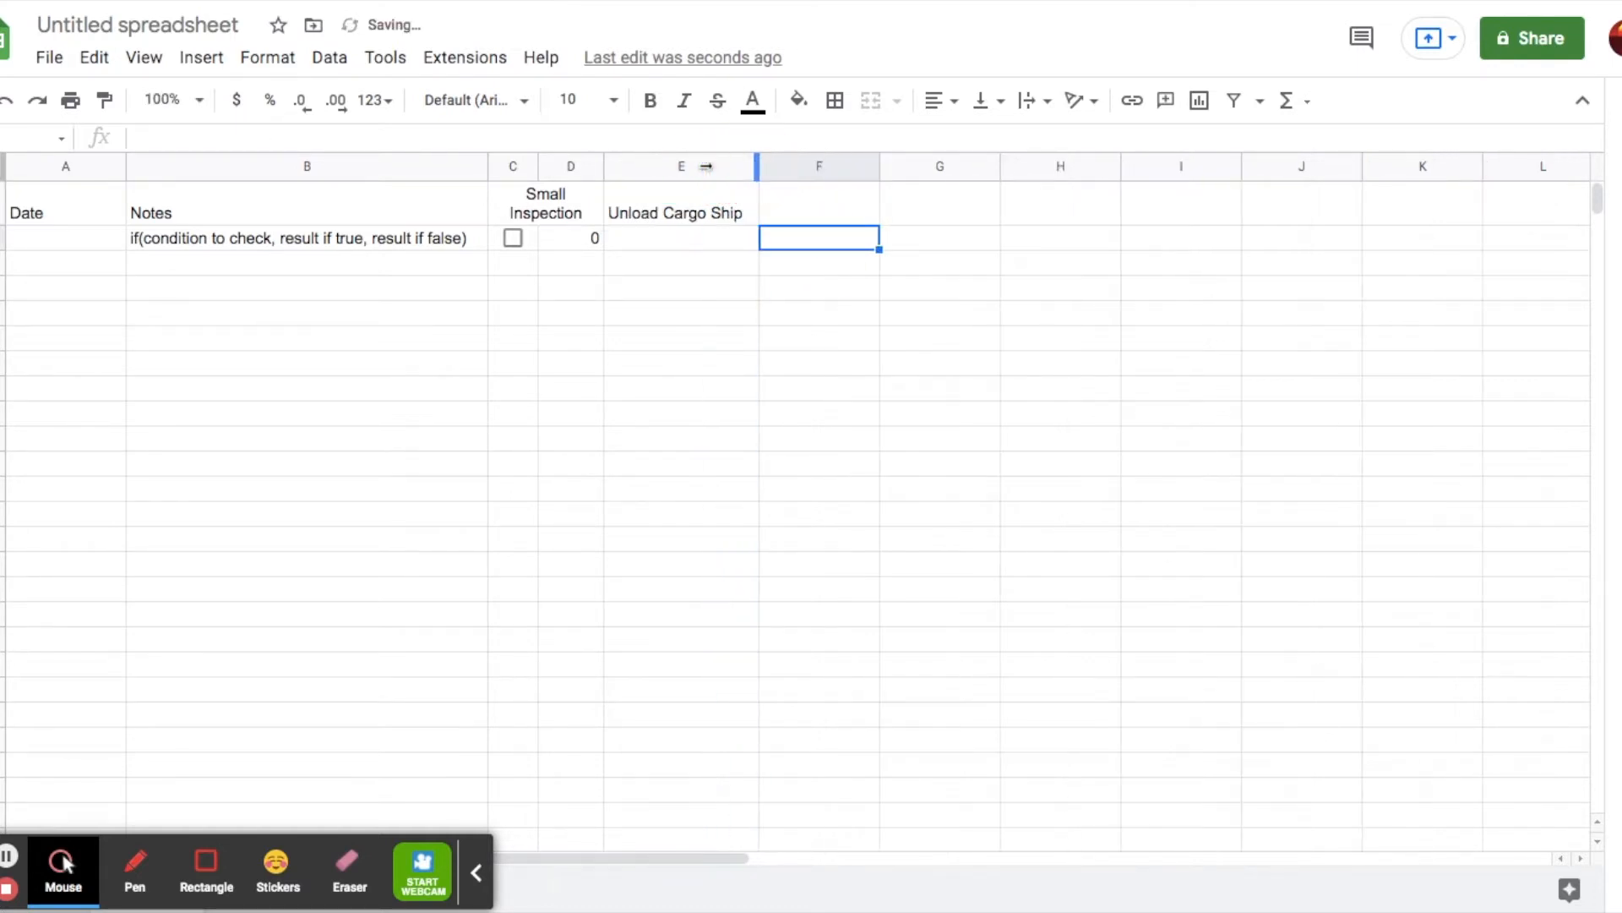
click(663, 246)
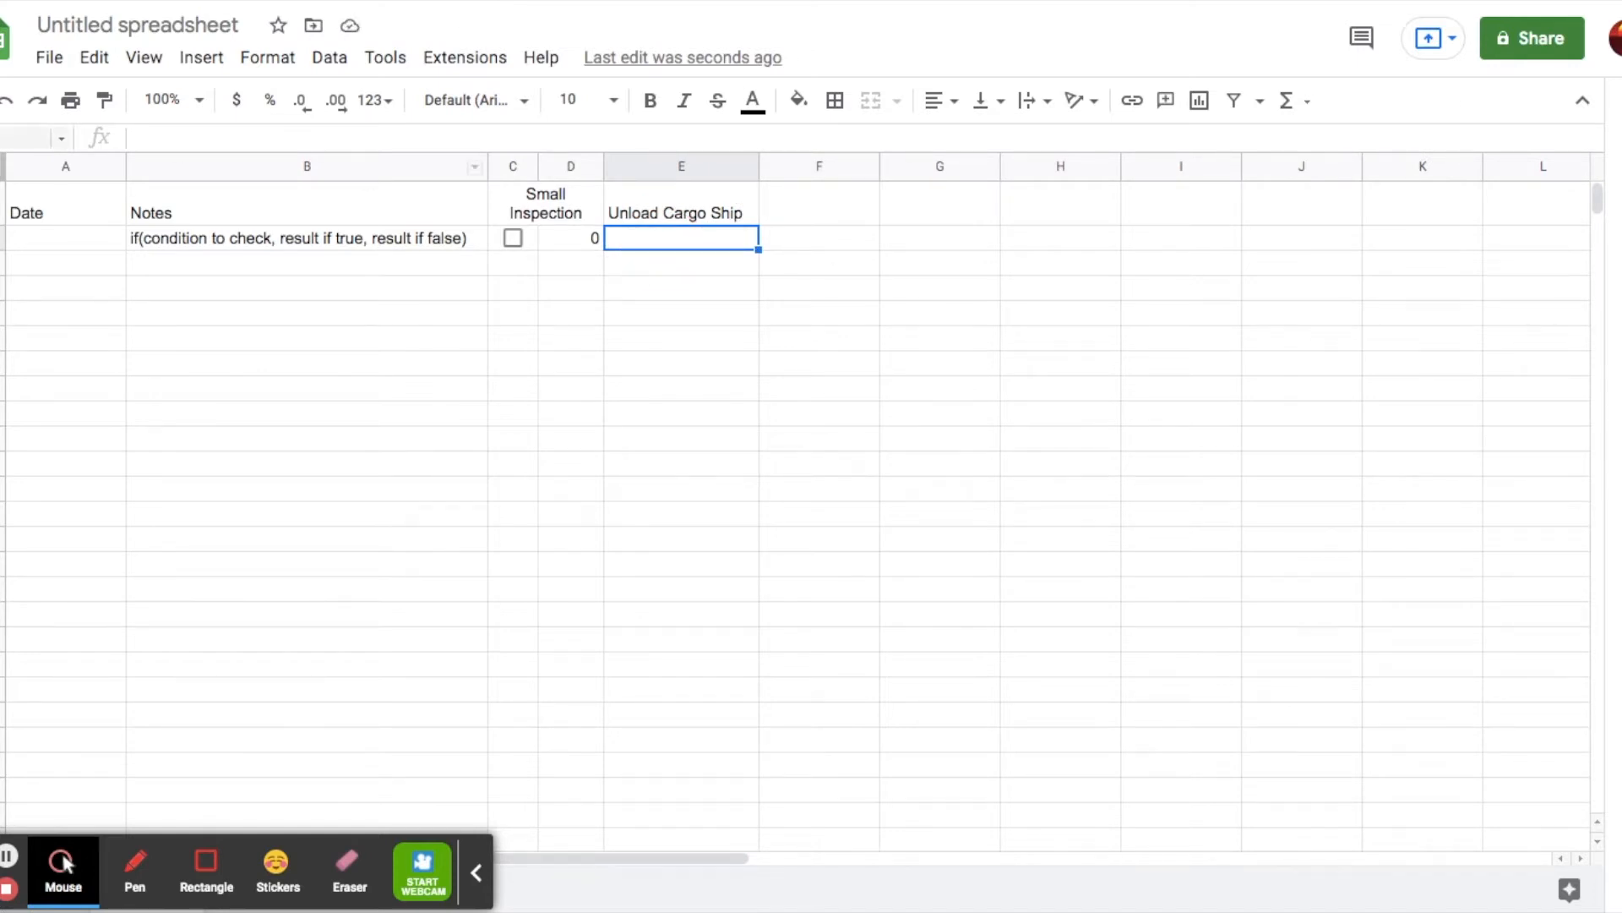
Insert a row above the header row and enter "Unload Cargo Ship" in the new cell E1
click(2, 203)
right_click(3, 203)
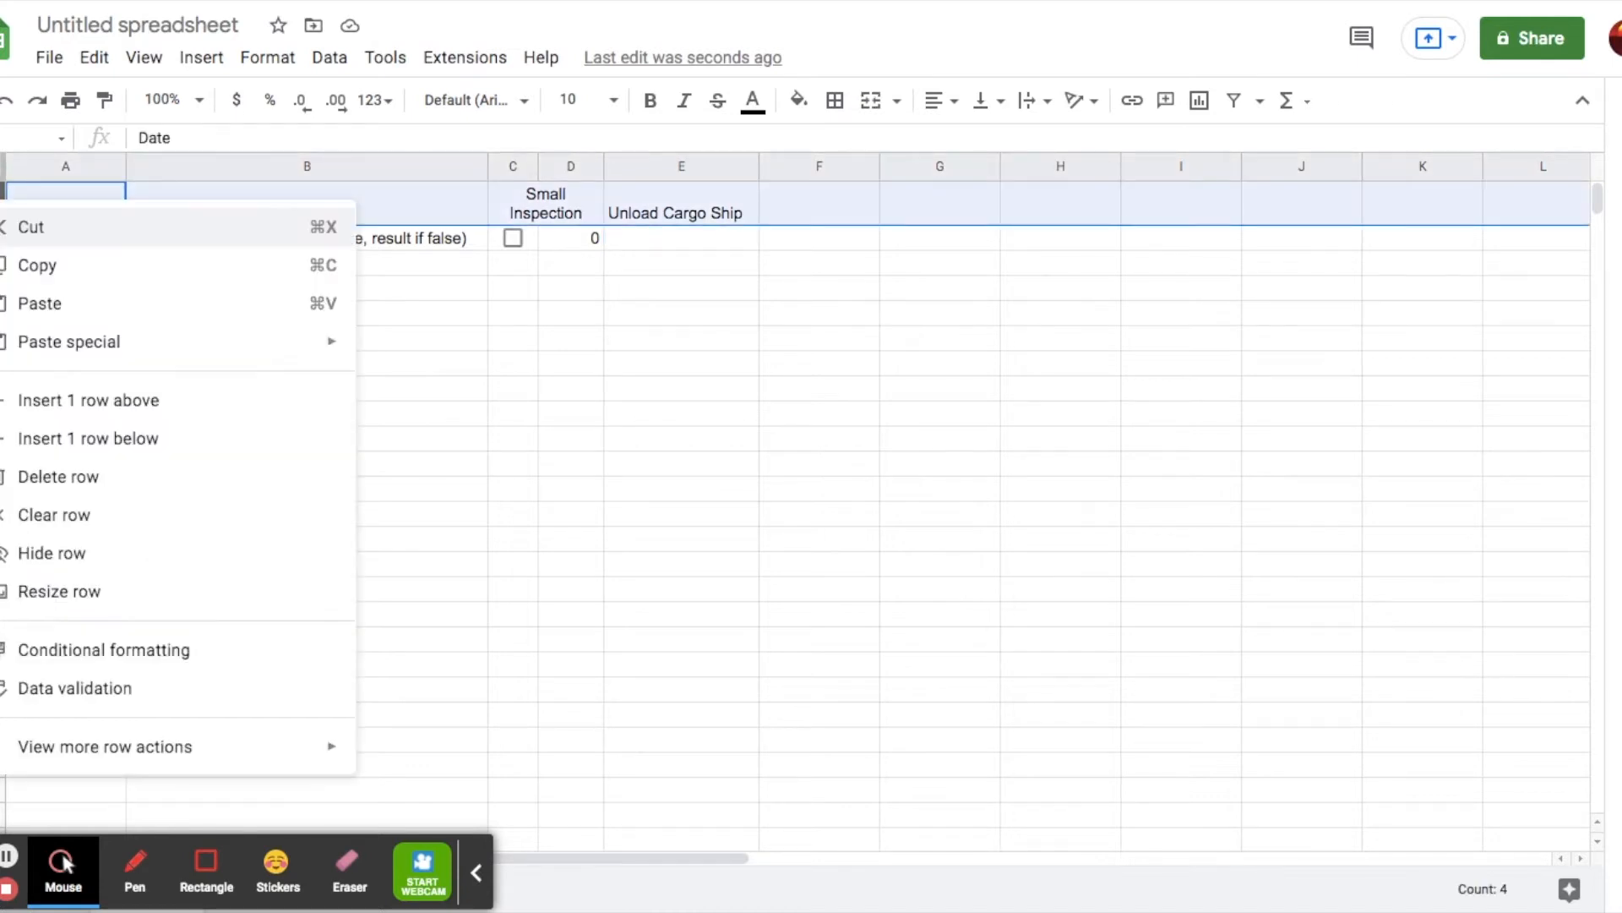
click(133, 409)
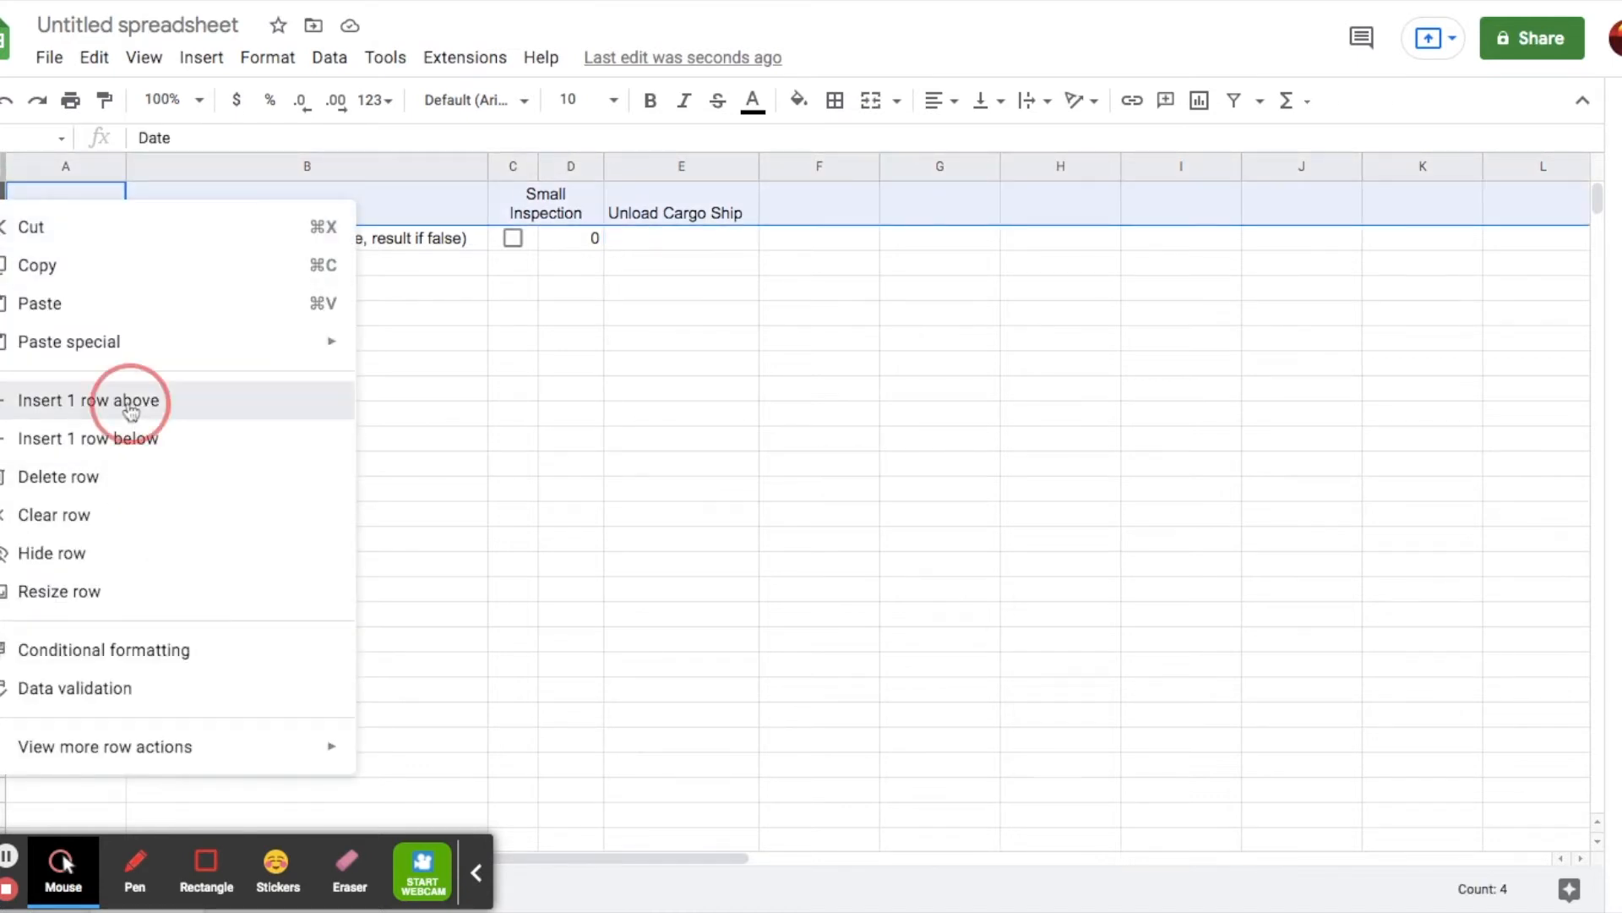
click(665, 198)
text(U)
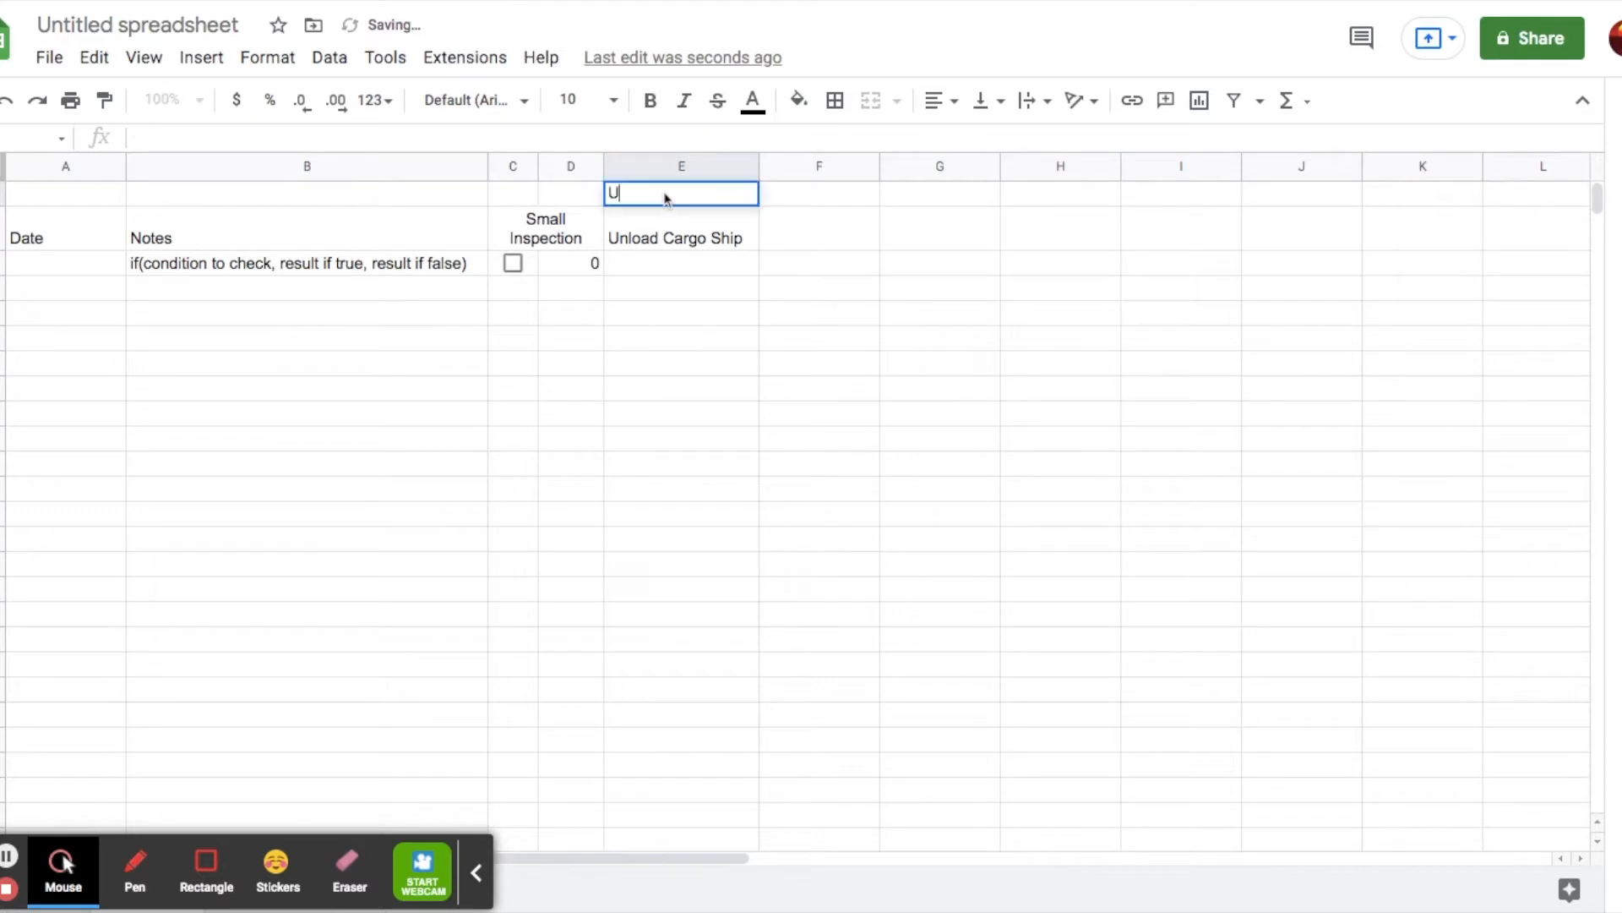
text(nload Cargo Ship)
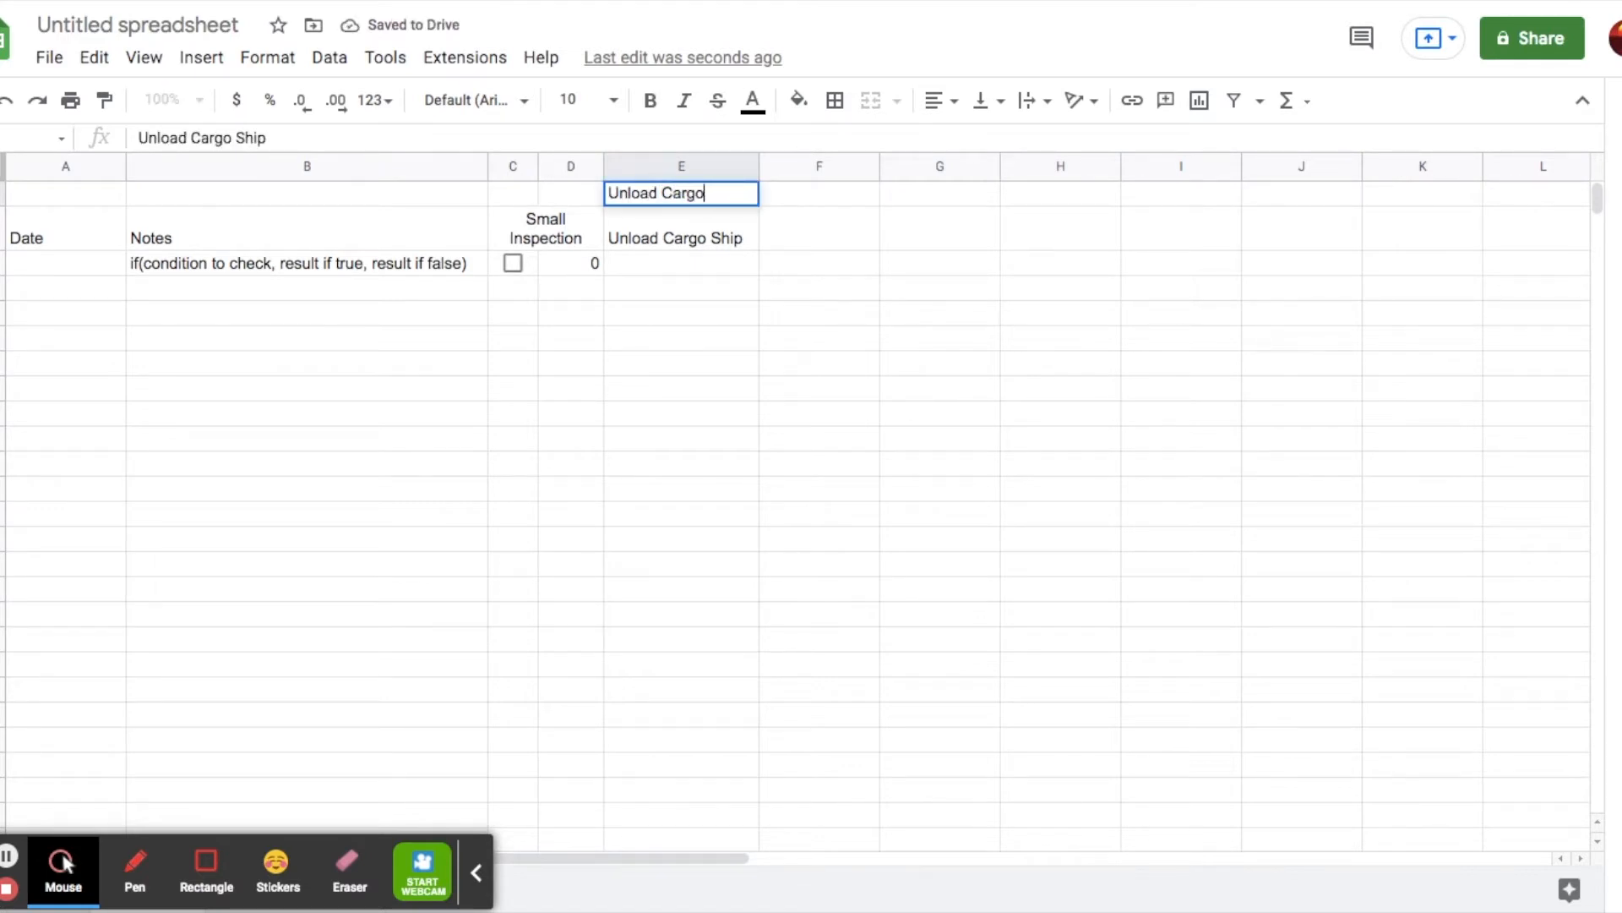
Replace the duplicate Unload Cargo Ship header in E2 with "Off of the Deck"
click(672, 237)
key(Delete)
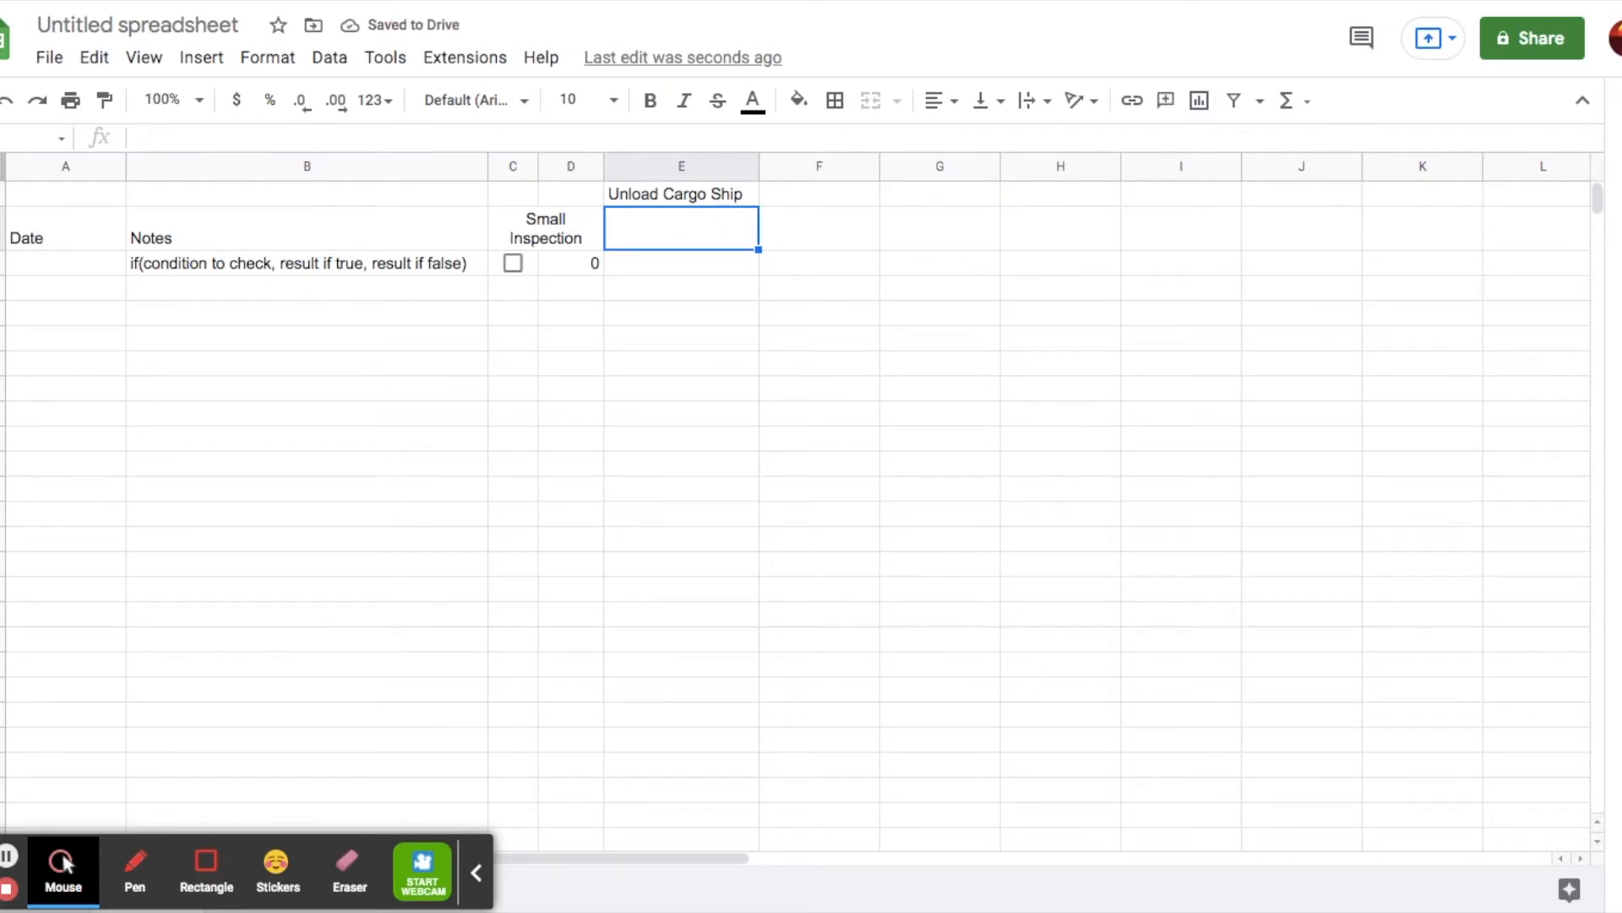
text(Off)
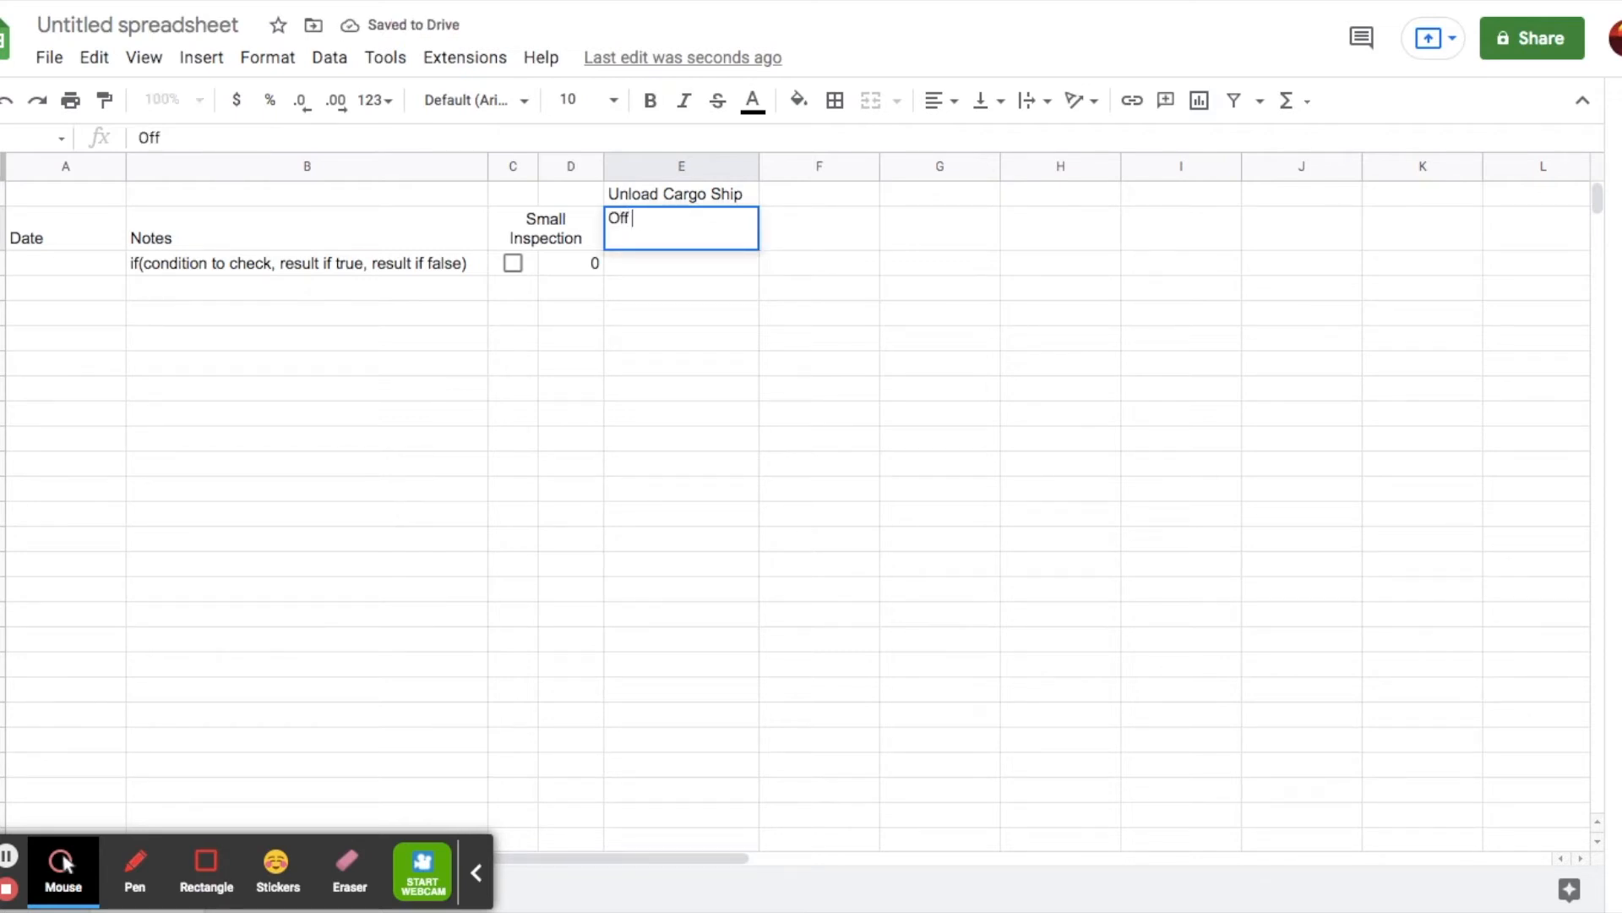
text( of the Deck)
key(Tab)
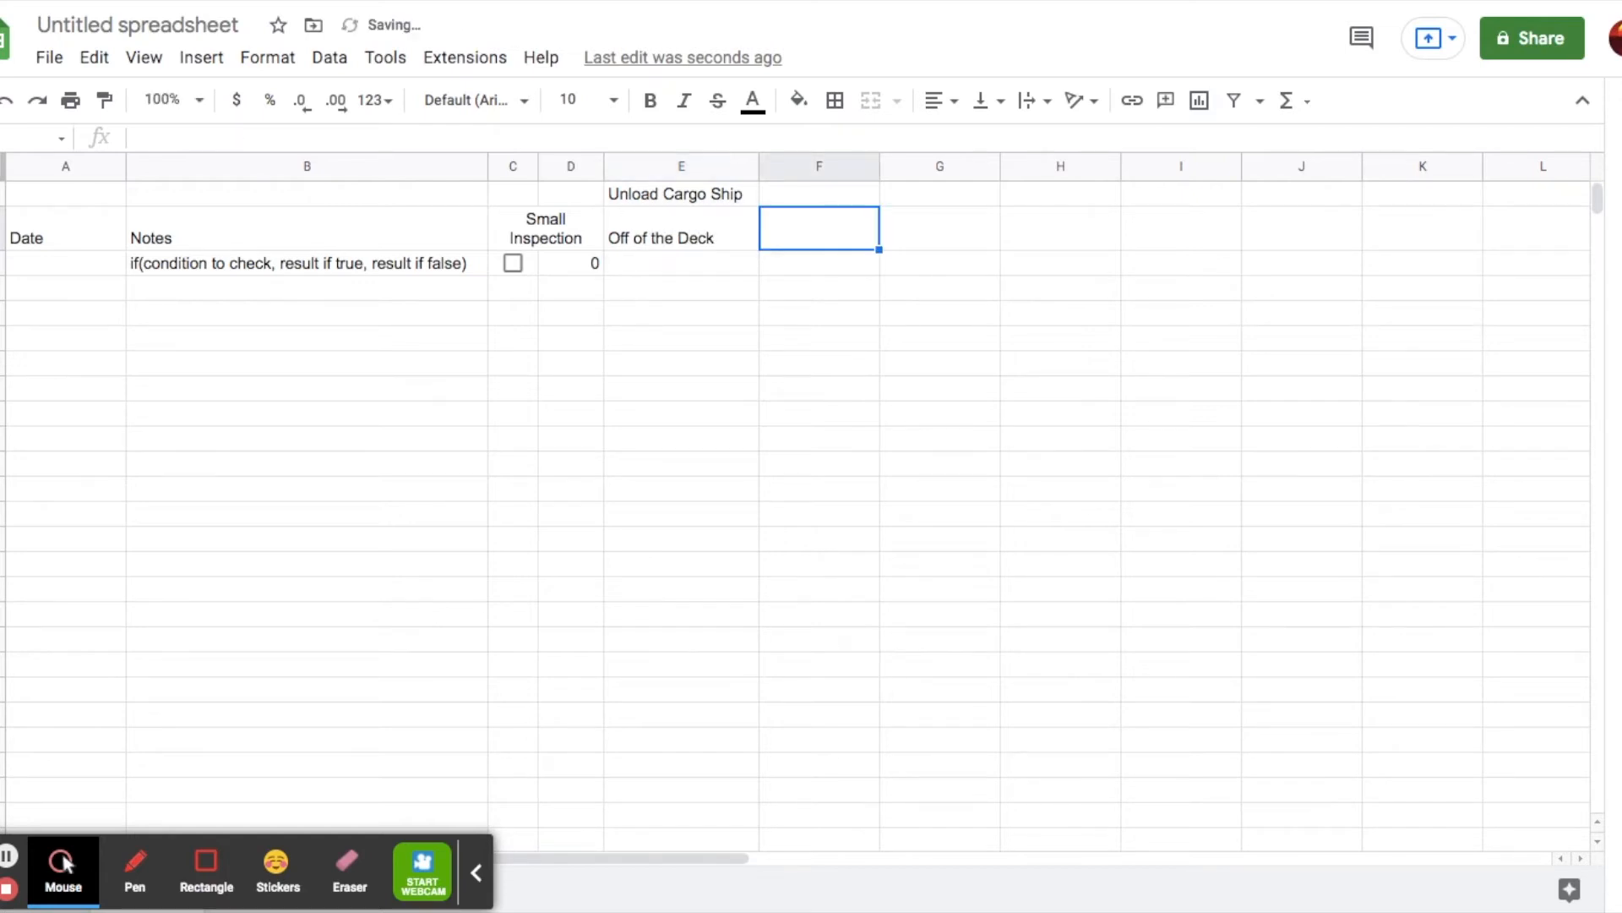
Enter the header "Fully East of the Deck" in F2 and widen column F to fit it
text(Fully E)
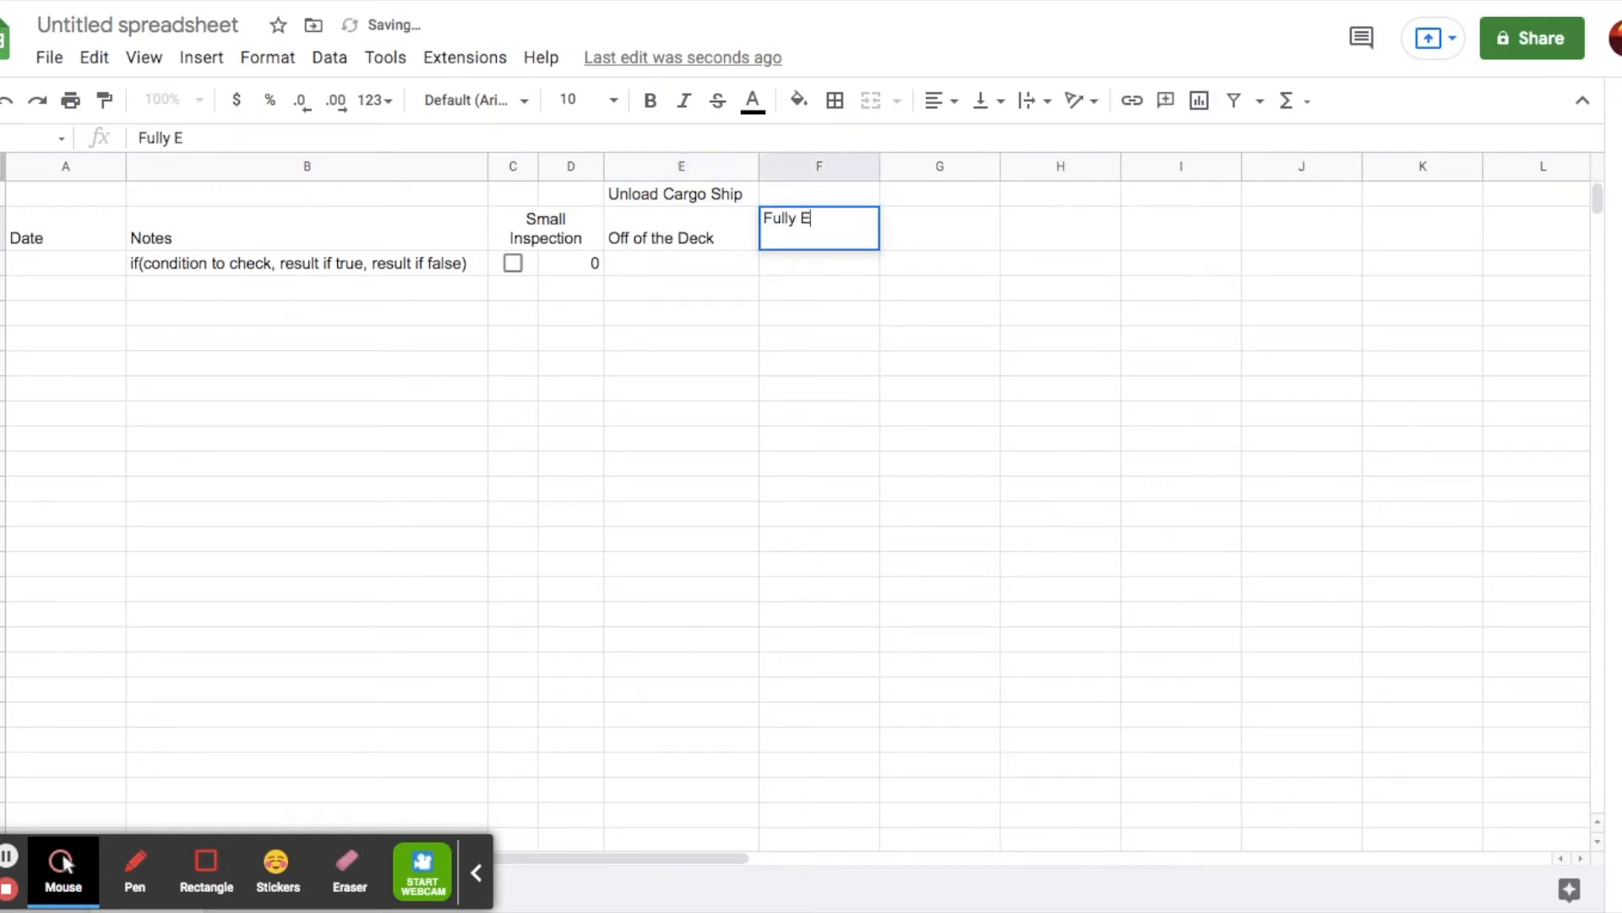
text(ast of the Deck)
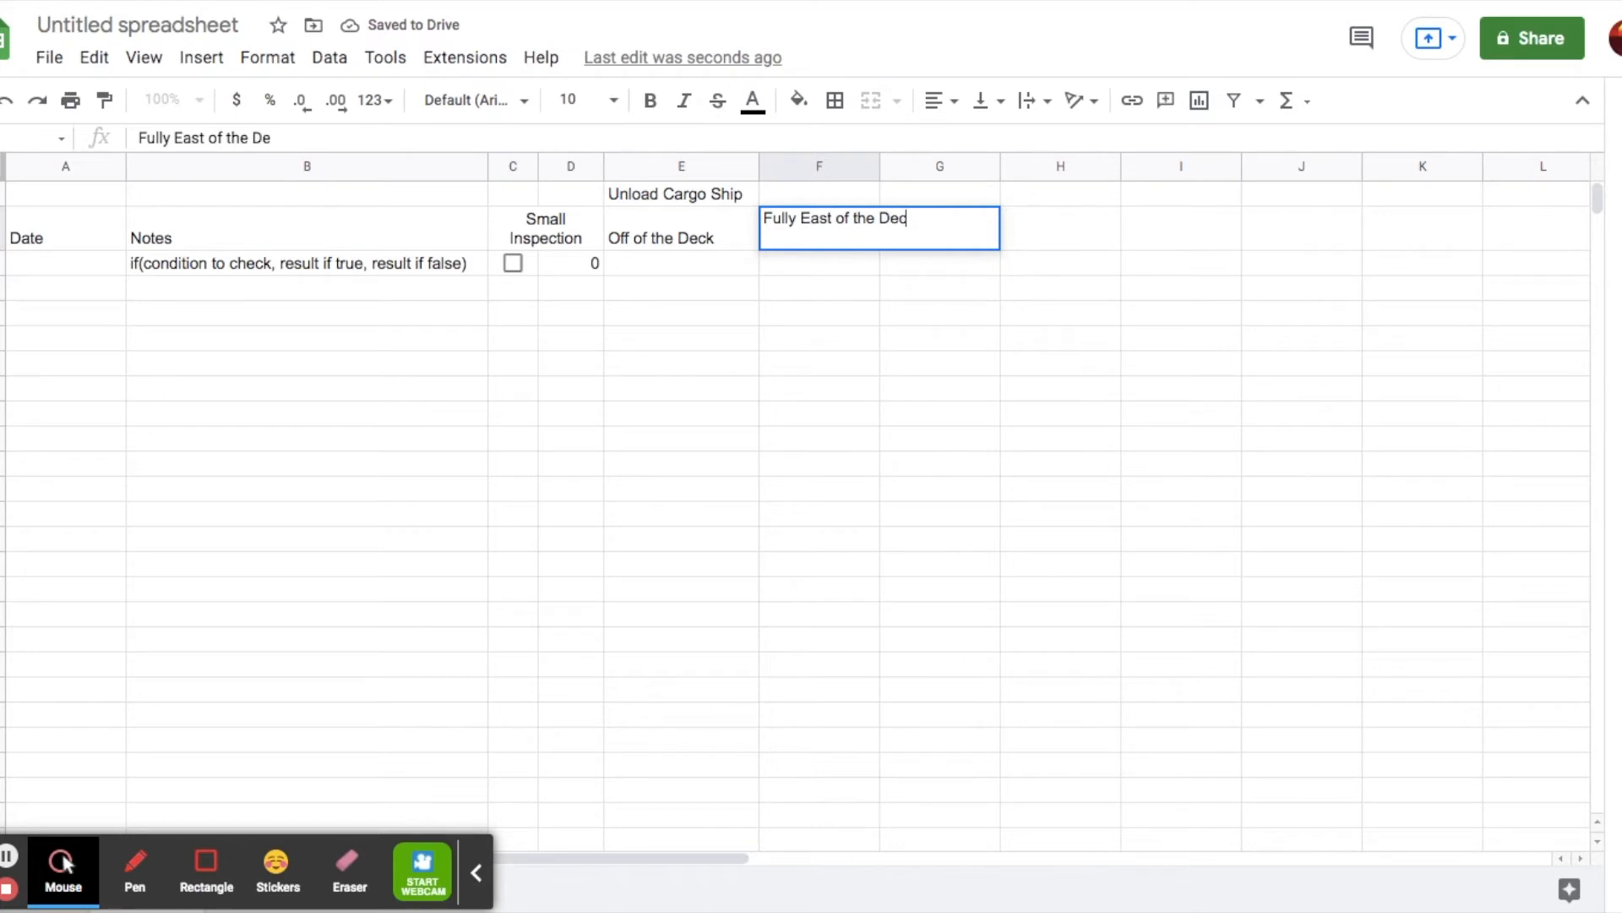
click(958, 341)
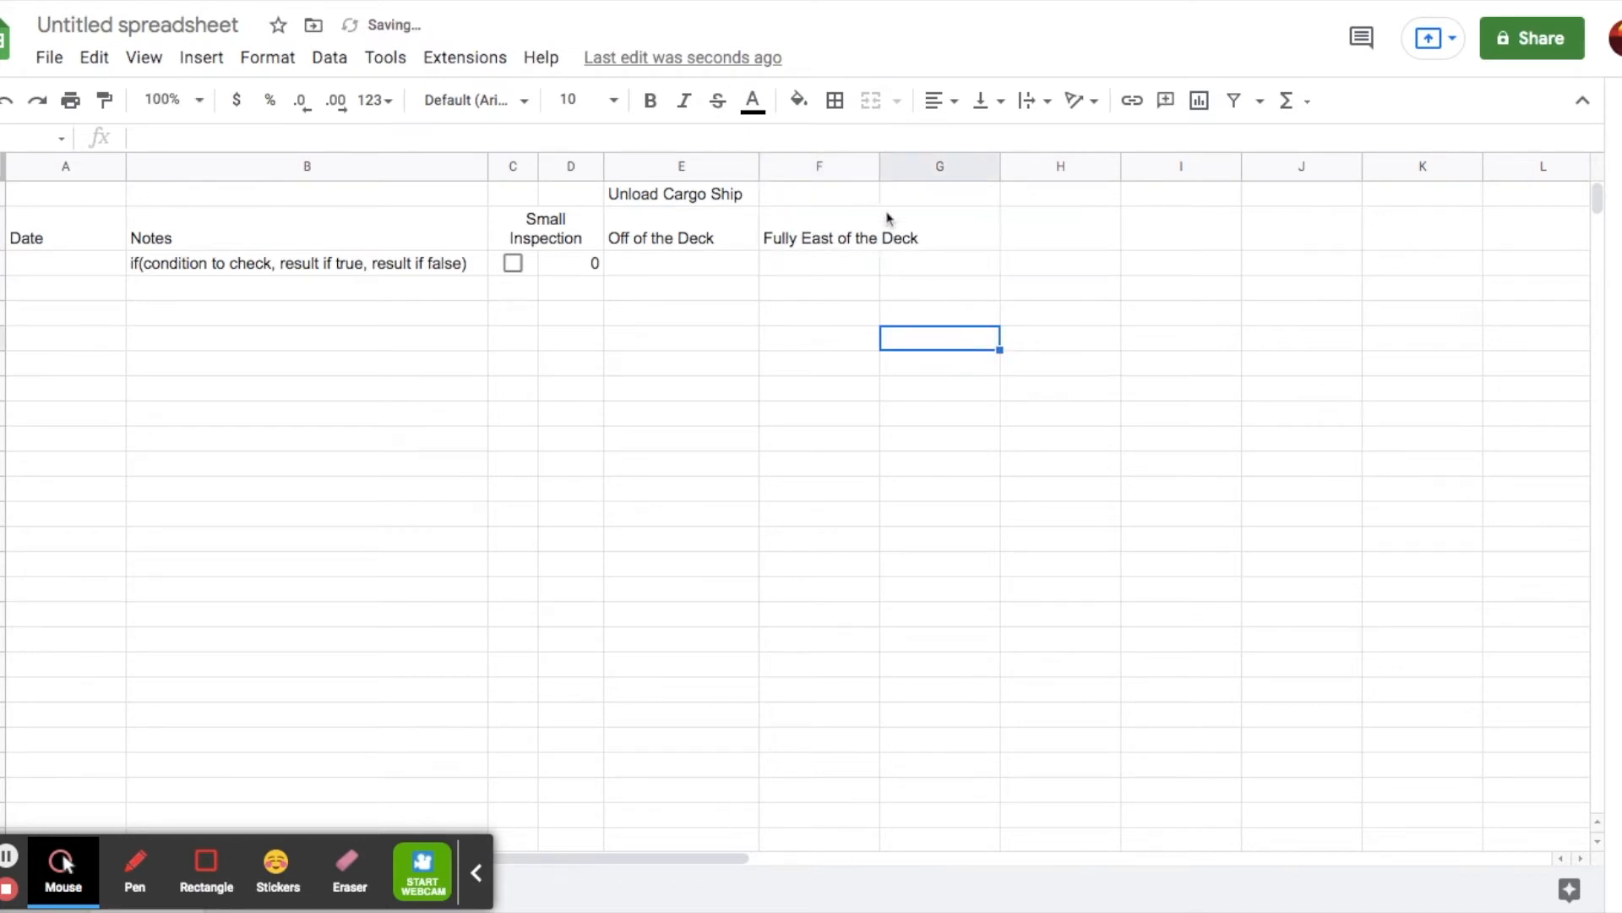
drag(879, 168, 927, 168)
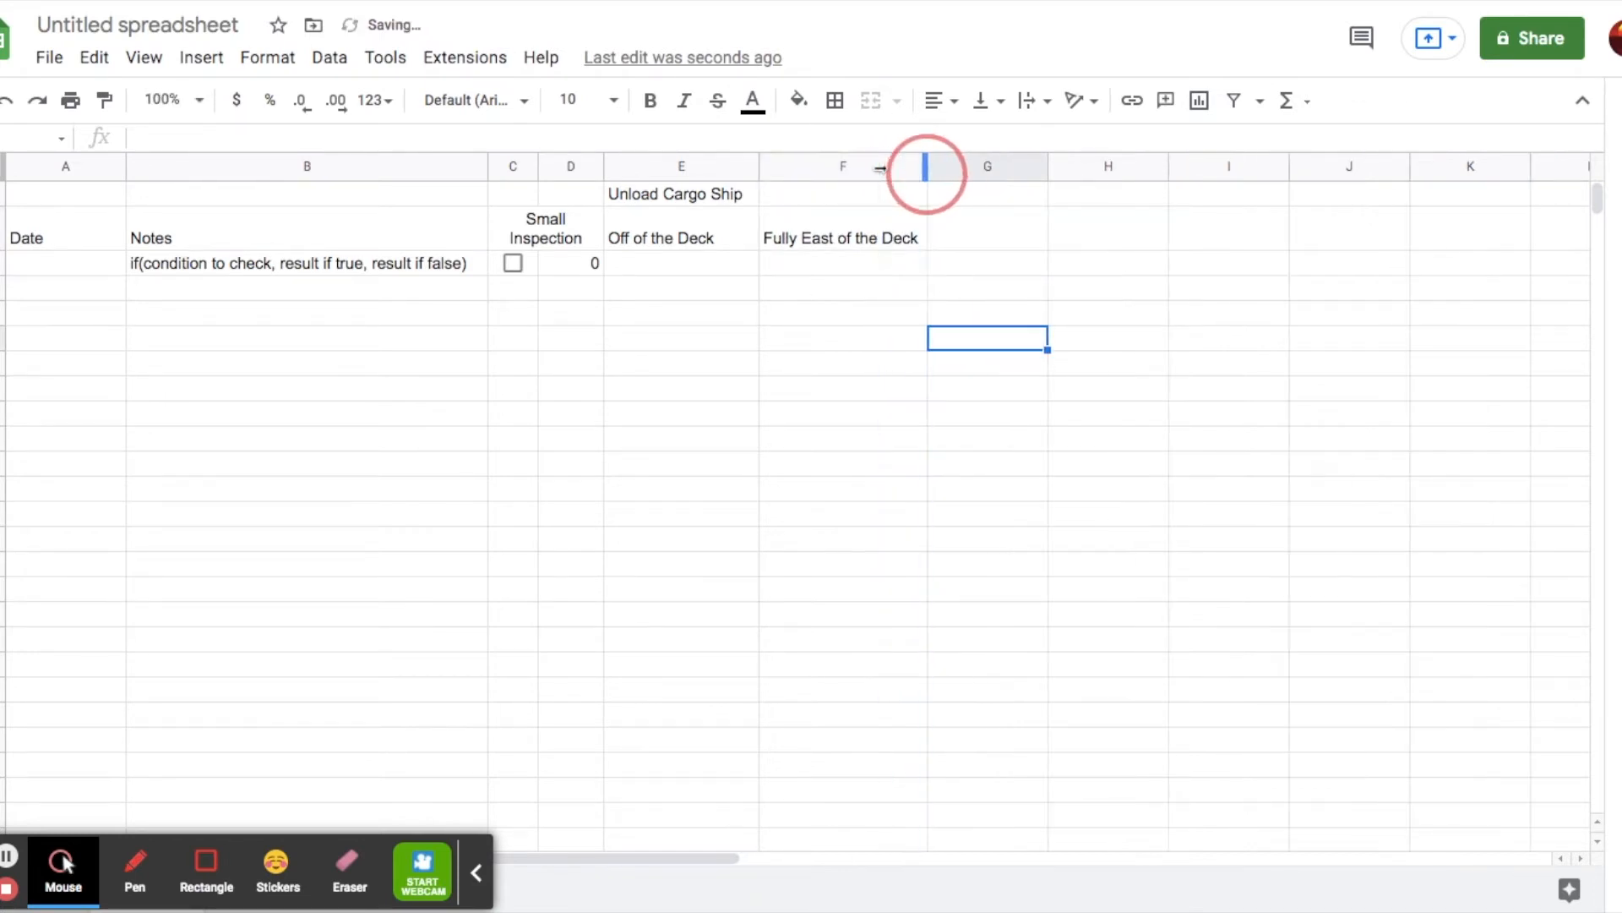
click(968, 239)
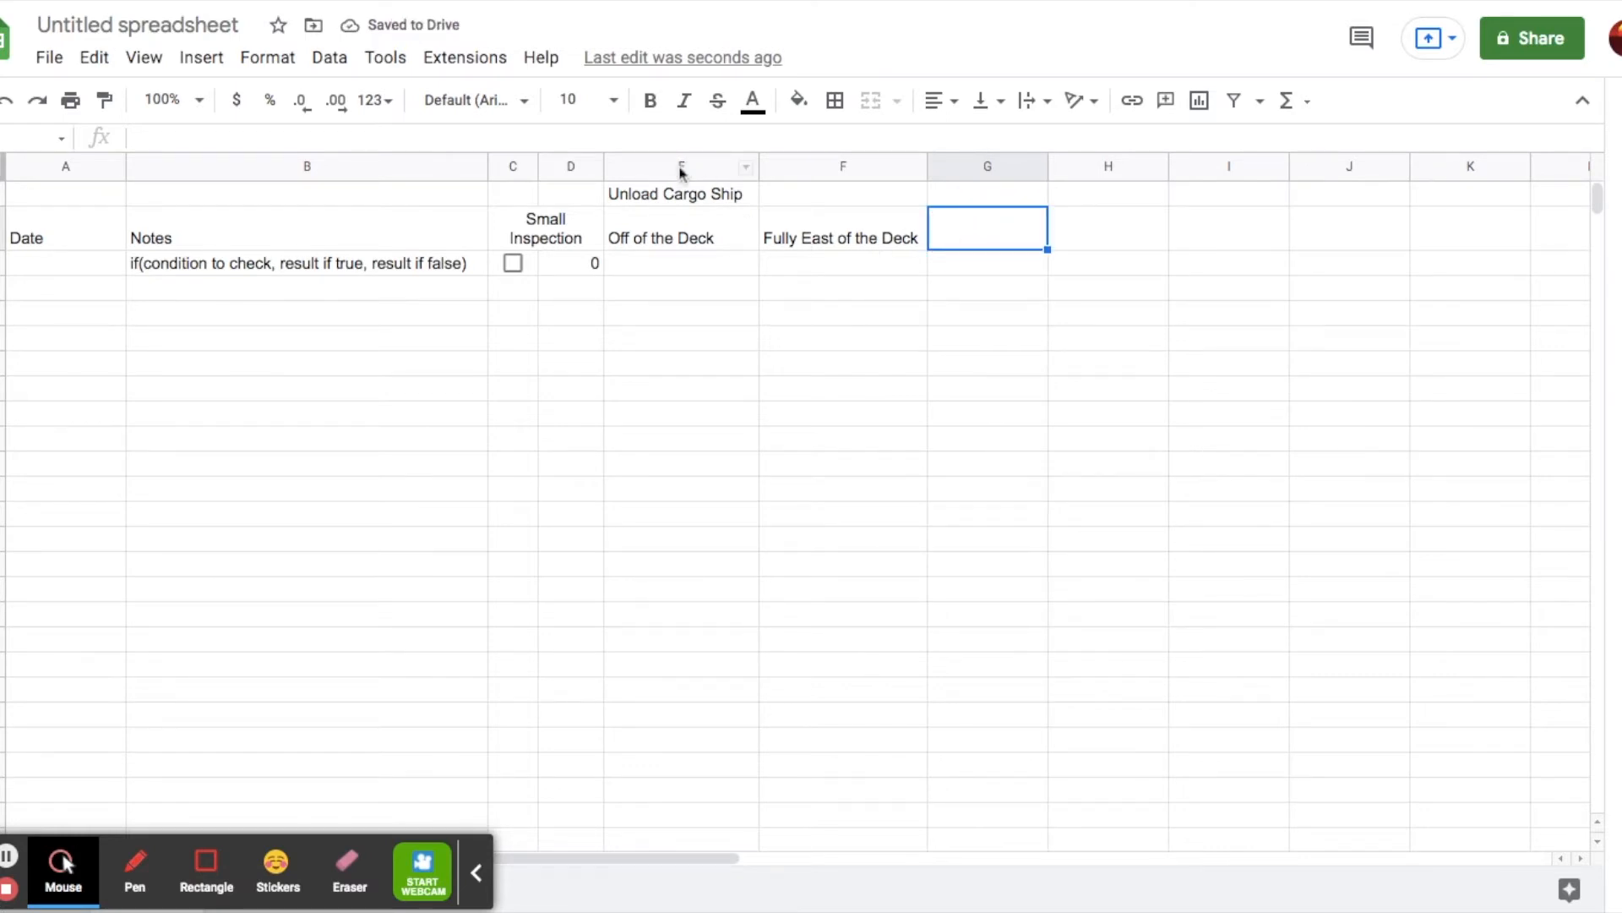
Merge cells E1 through G1 so the Unload Cargo Ship header spans three columns
click(692, 197)
drag(692, 197, 972, 195)
click(871, 100)
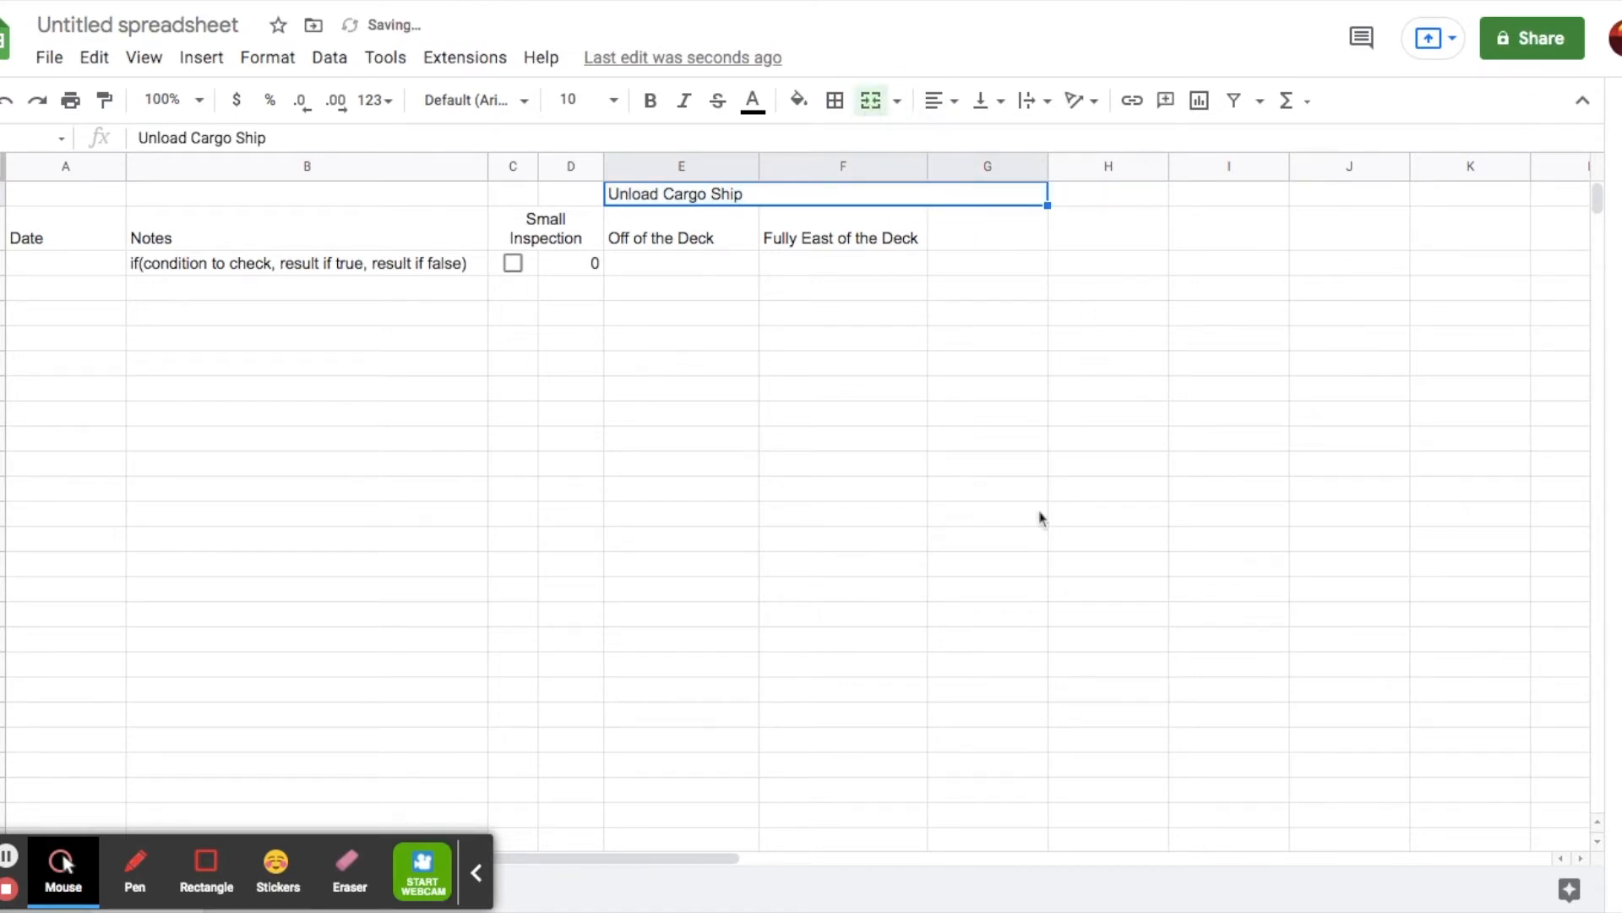
Apply text wrapping to every cell in the sheet
click(356, 712)
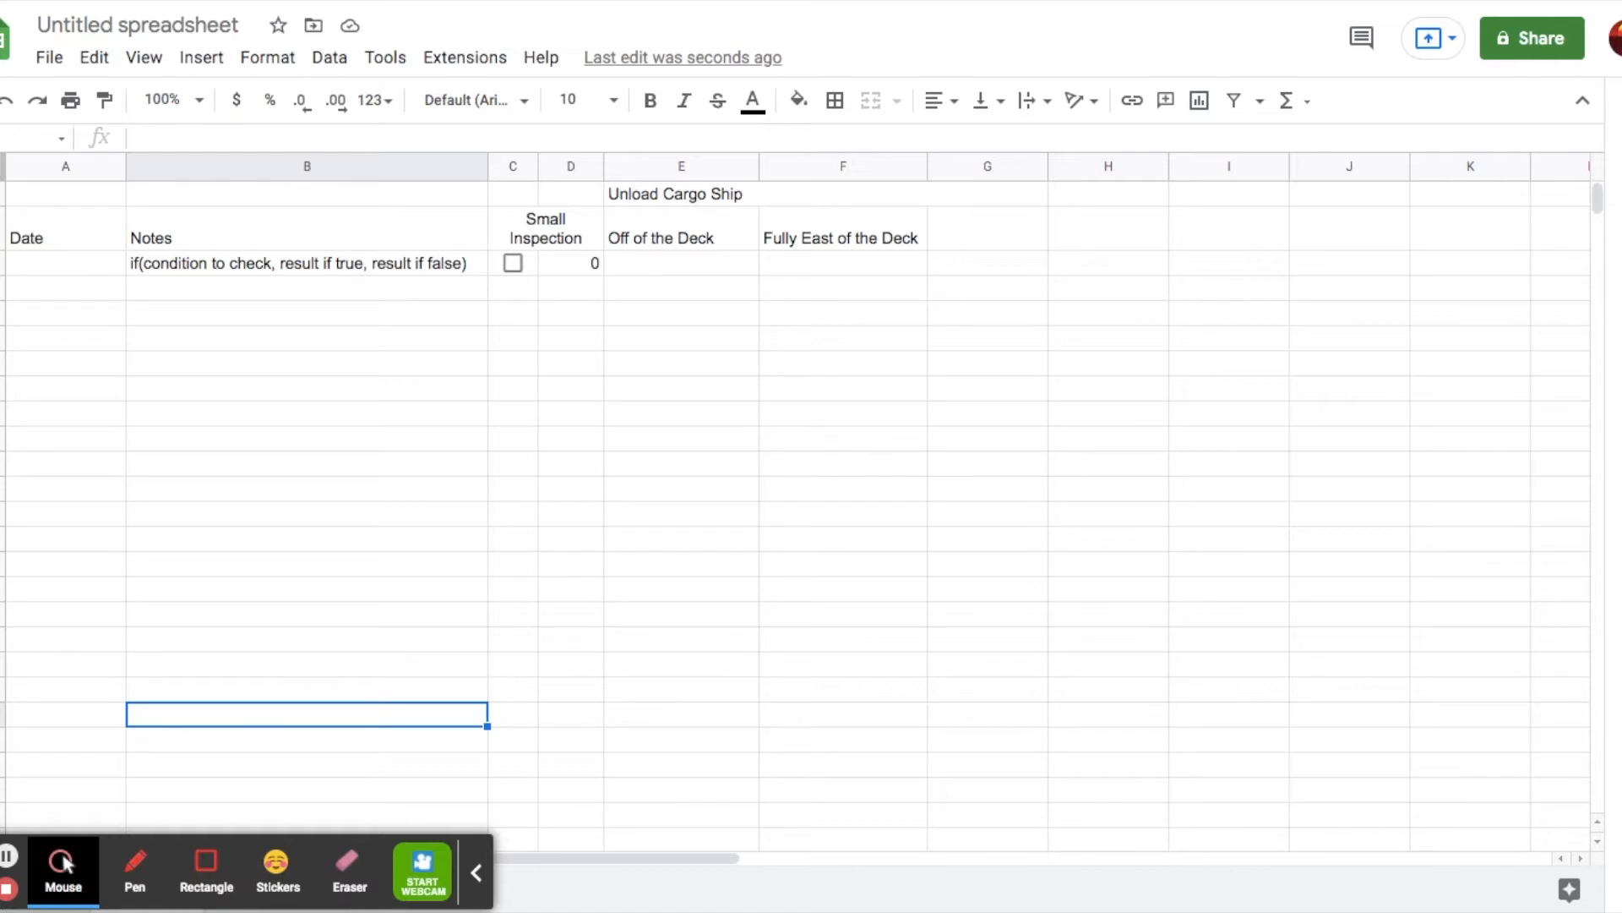
key(ctrl+a)
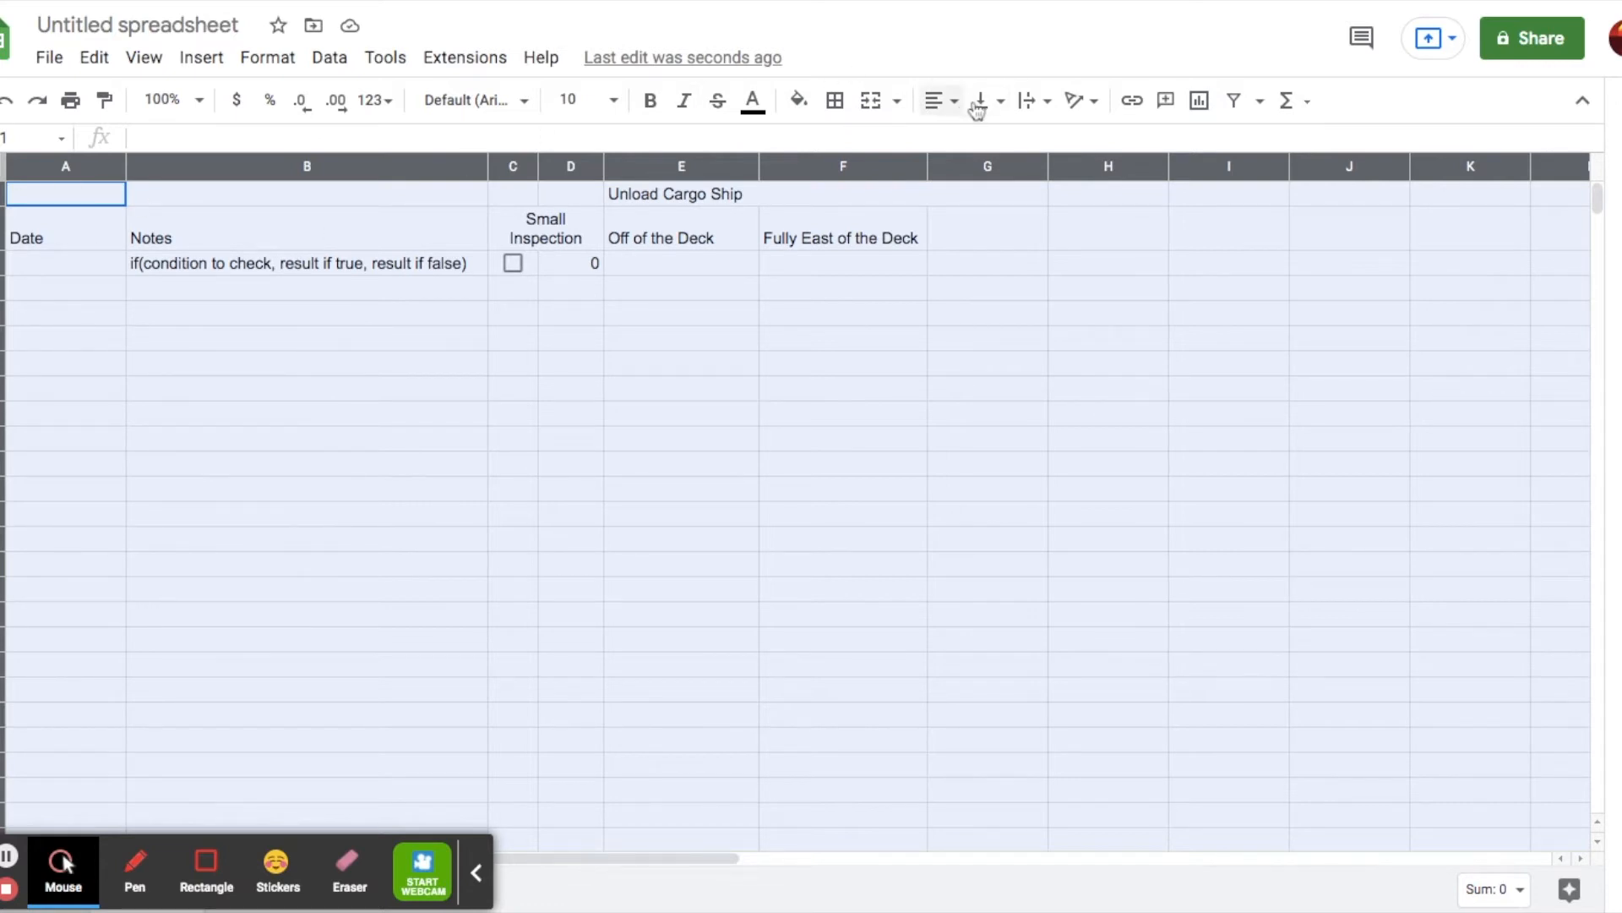
click(1033, 101)
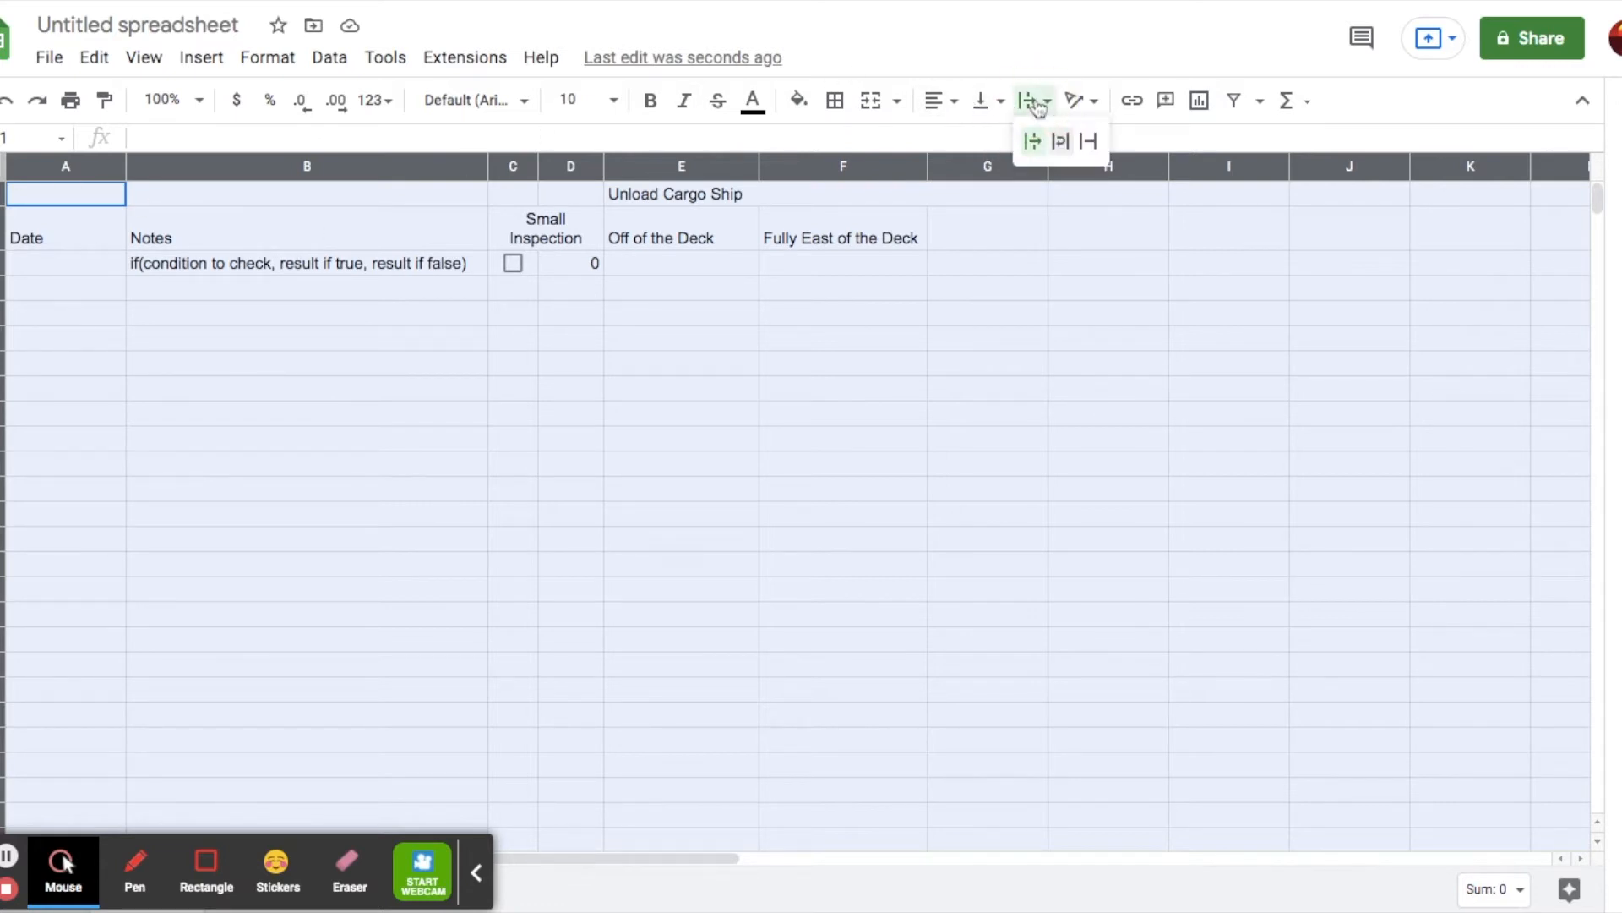
click(1062, 144)
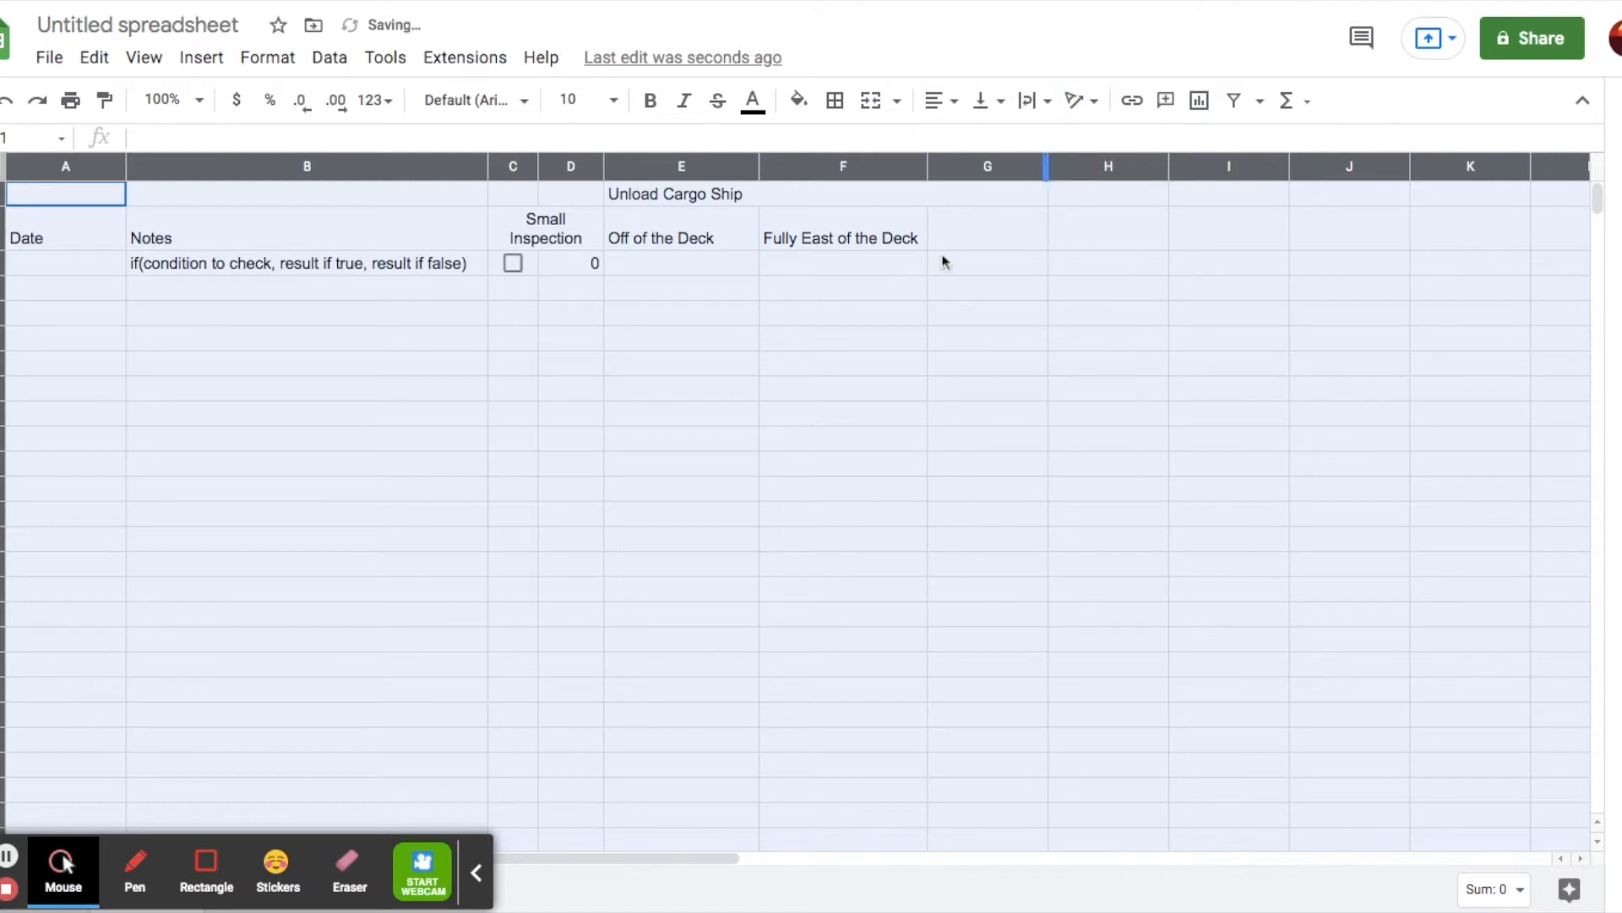
click(888, 347)
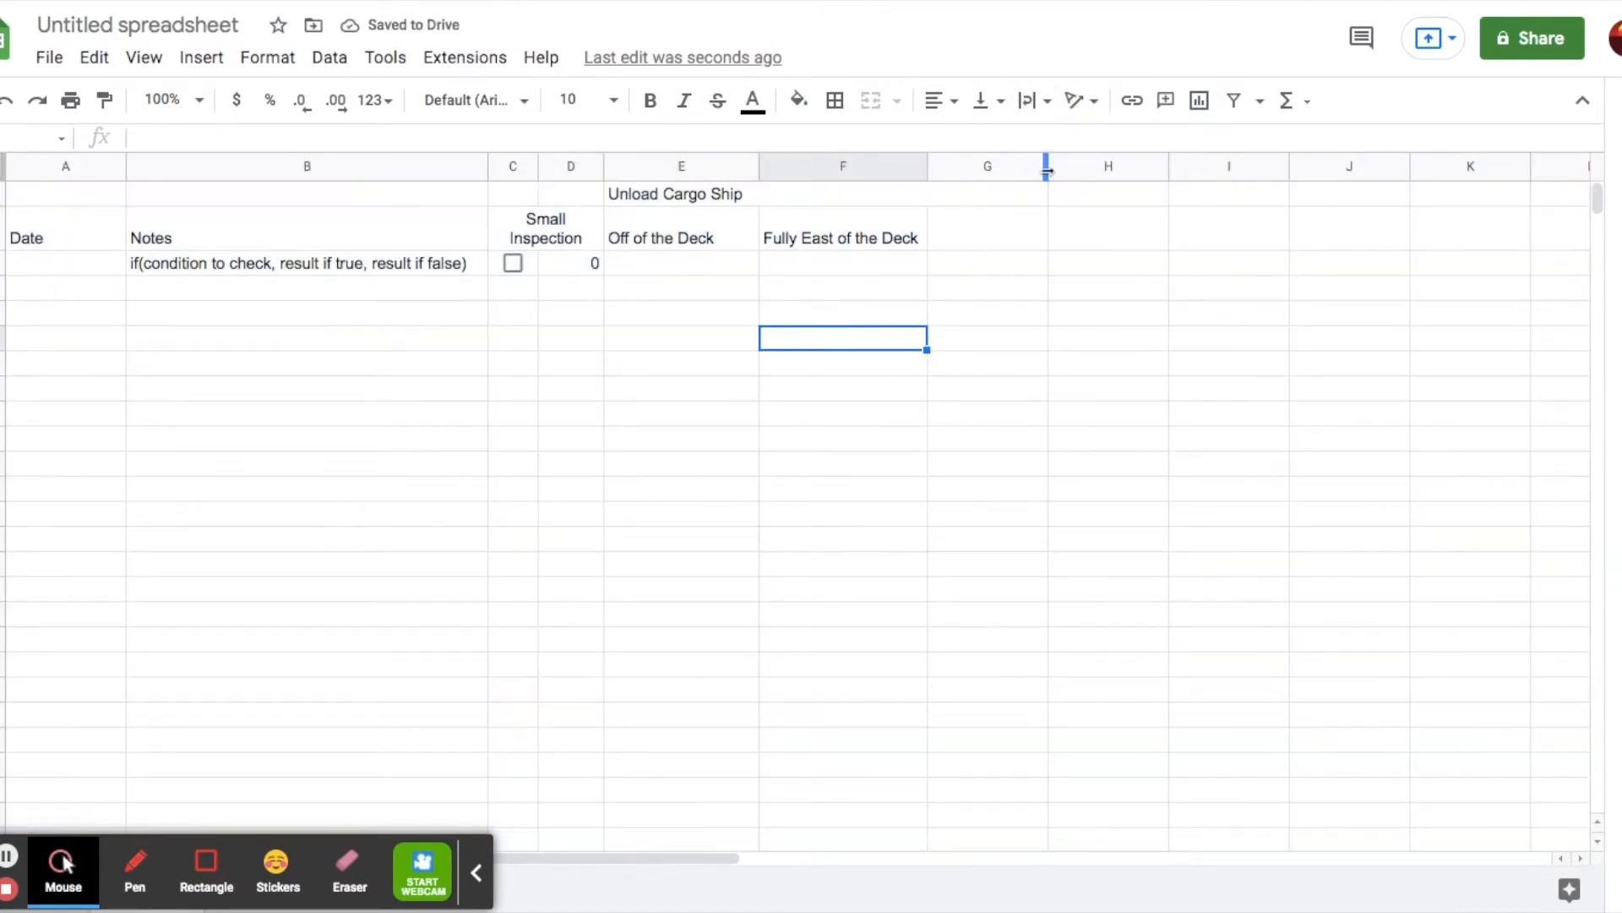
Narrow columns E and F so the Off of the Deck and Fully East of the Deck headers wrap onto several lines
drag(758, 167, 715, 169)
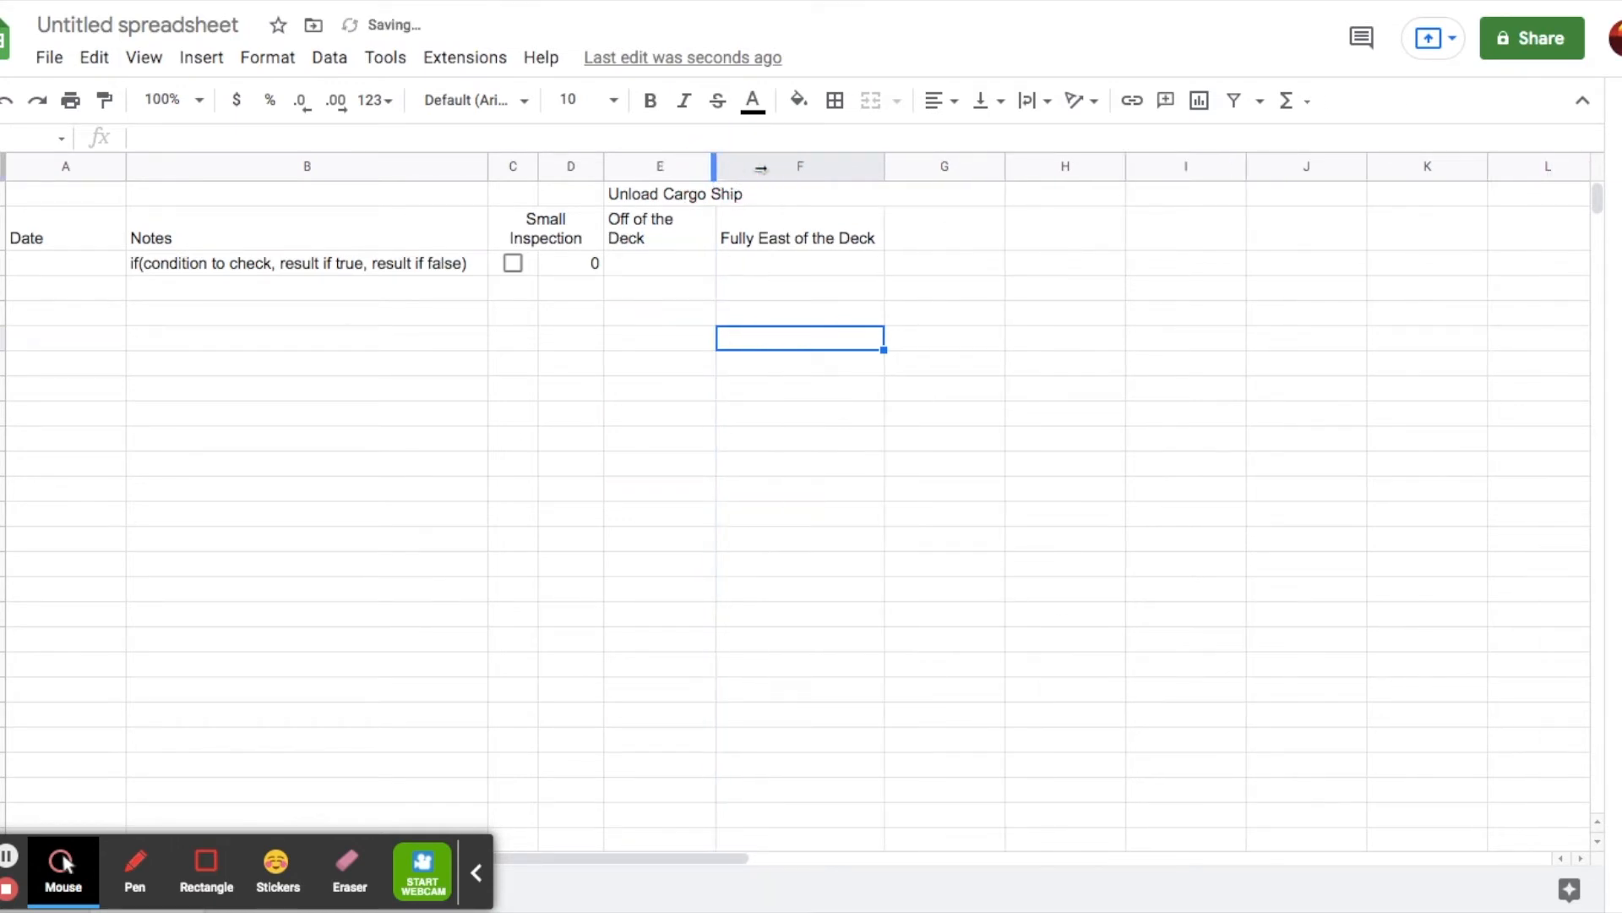
drag(884, 166, 677, 166)
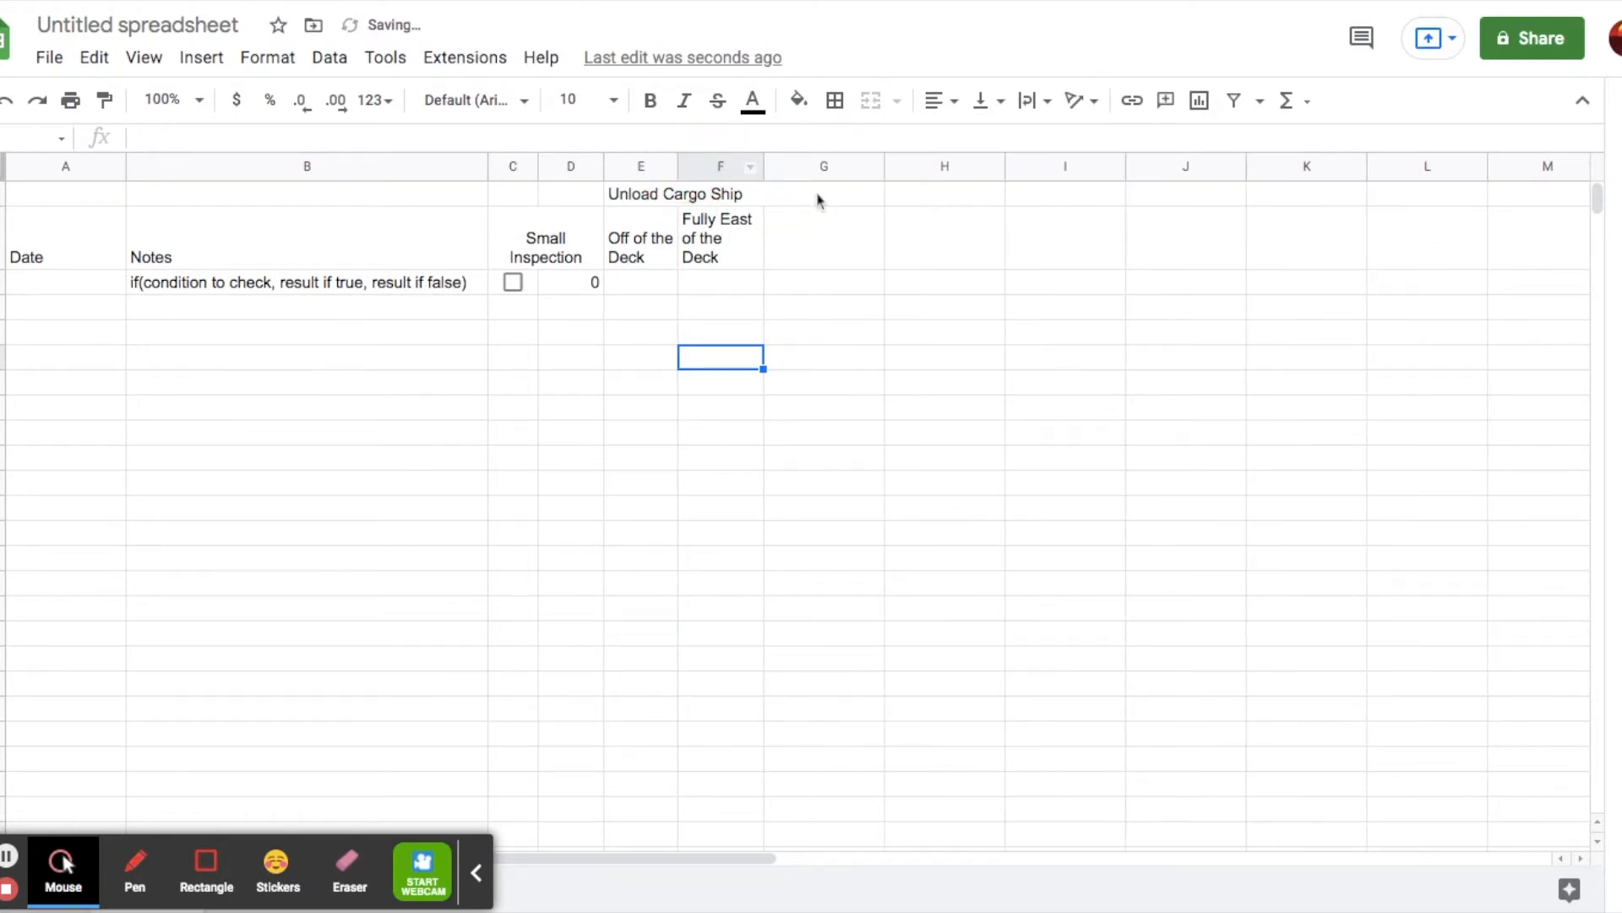
click(732, 291)
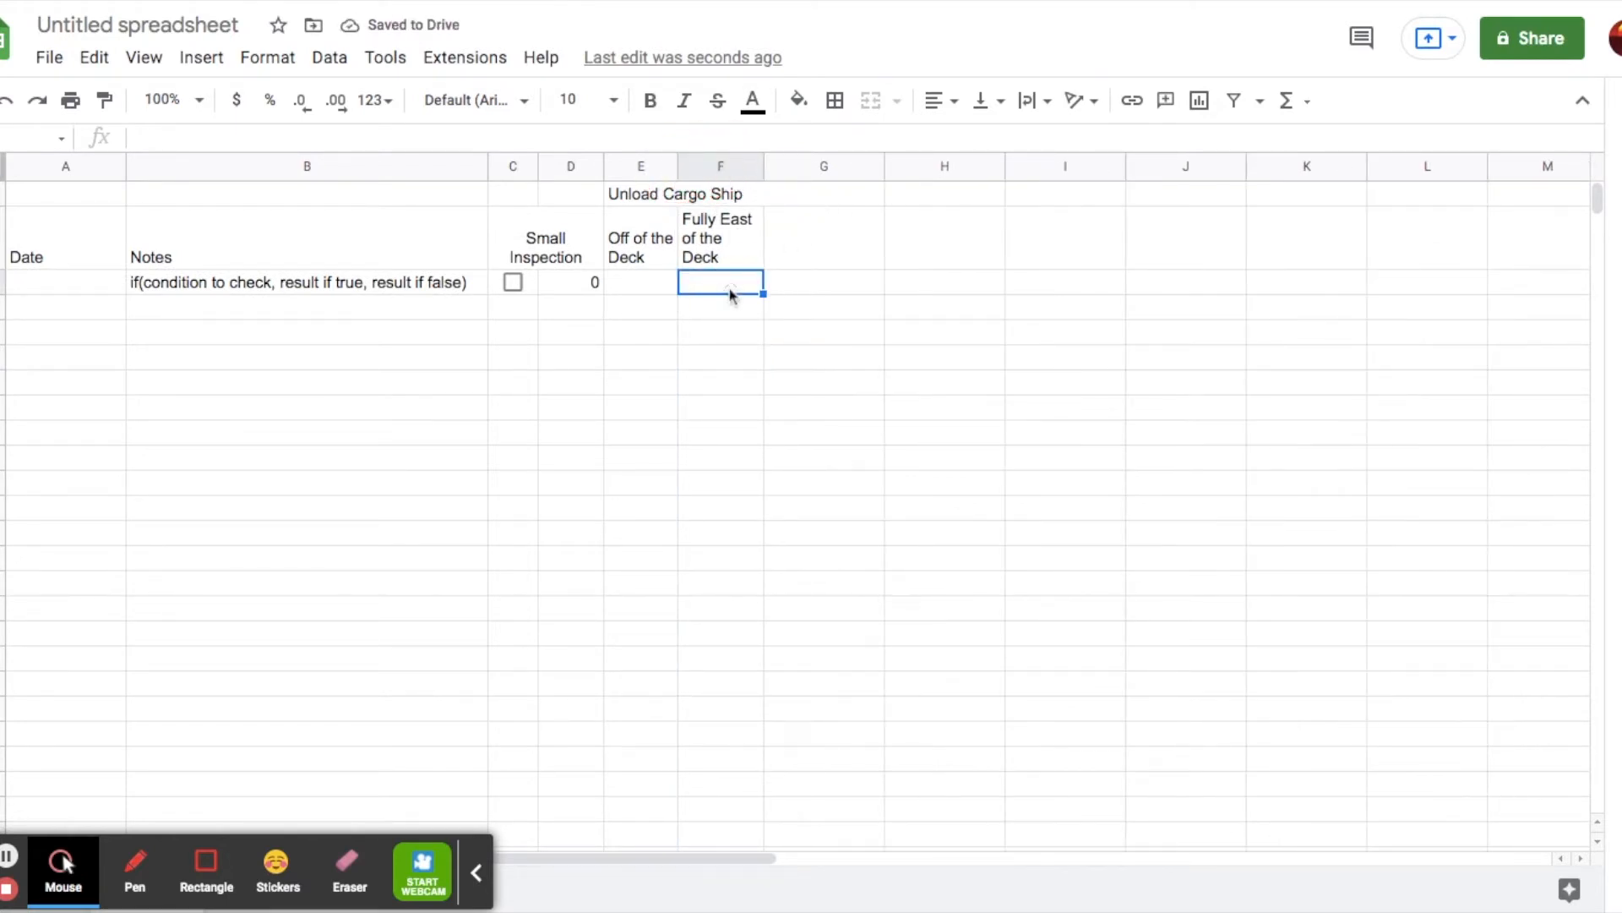
click(803, 292)
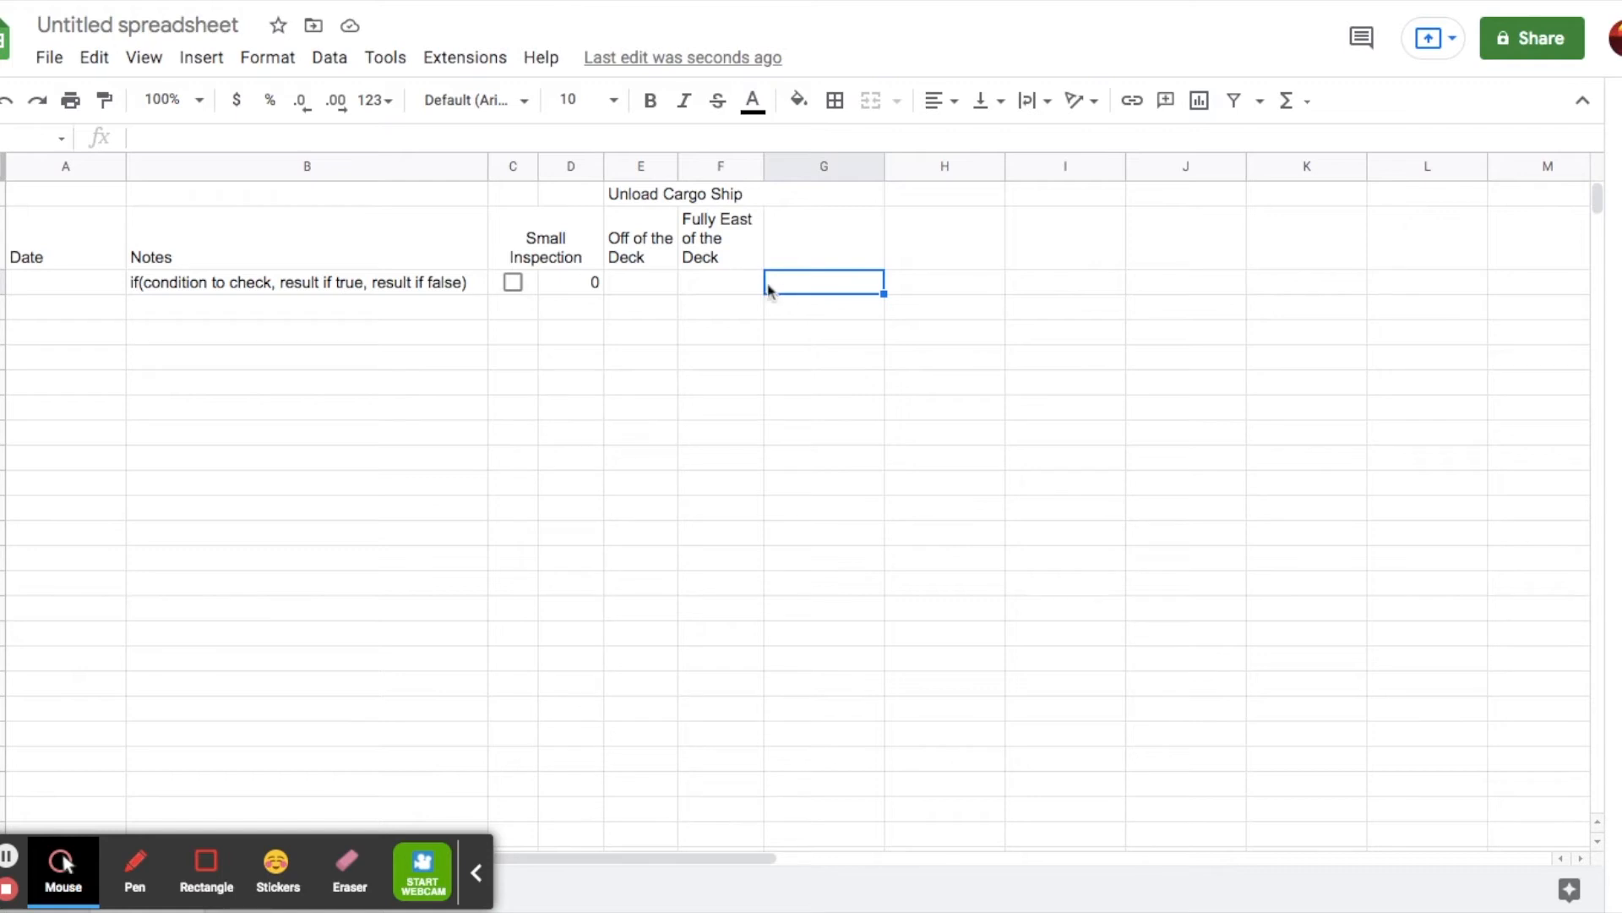
Insert checkboxes in E3 and F3 under the two Unload Cargo Ship sub-headers
click(631, 289)
drag(629, 290, 717, 283)
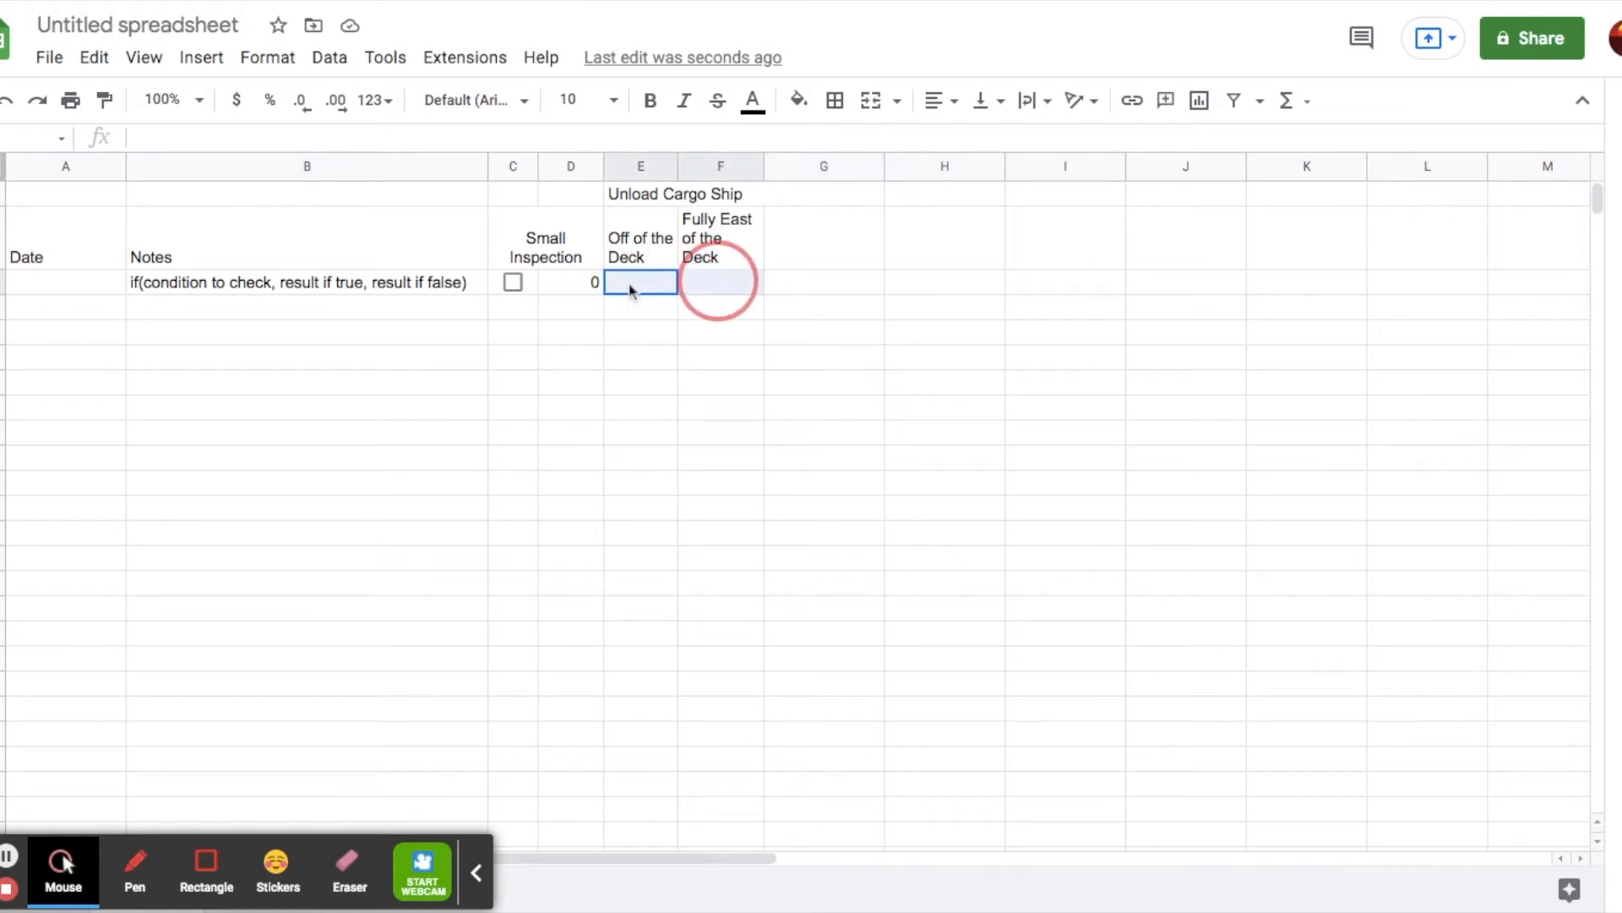
click(207, 61)
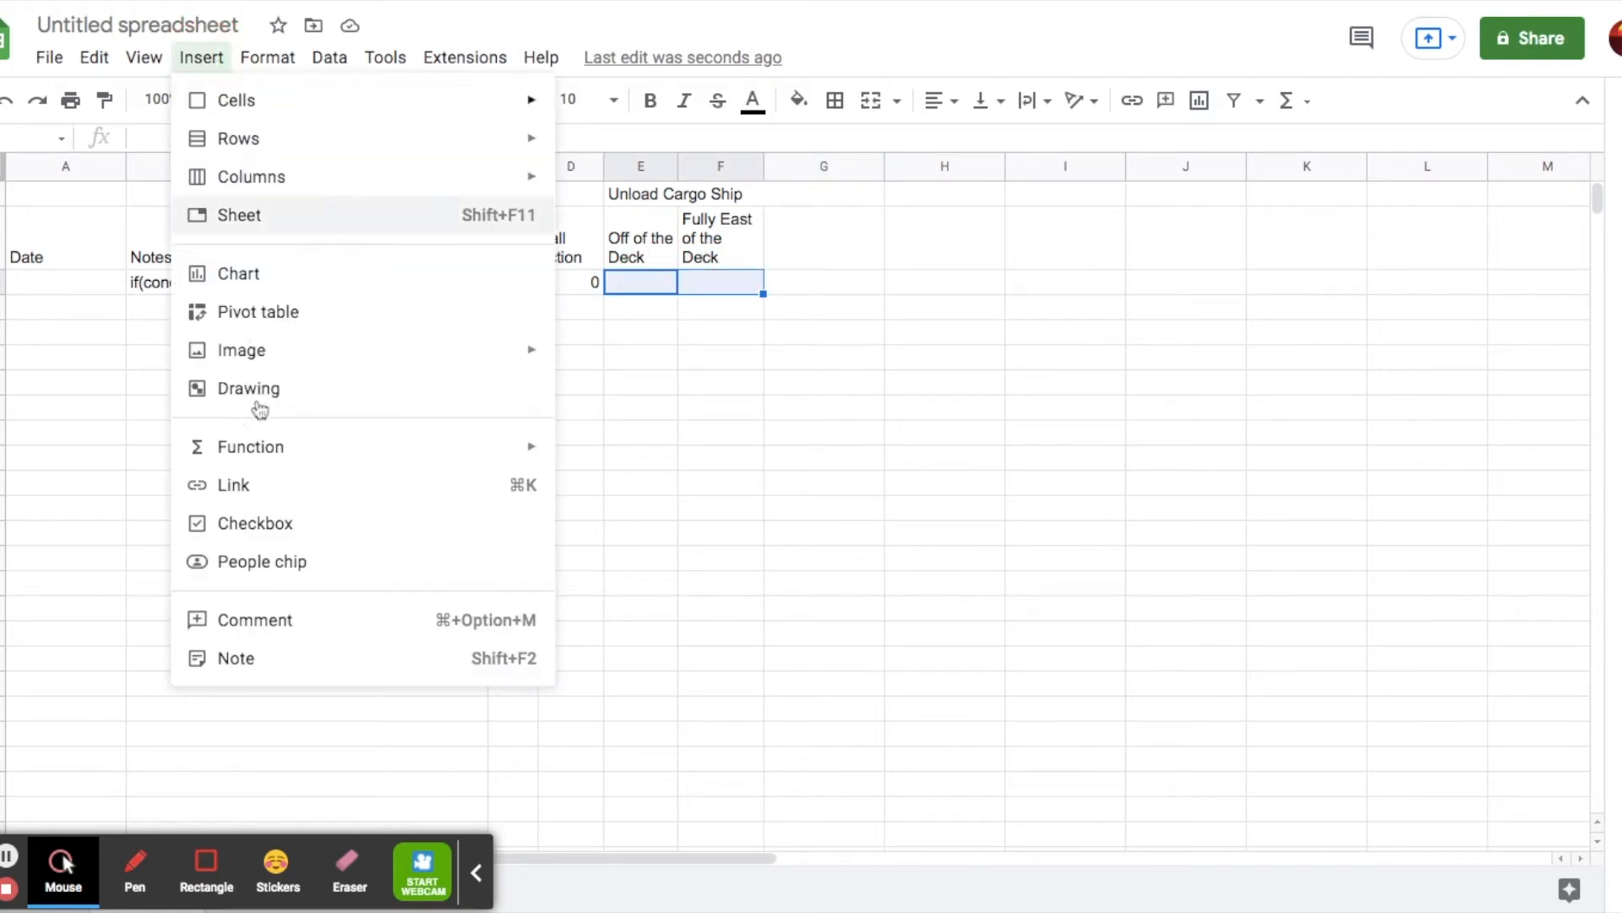
click(262, 531)
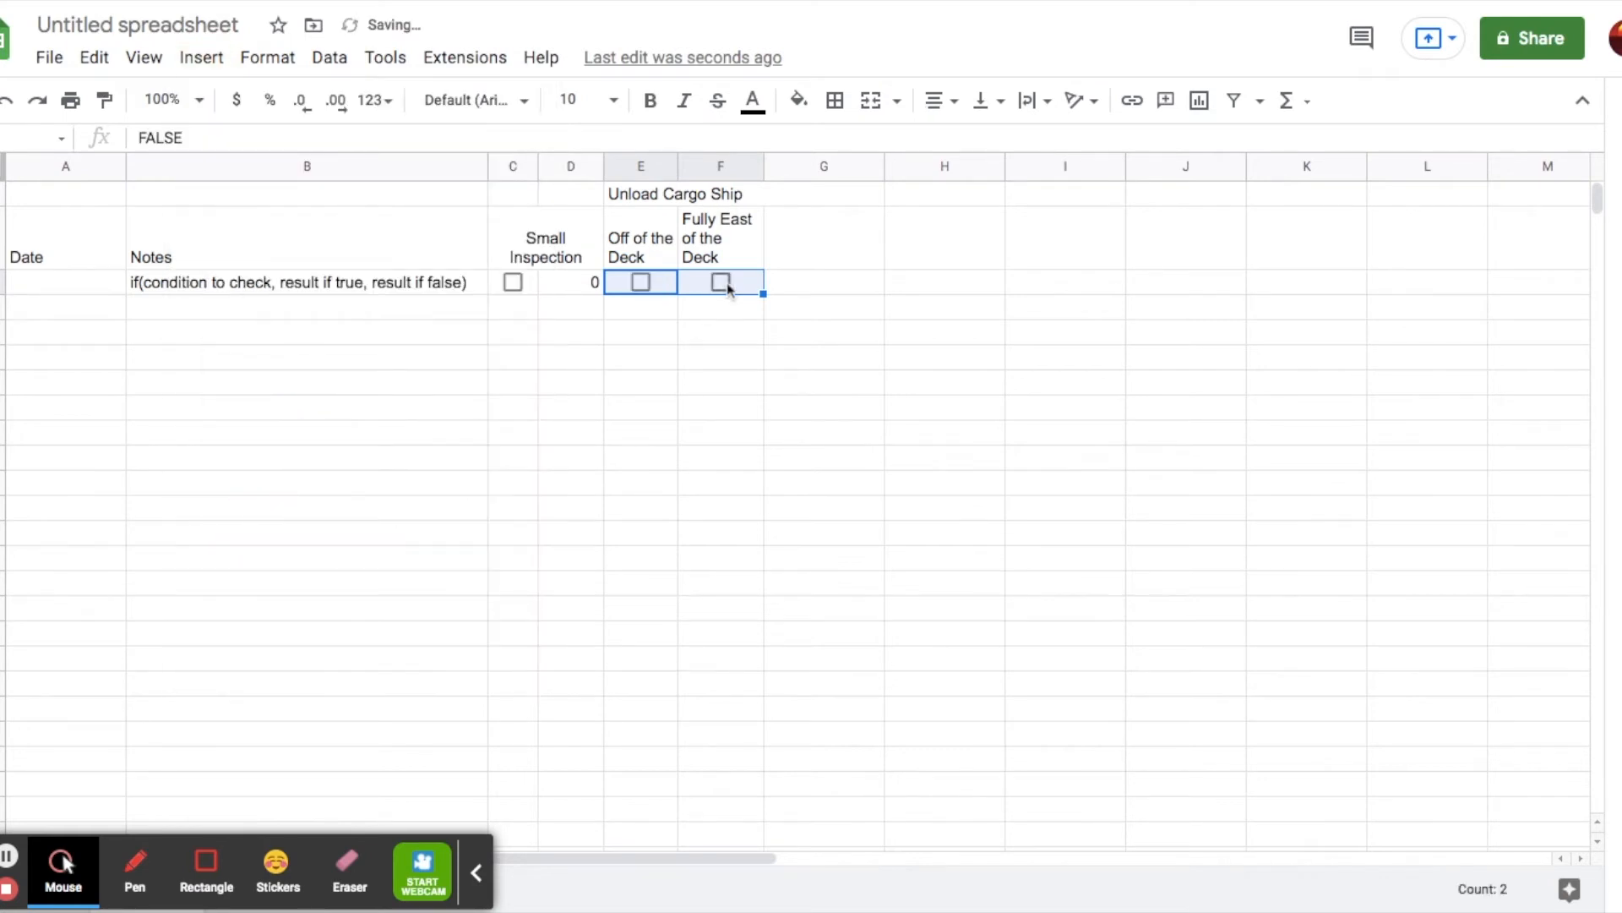
Enter the formula =if(E3,20,0) in G3 to award 20 points for Off of the Deck
click(801, 286)
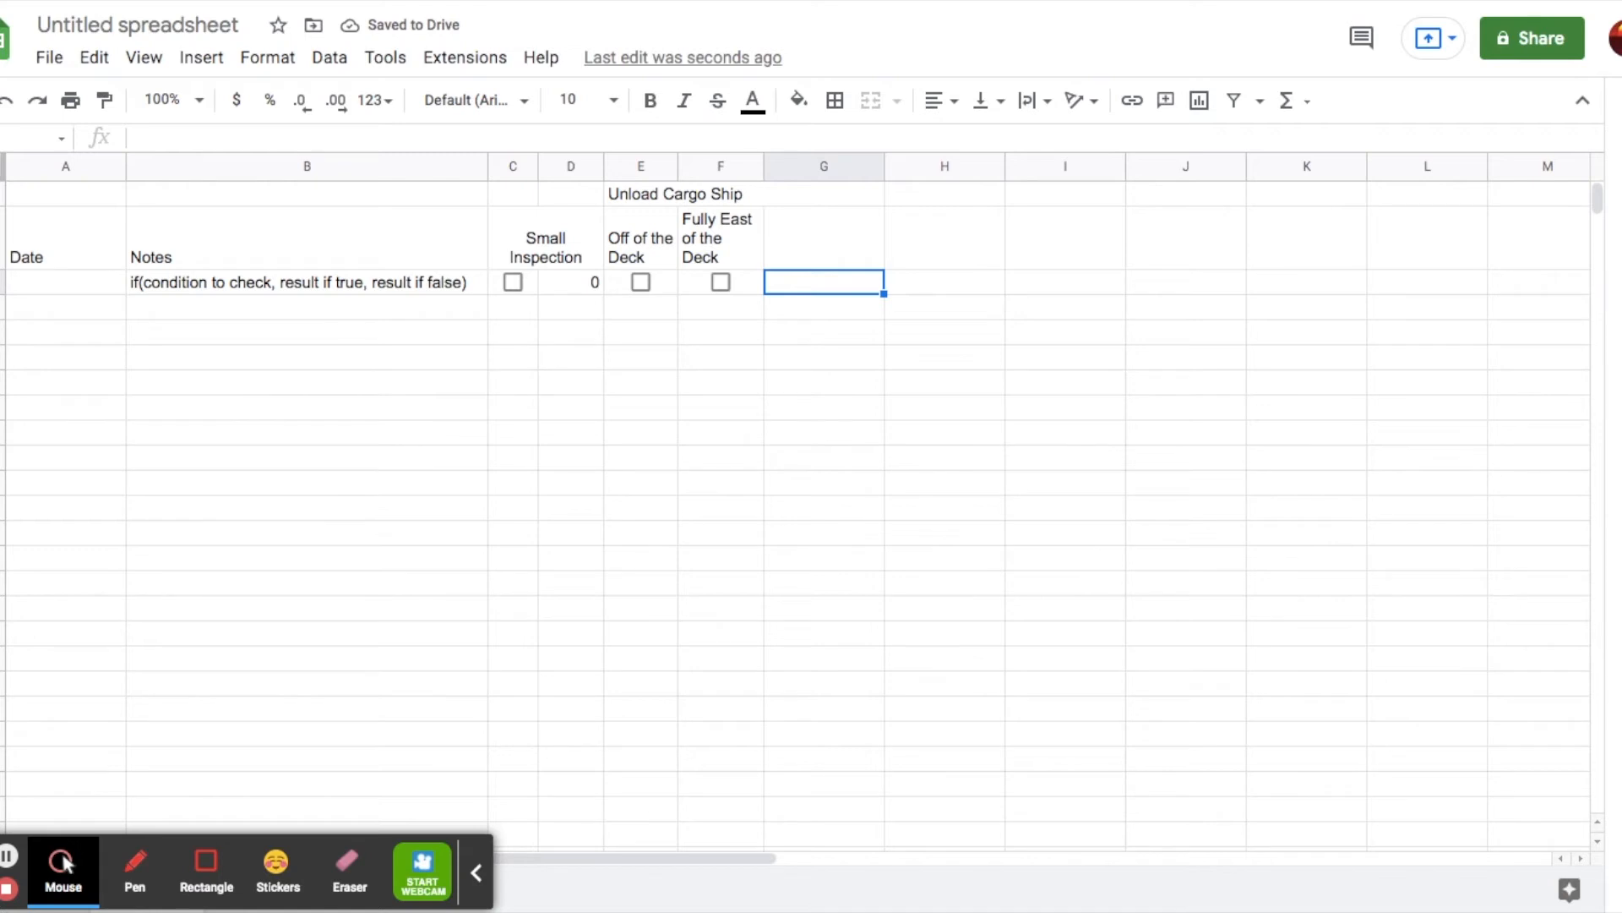
text(if)
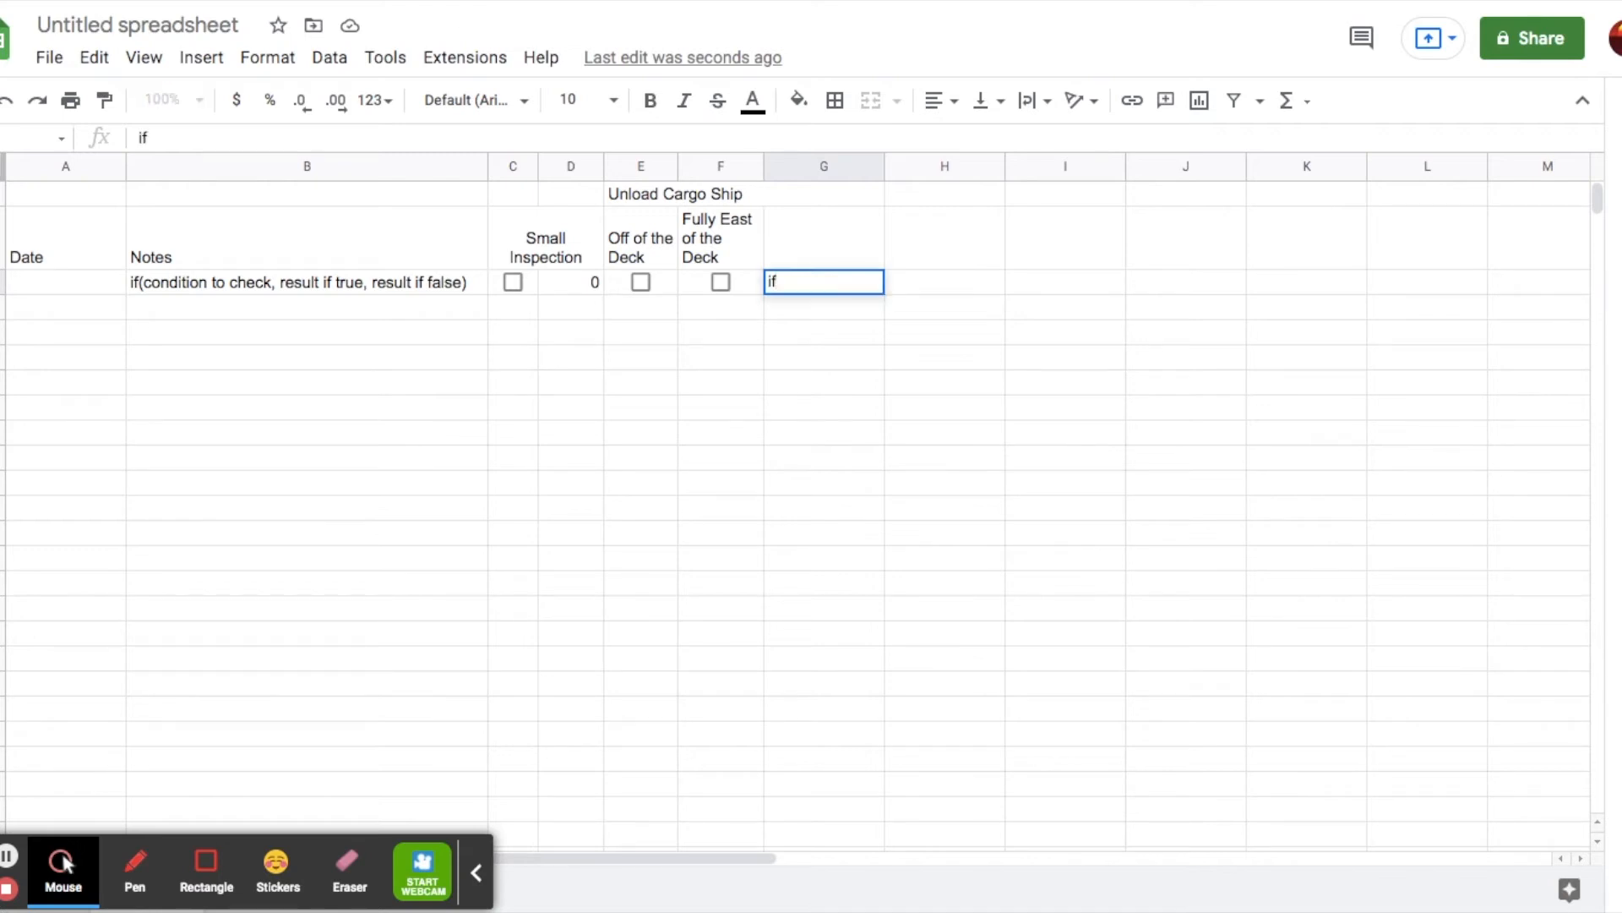
text(=)
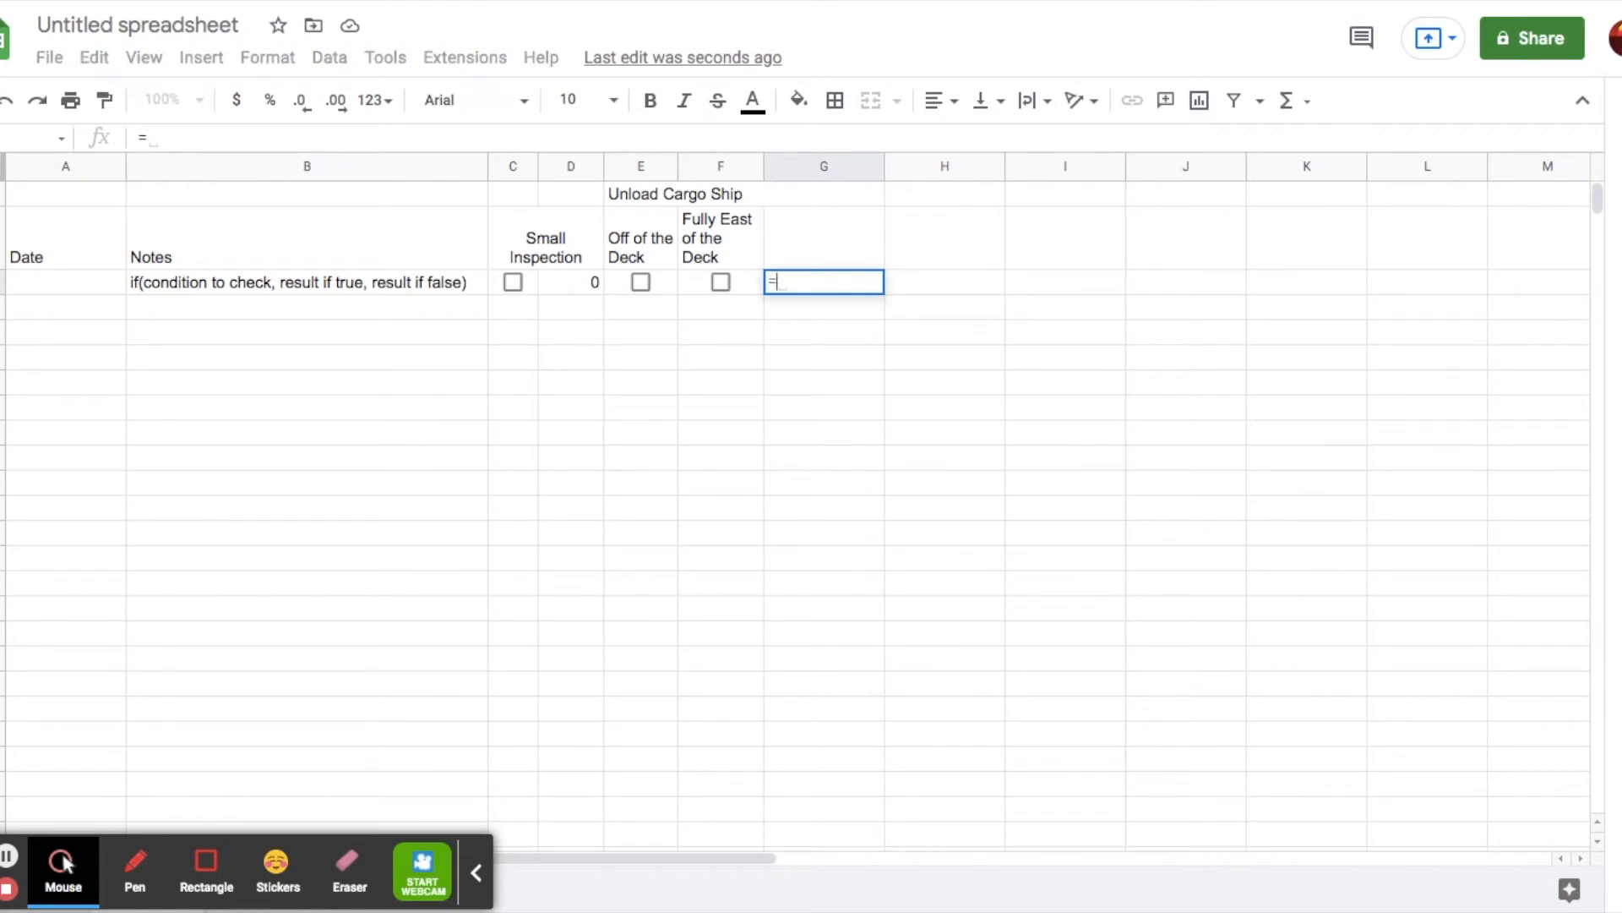
text(if()
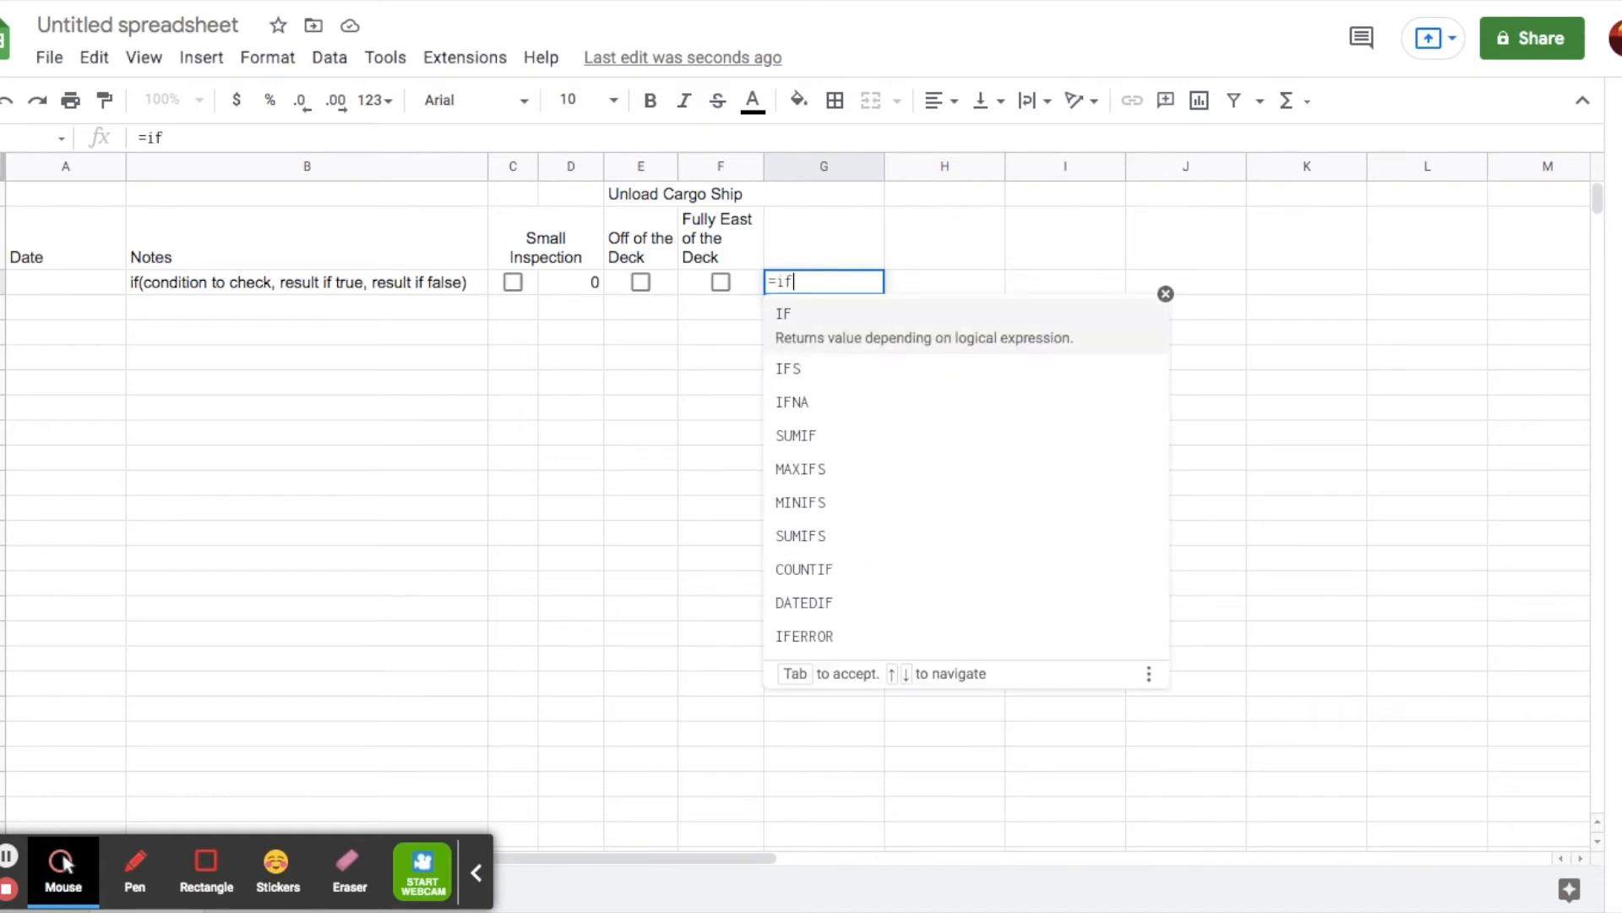
click(668, 289)
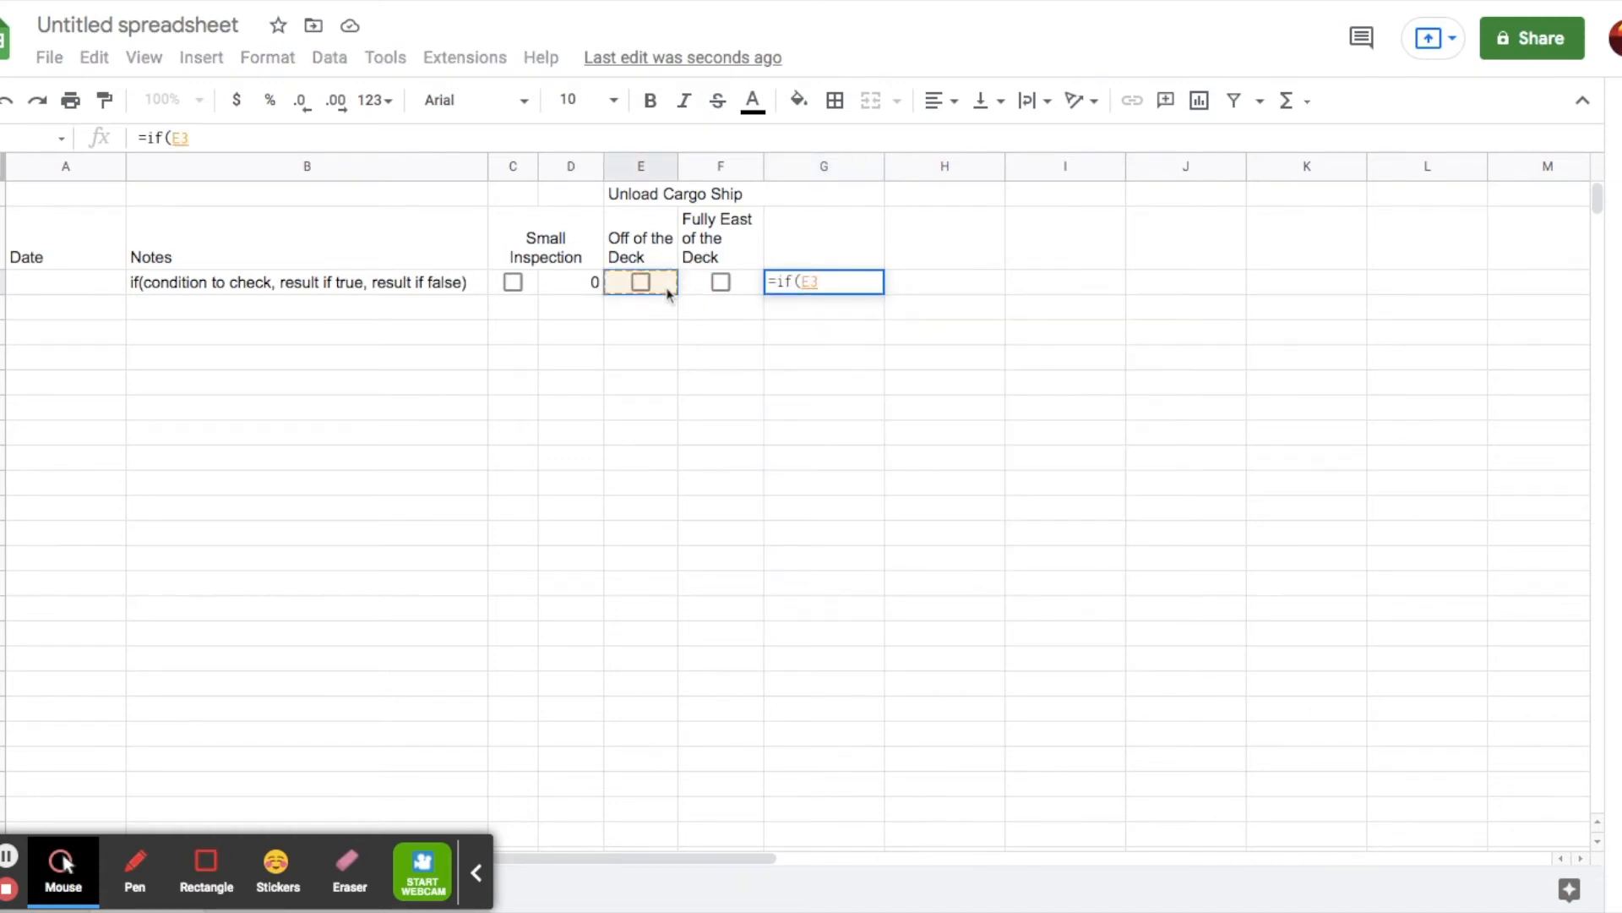
text(, )
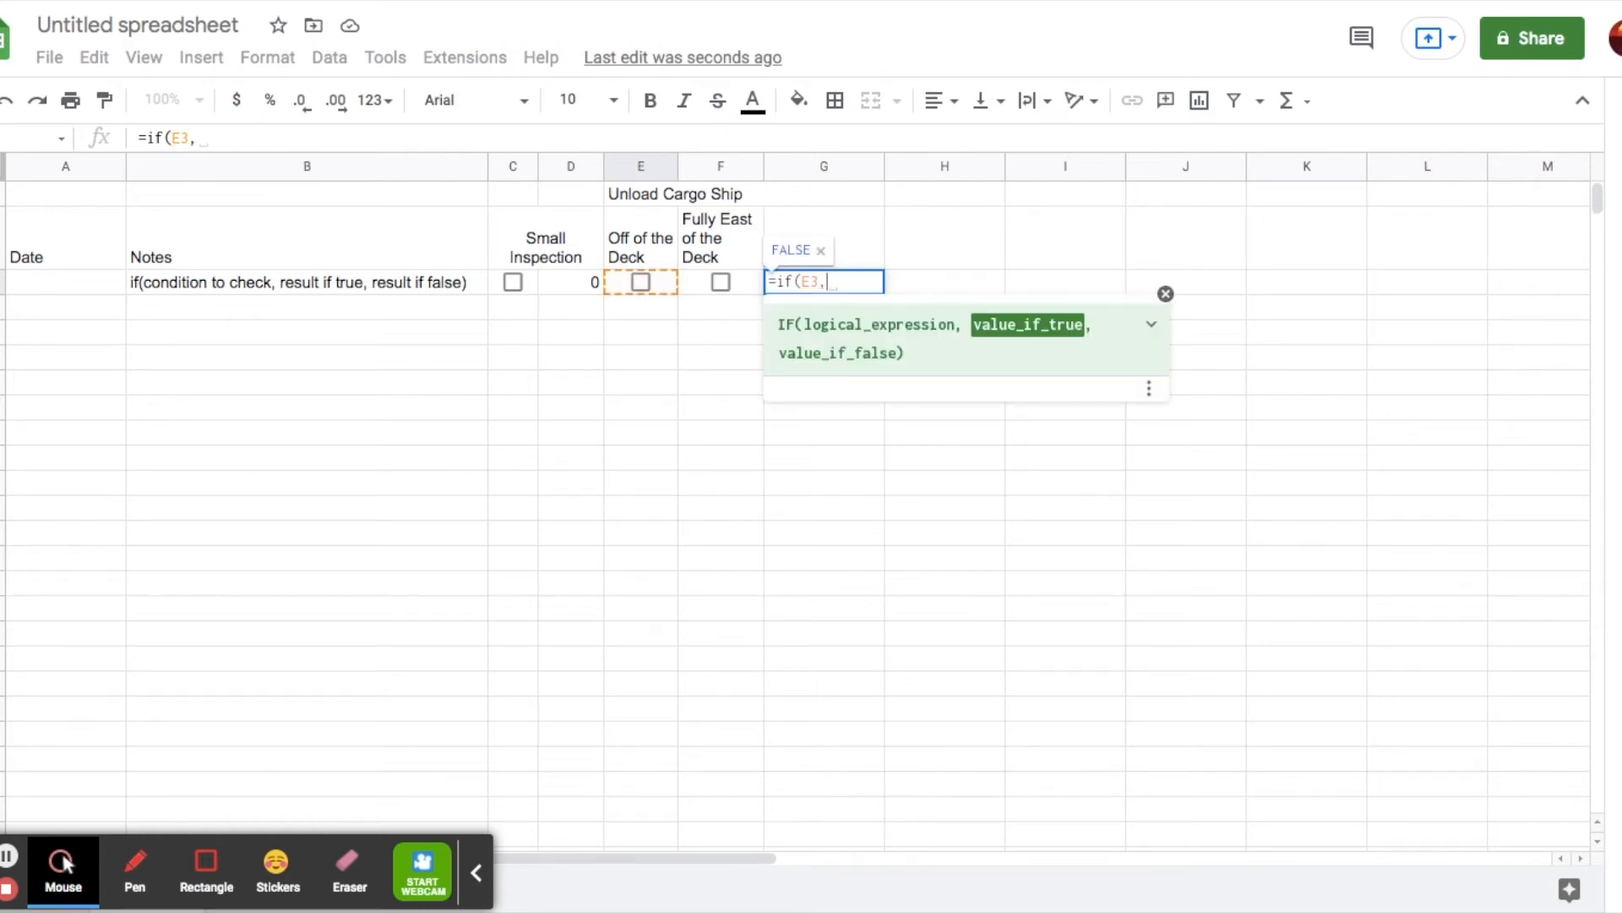
text(t)
key(BackSpace)
text(20,0))
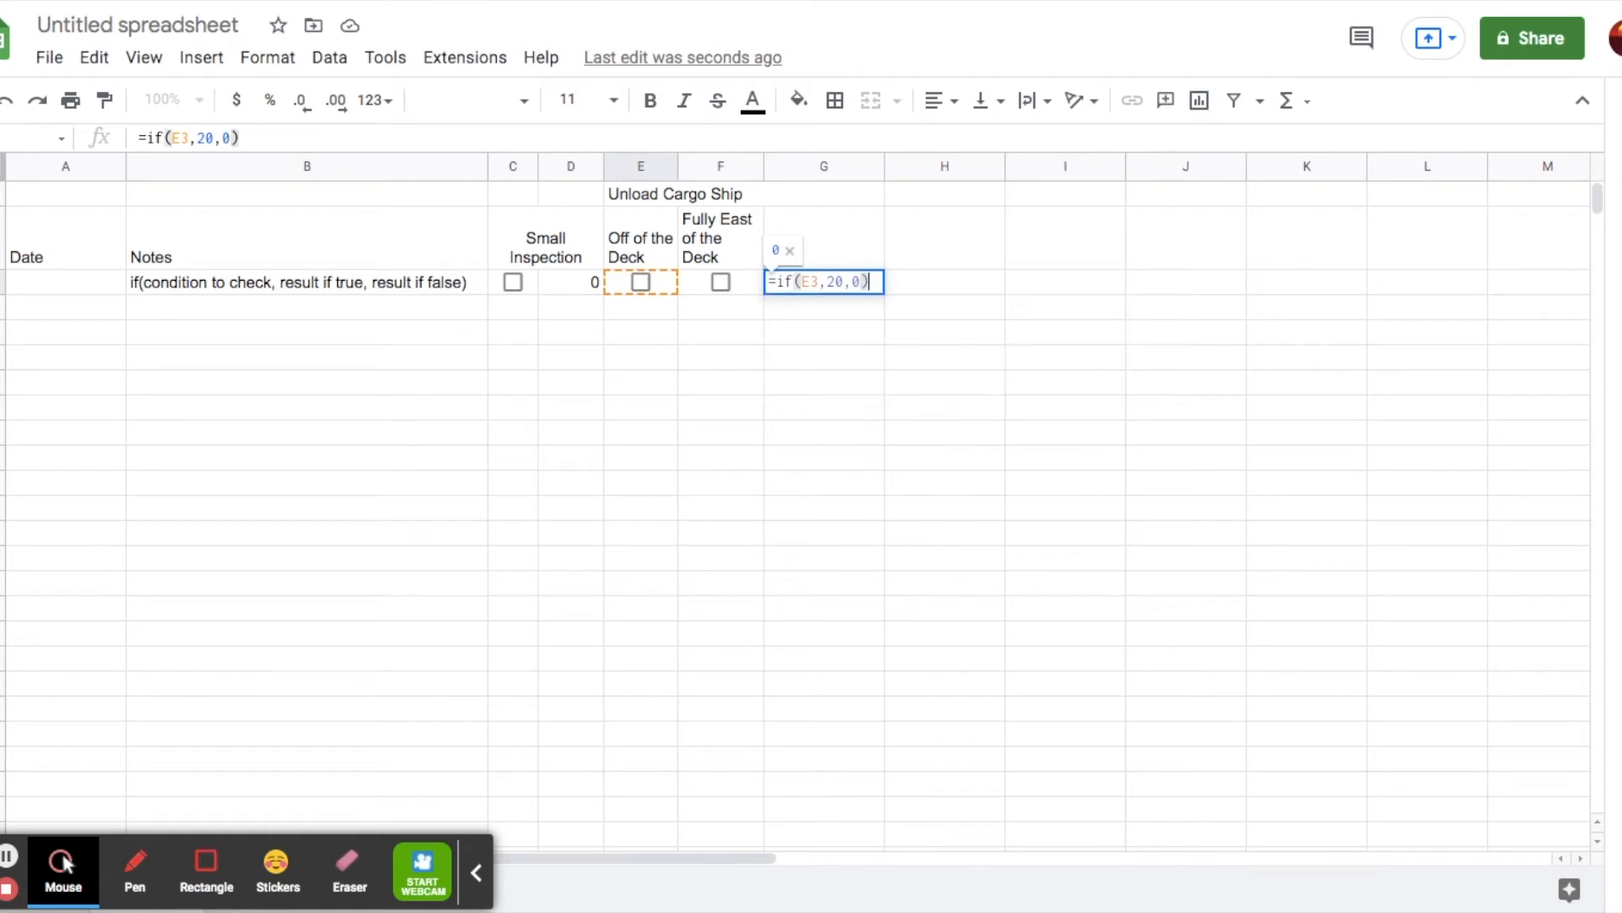
key(Return)
Test the G3 score by toggling the Off of the Deck and Fully East of the Deck checkboxes, leaving both checked
click(640, 283)
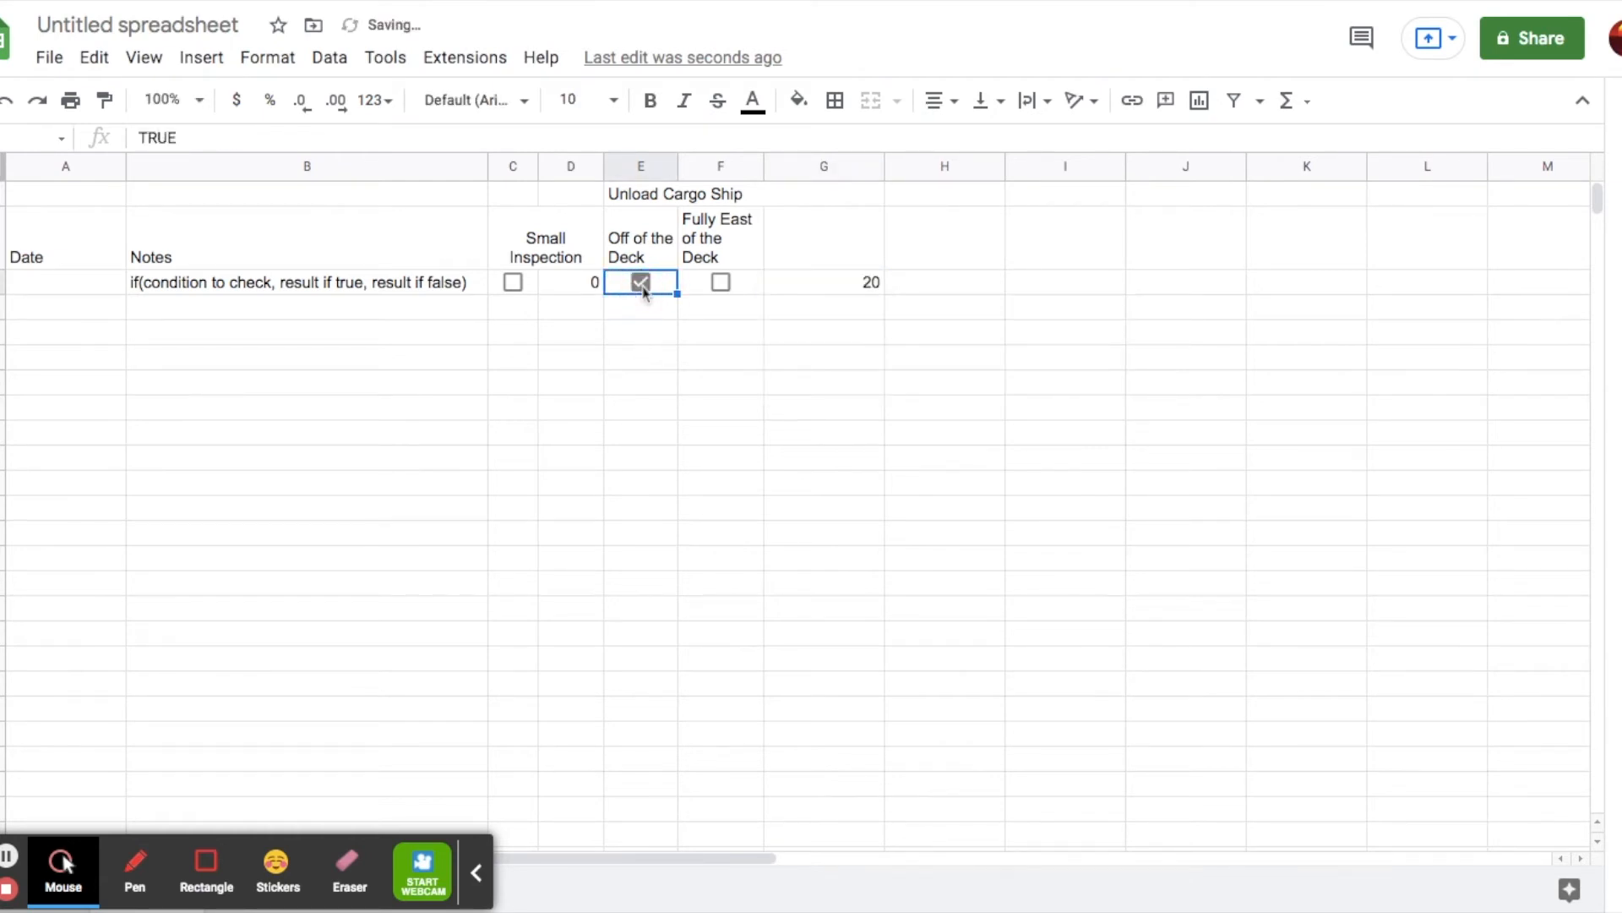
click(642, 288)
click(640, 283)
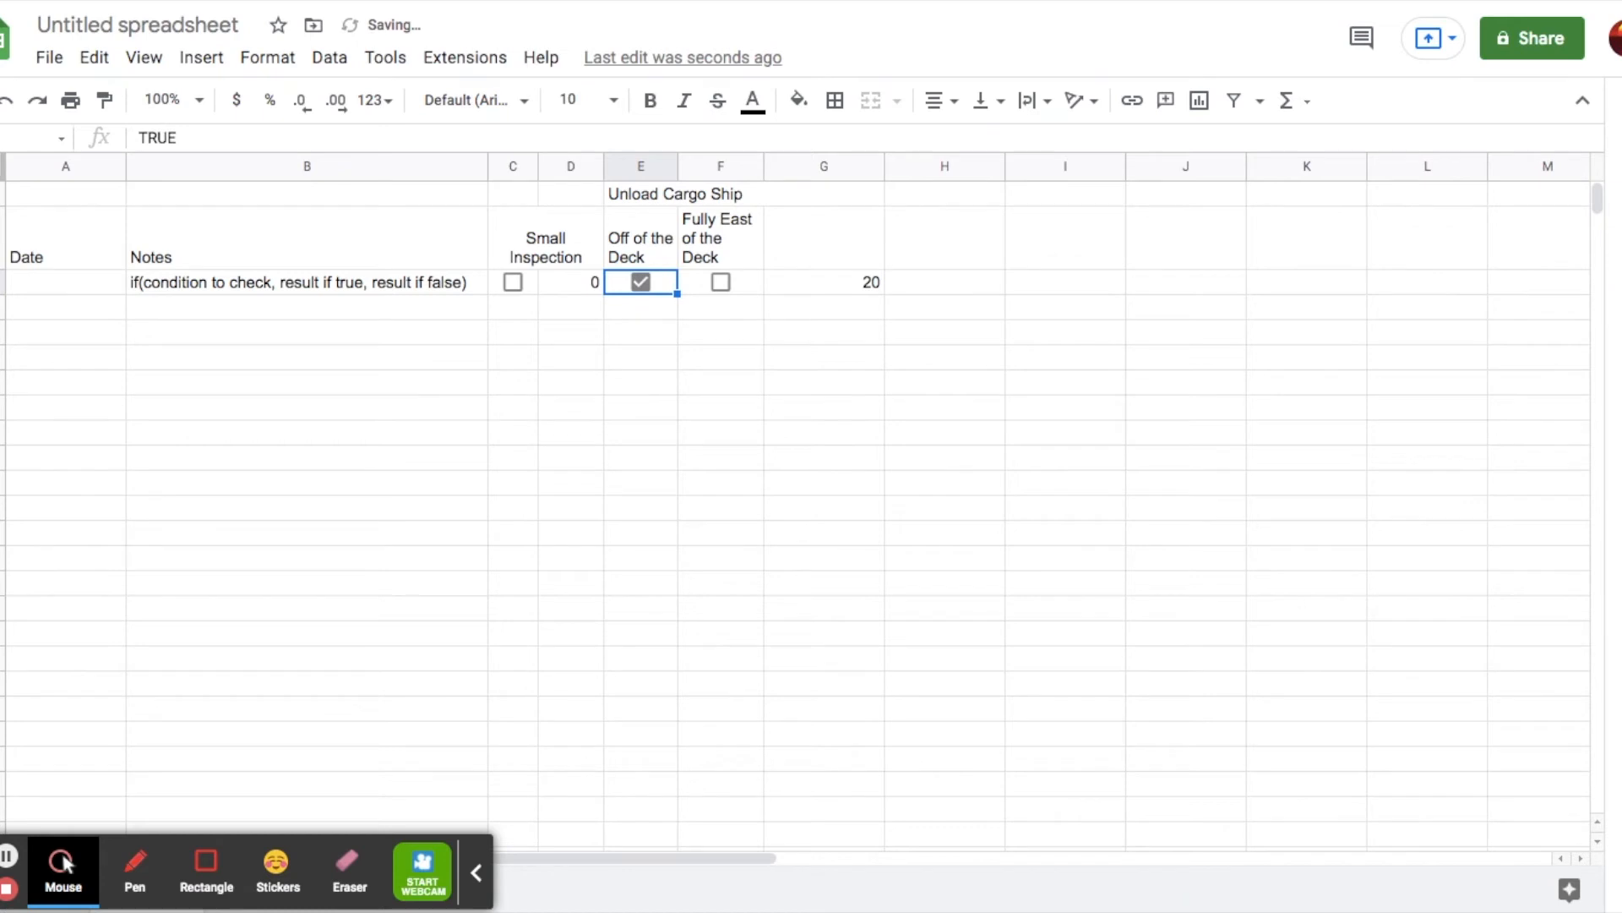
click(720, 285)
click(720, 284)
click(720, 283)
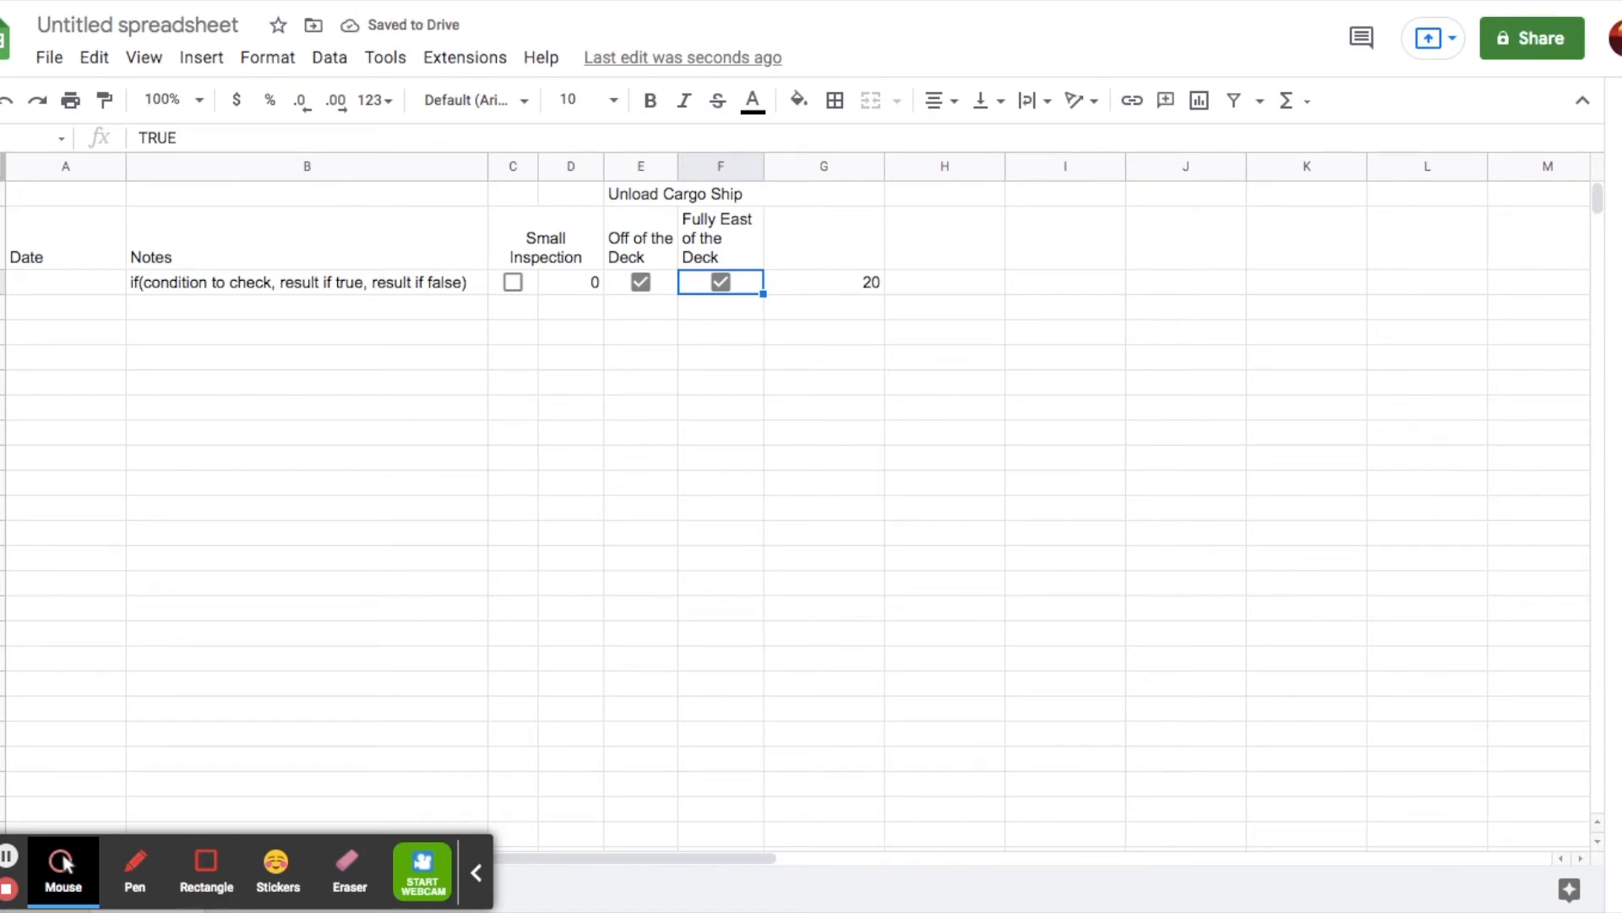
Extend the G3 formula to =if(E3,20,0)+if(F3,10,0) so Fully East of the Deck adds 10 points
click(822, 290)
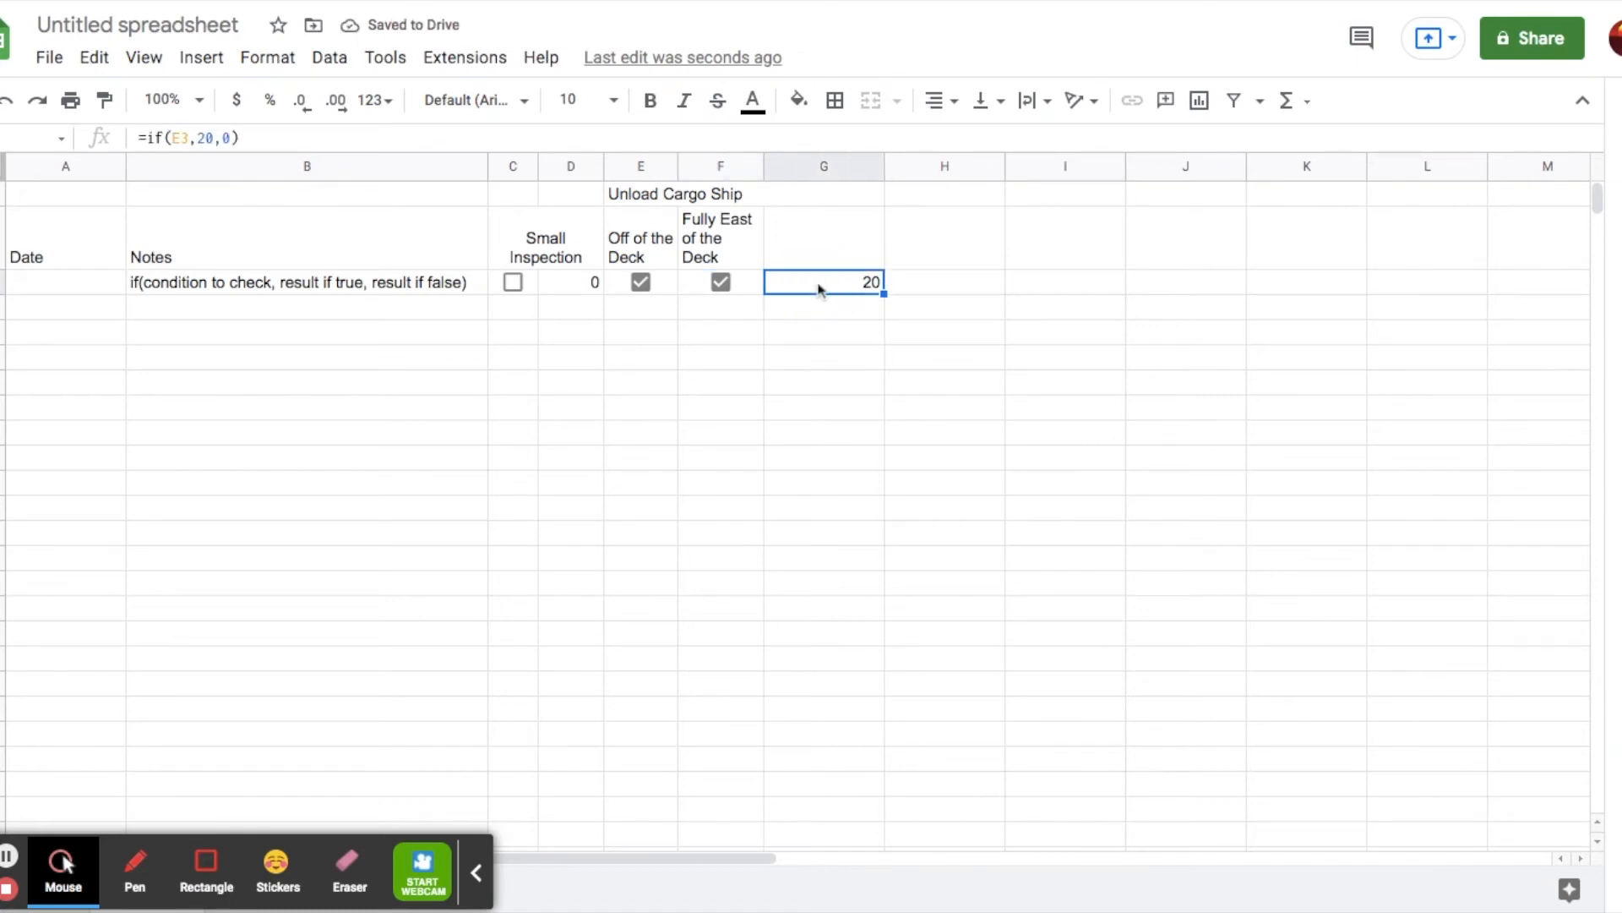
click(288, 138)
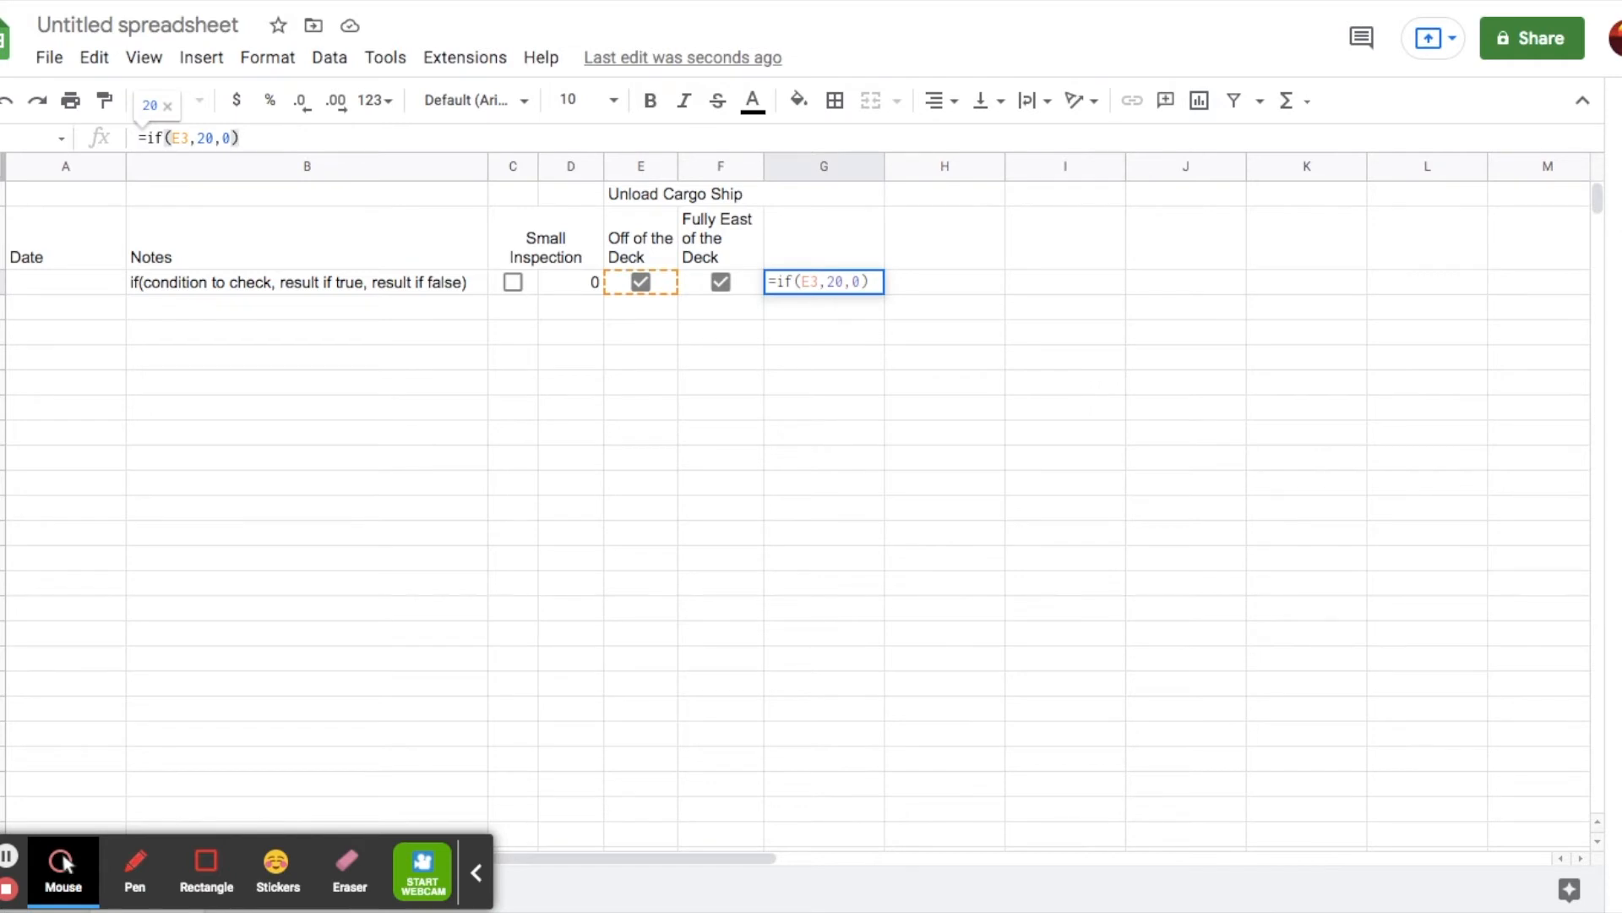
text(+)
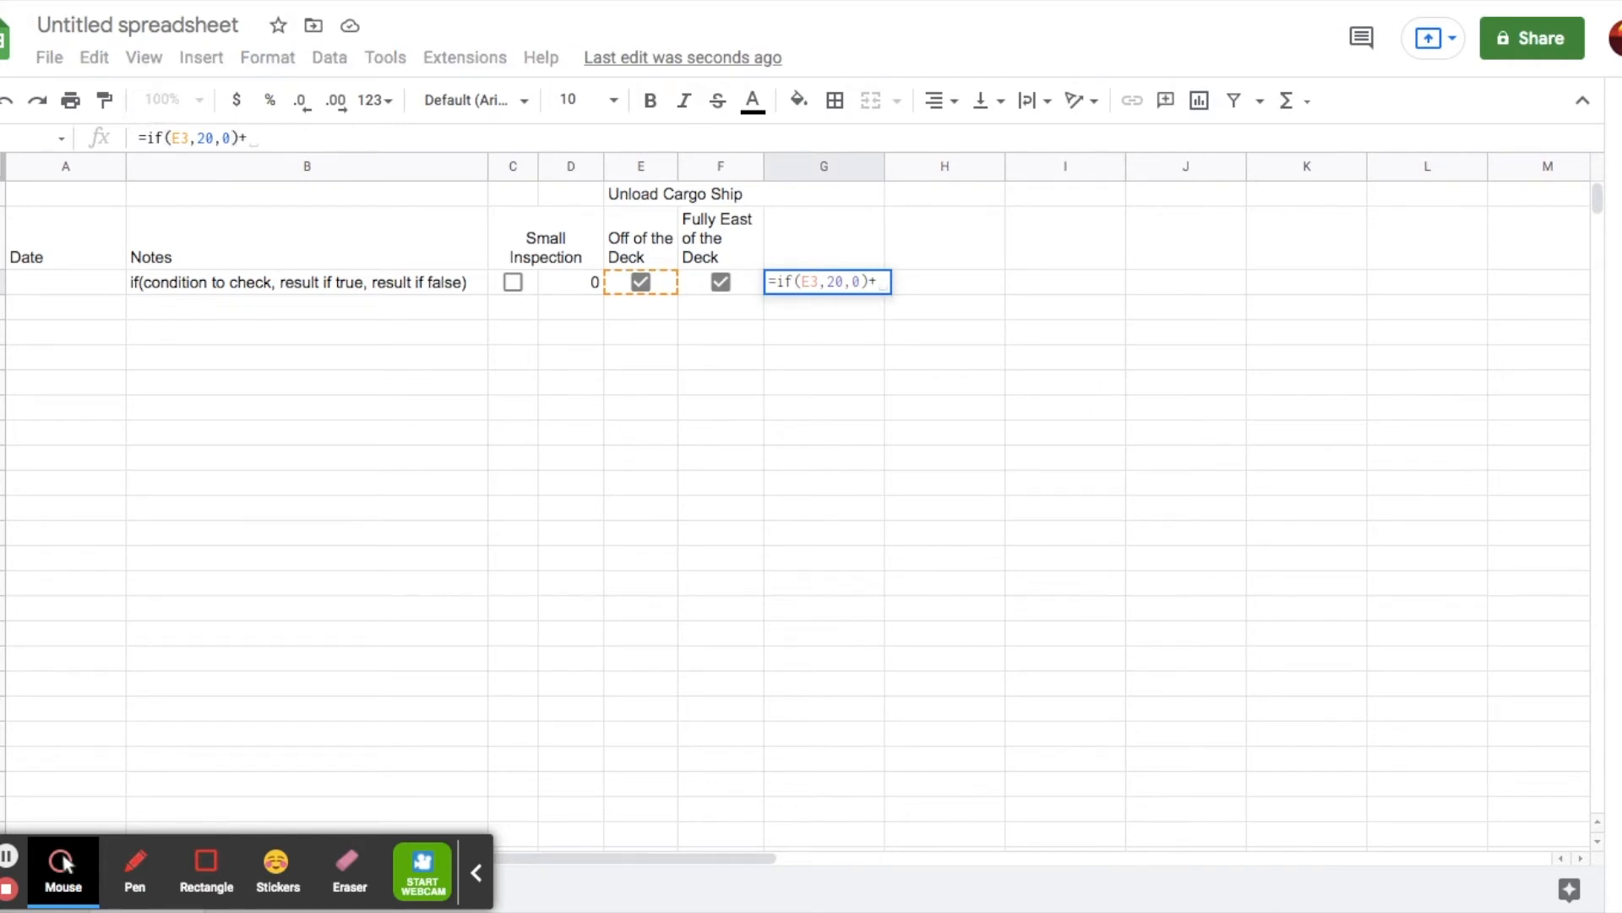
text(if)
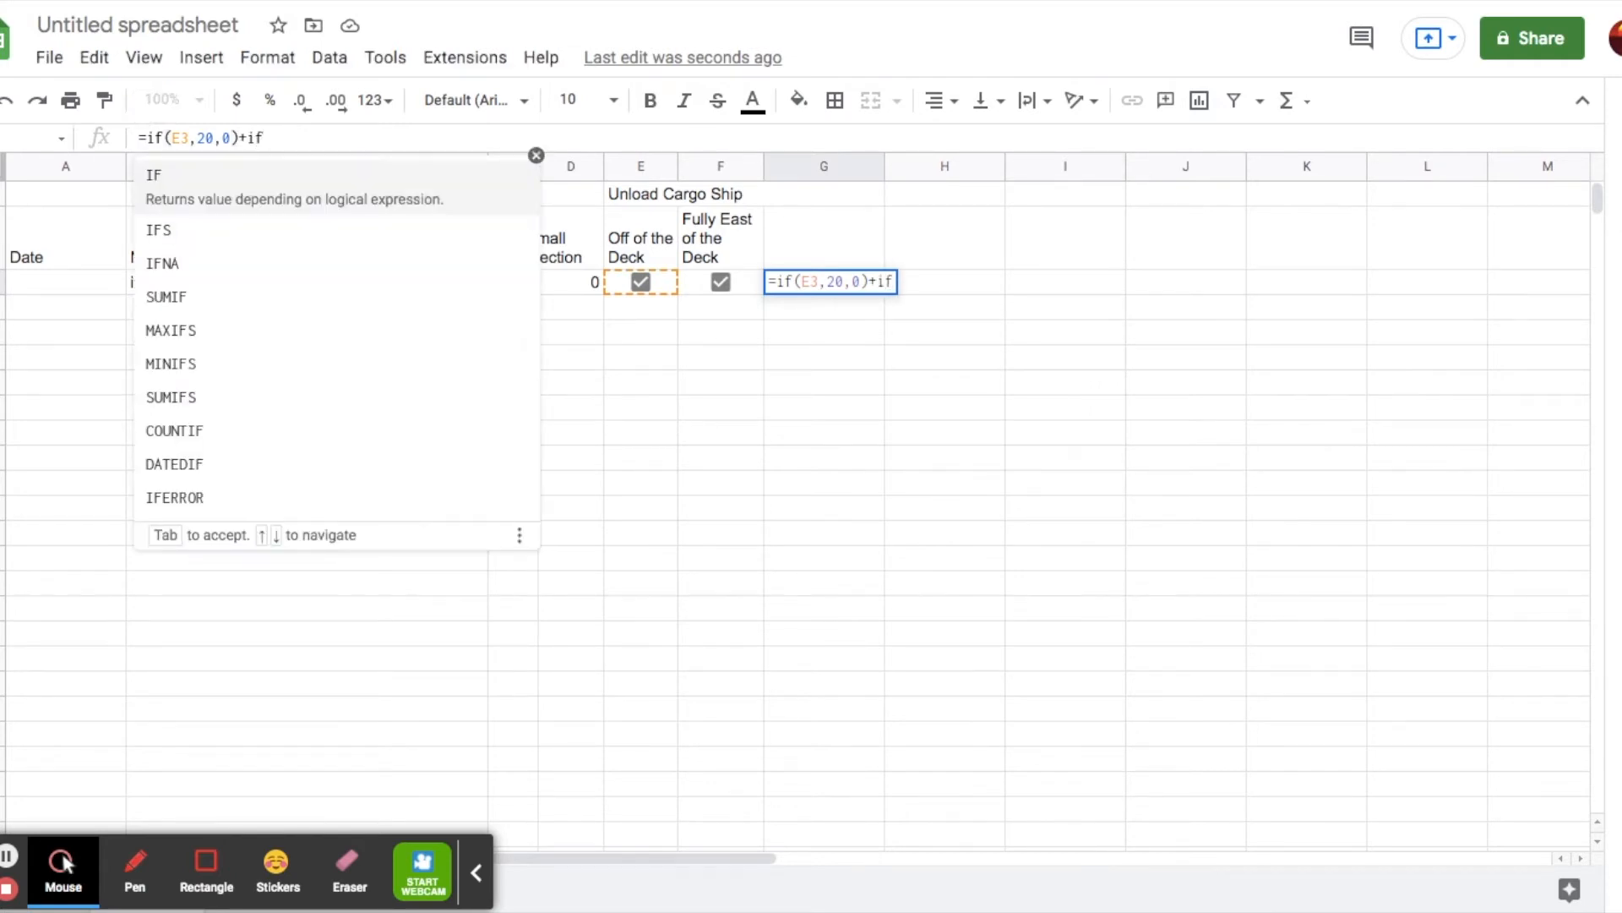
text(()
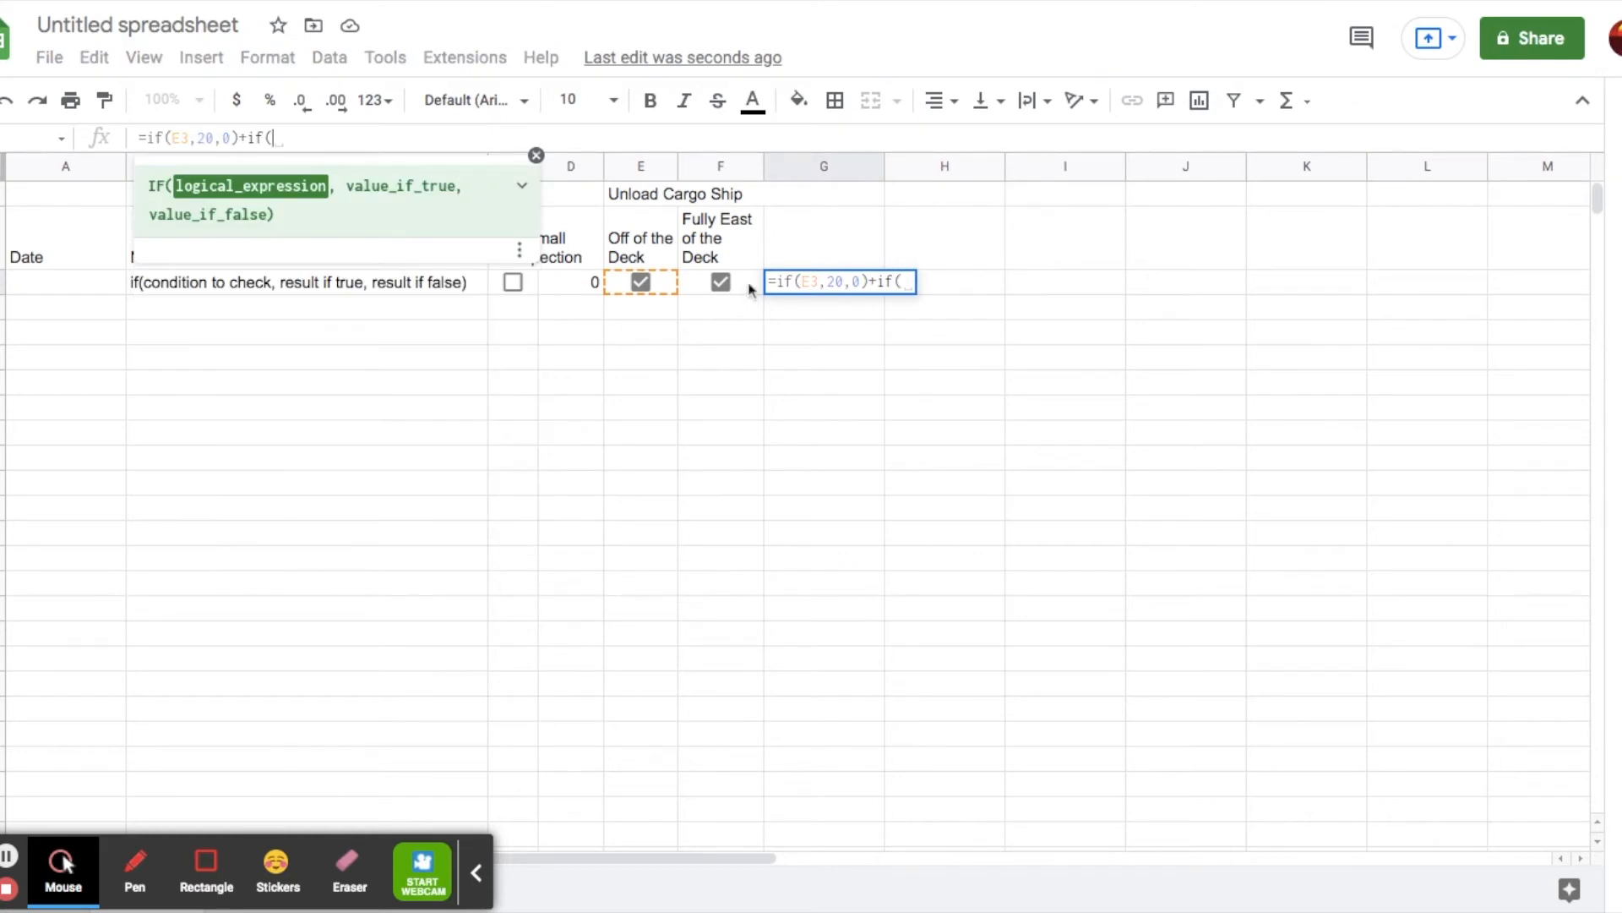
click(748, 287)
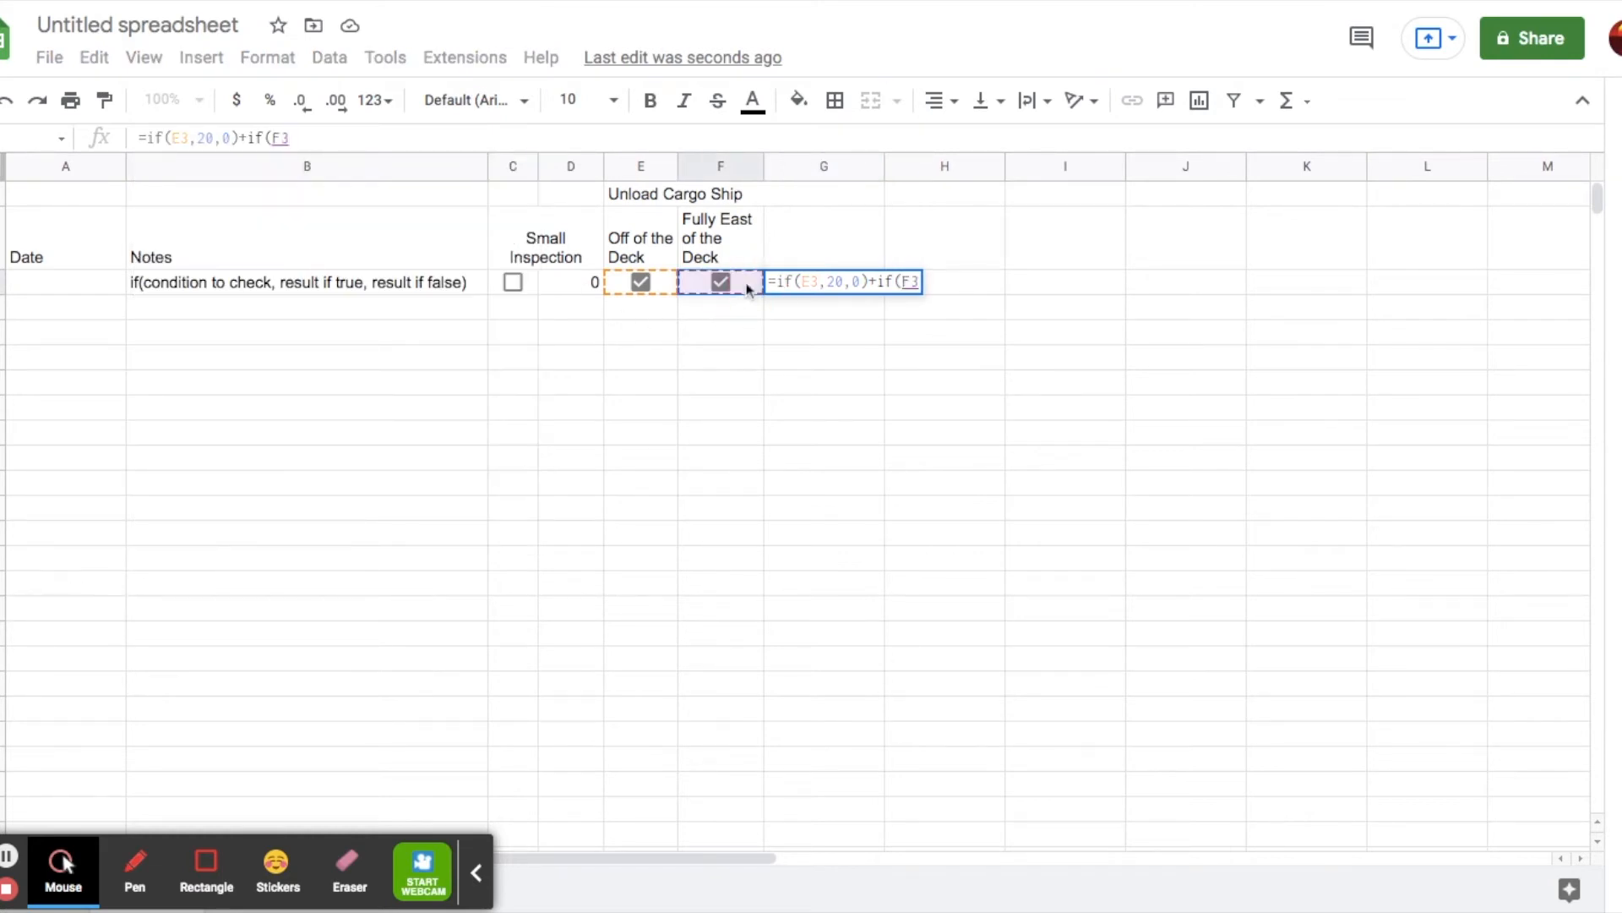
text(,)
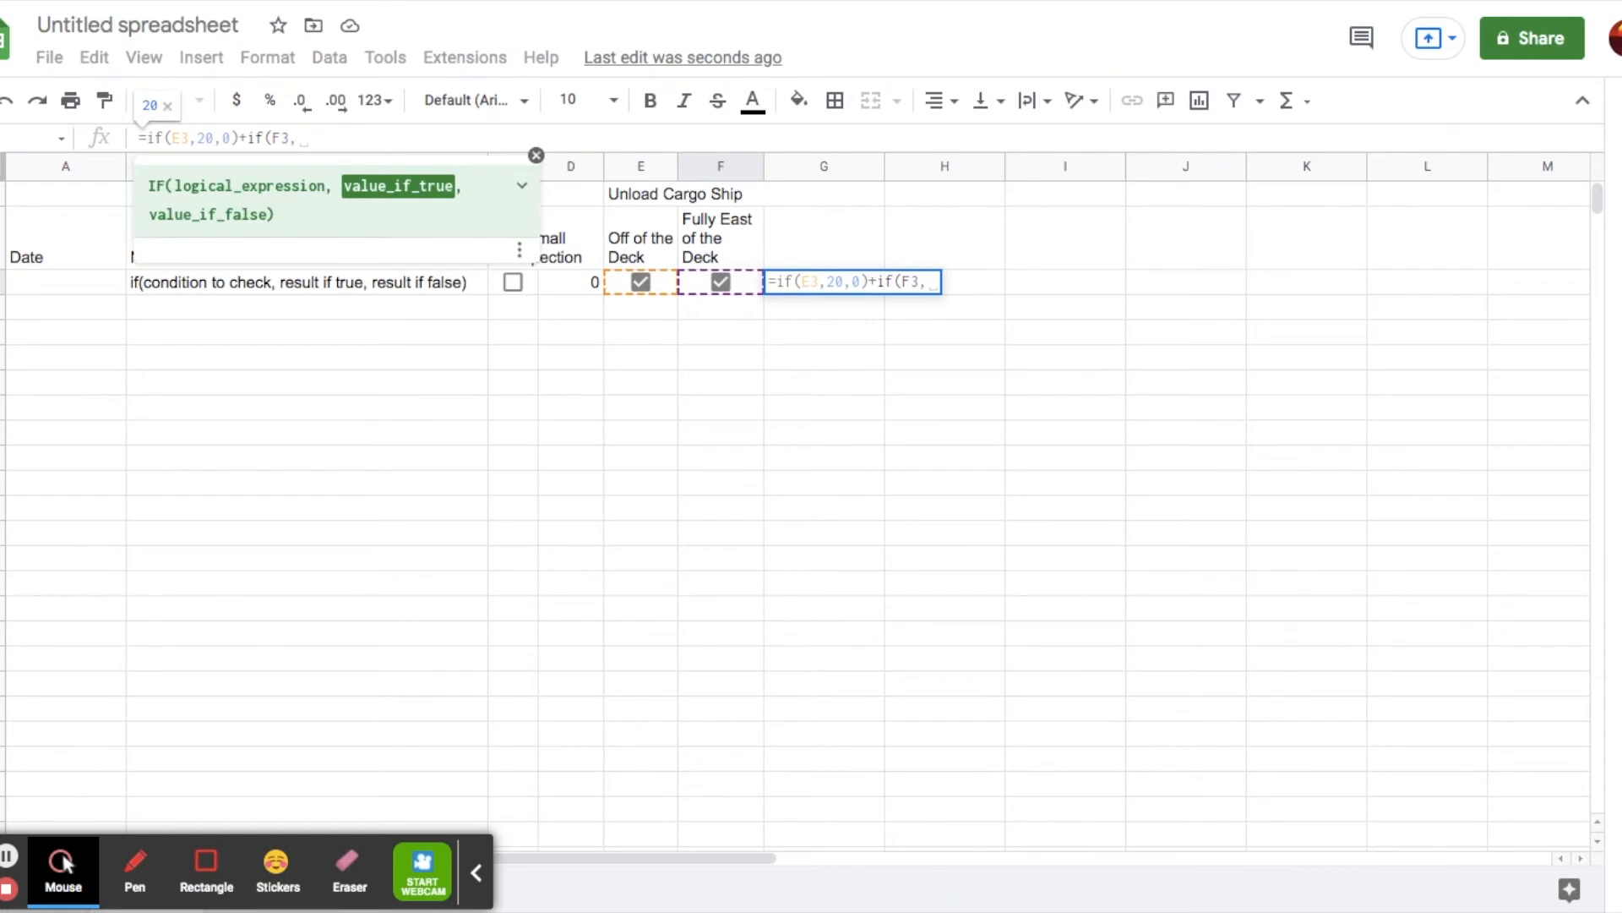
text(10)
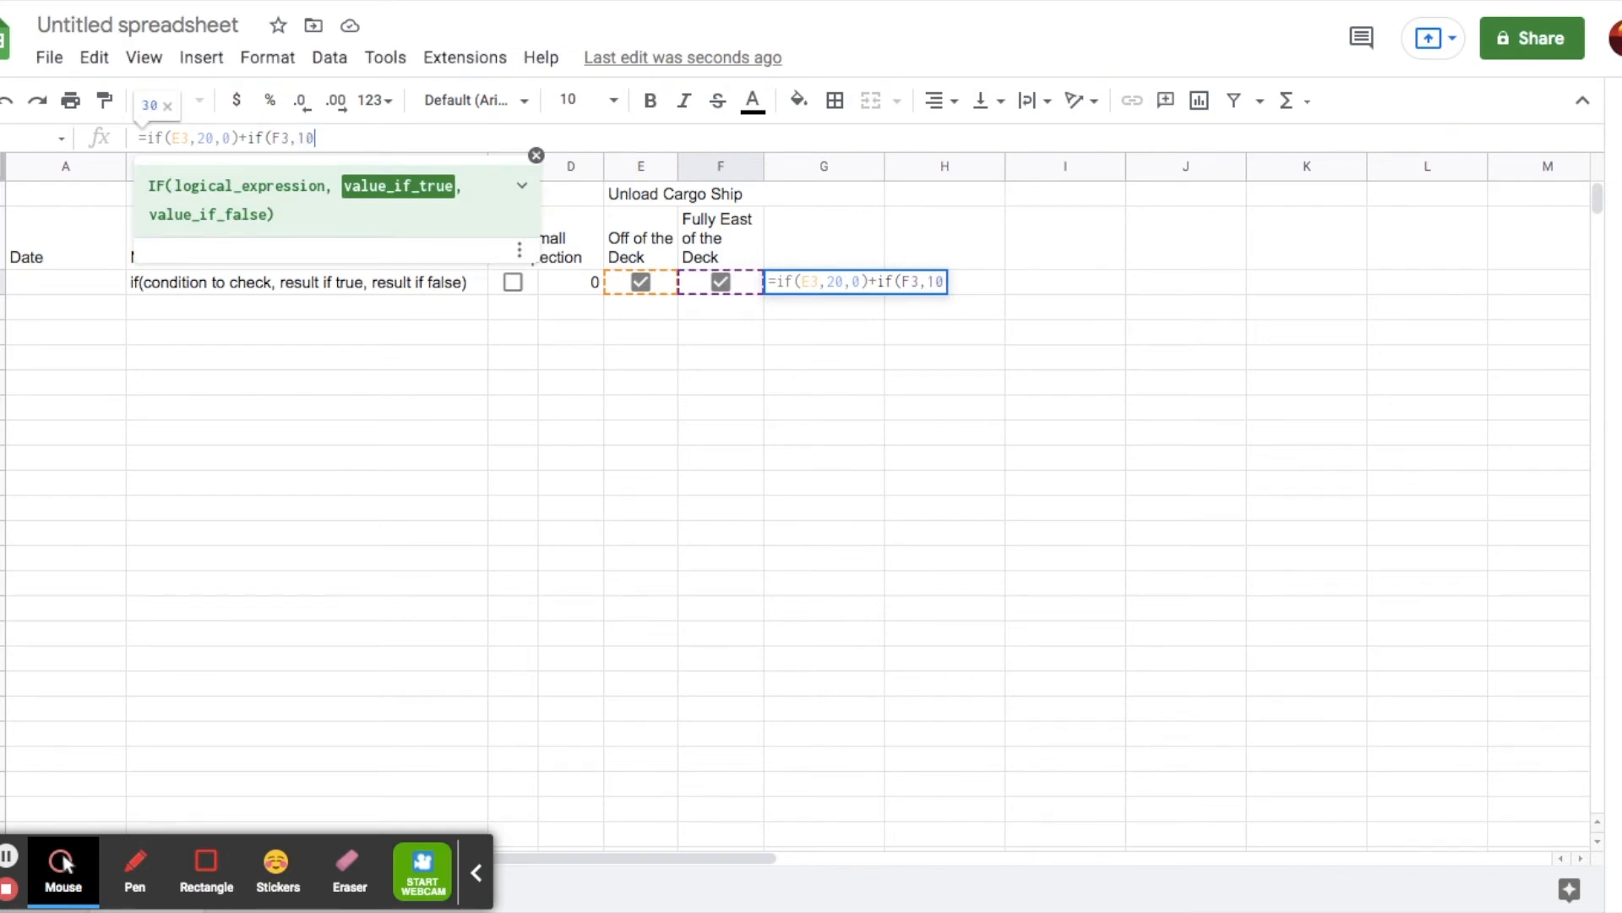
text(,0))
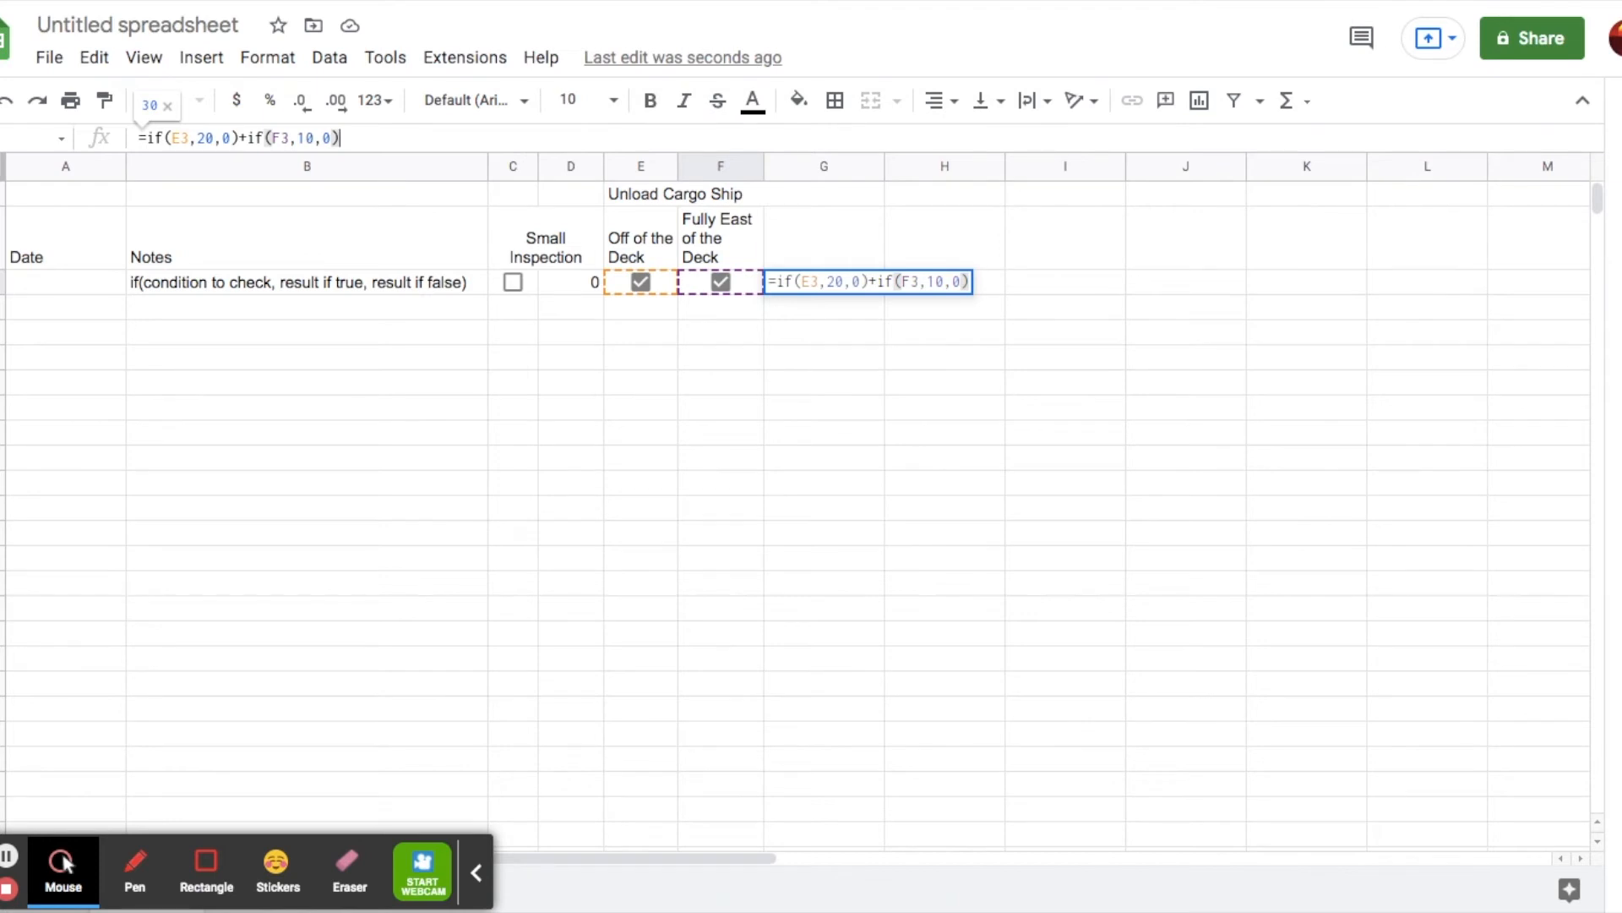
key(Return)
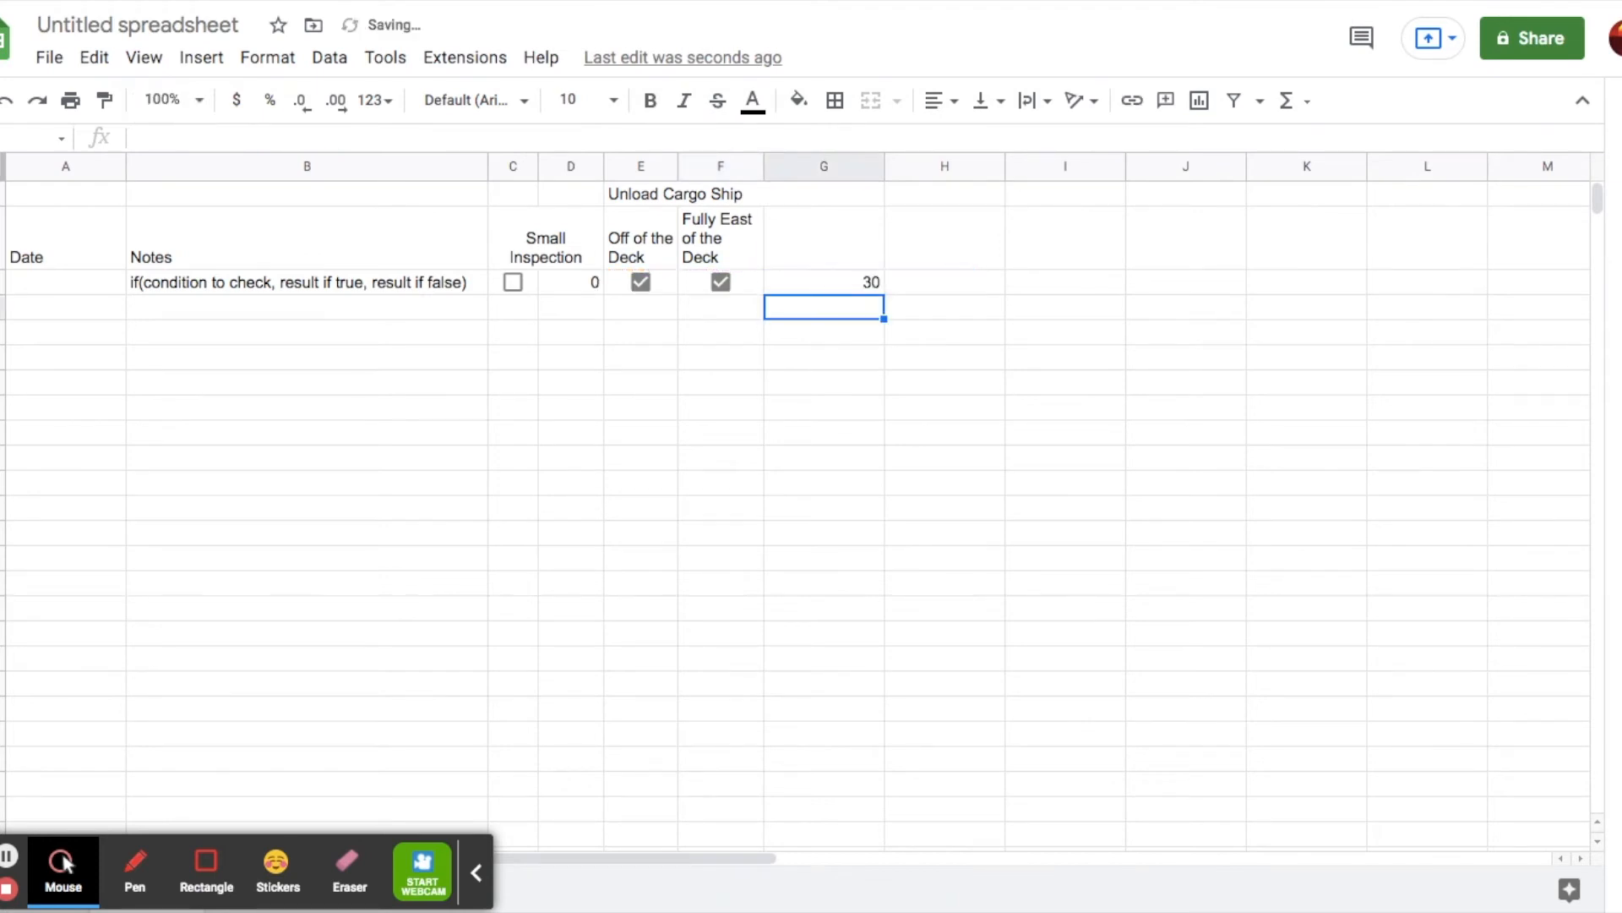
Test the combined score formula by unchecking both Unload Cargo Ship checkboxes and rechecking Off of the Deck
click(643, 284)
click(703, 292)
click(723, 284)
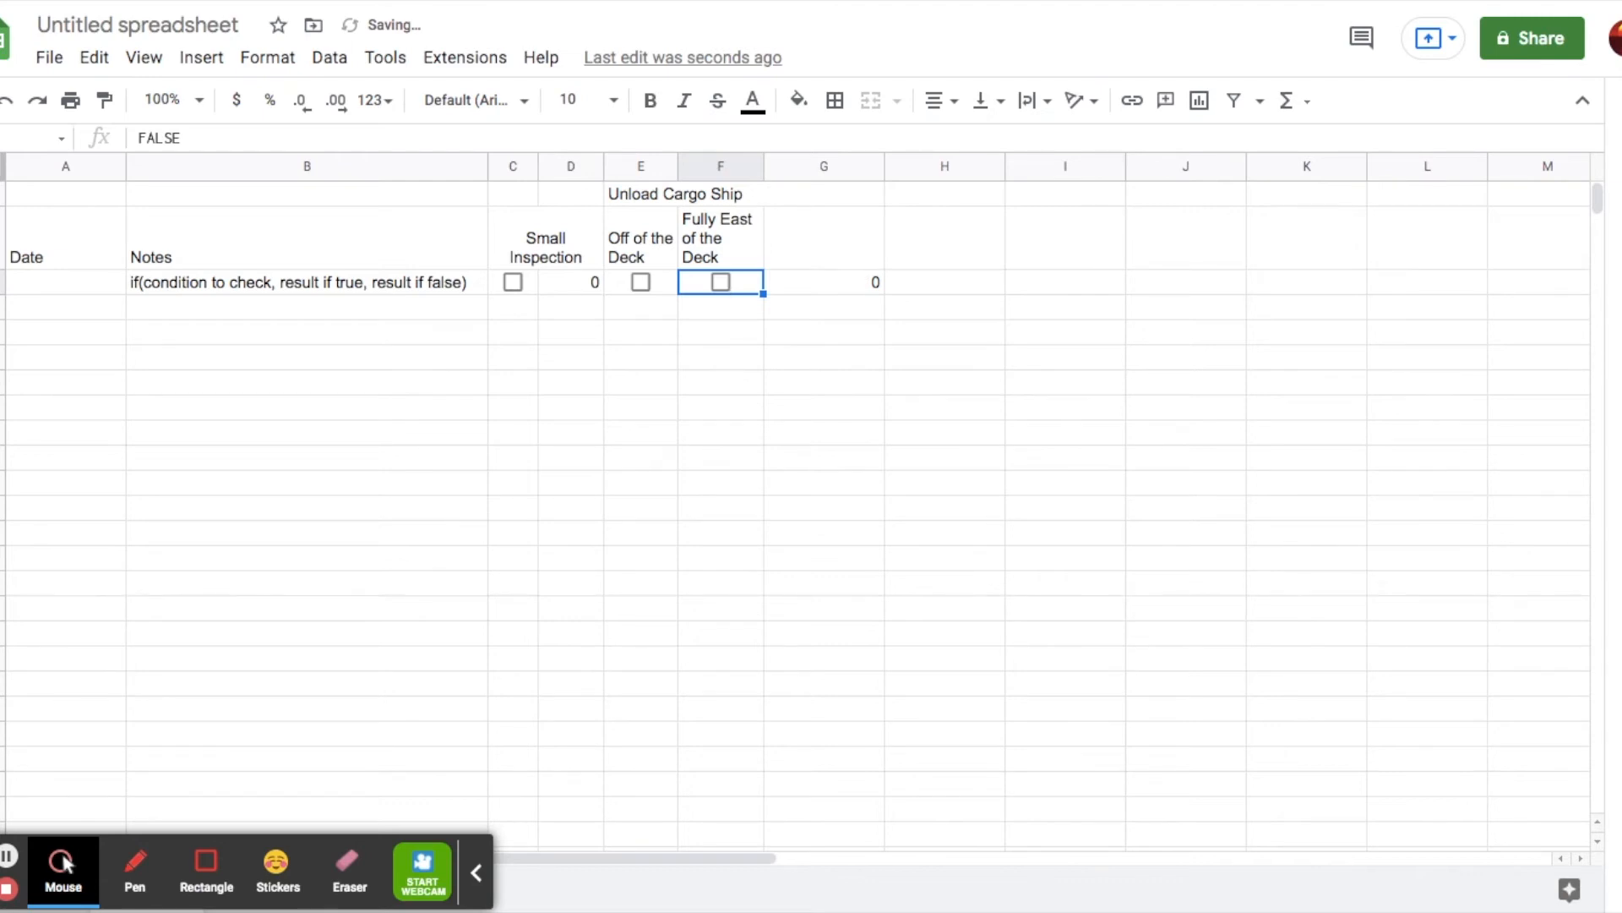
click(641, 287)
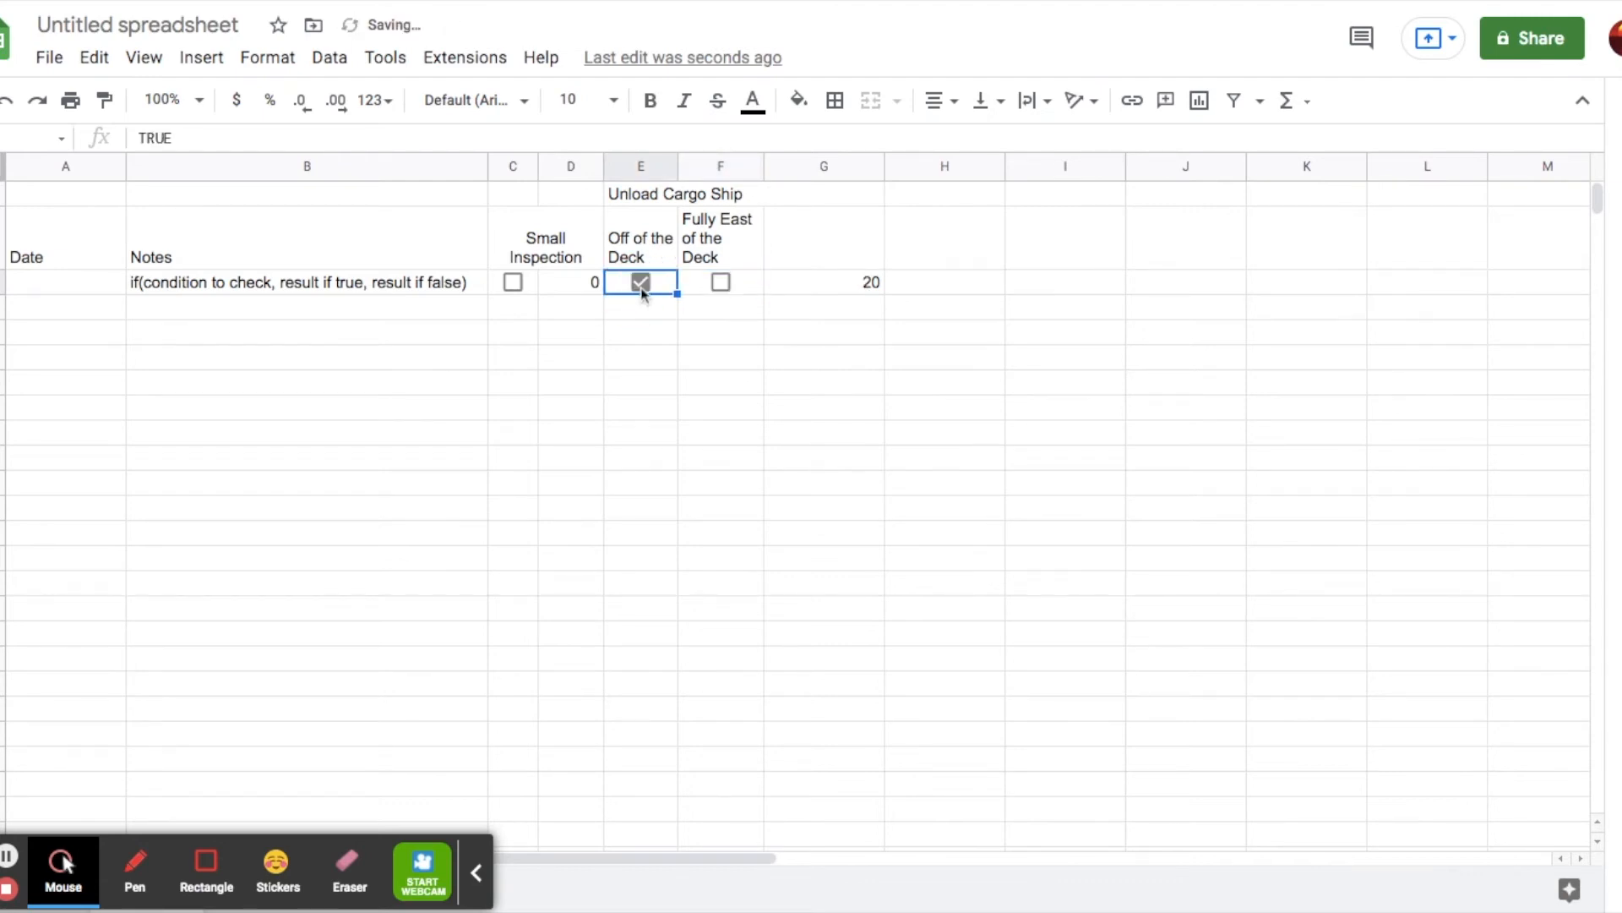
Check Fully East of the Deck in row 3 and narrow column G to fit its score
click(721, 284)
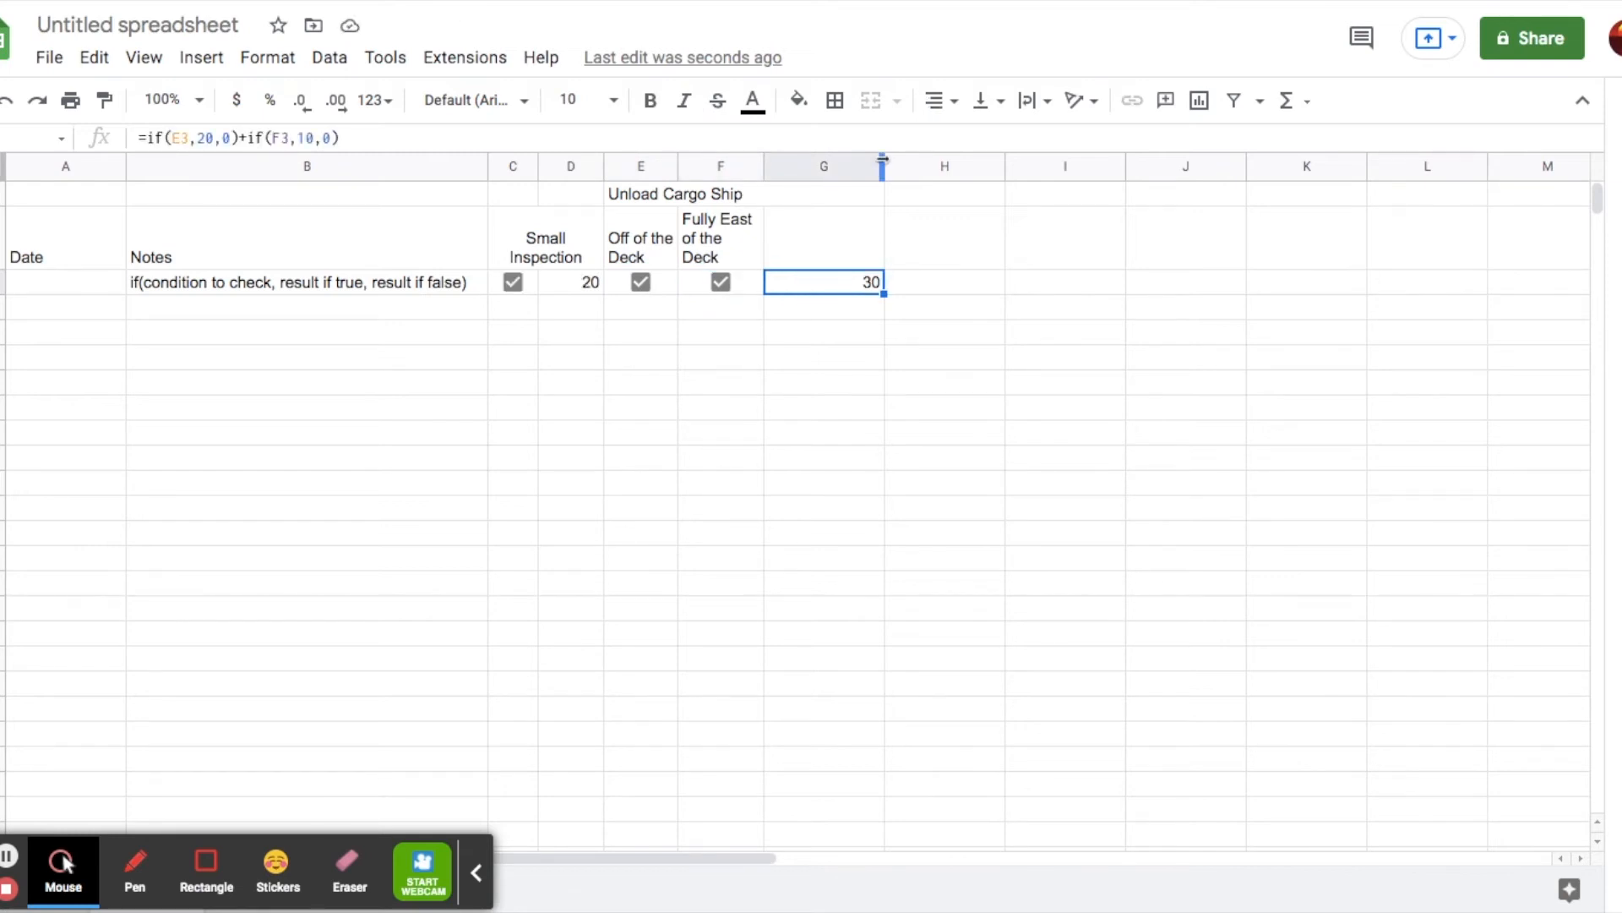
drag(884, 163, 803, 166)
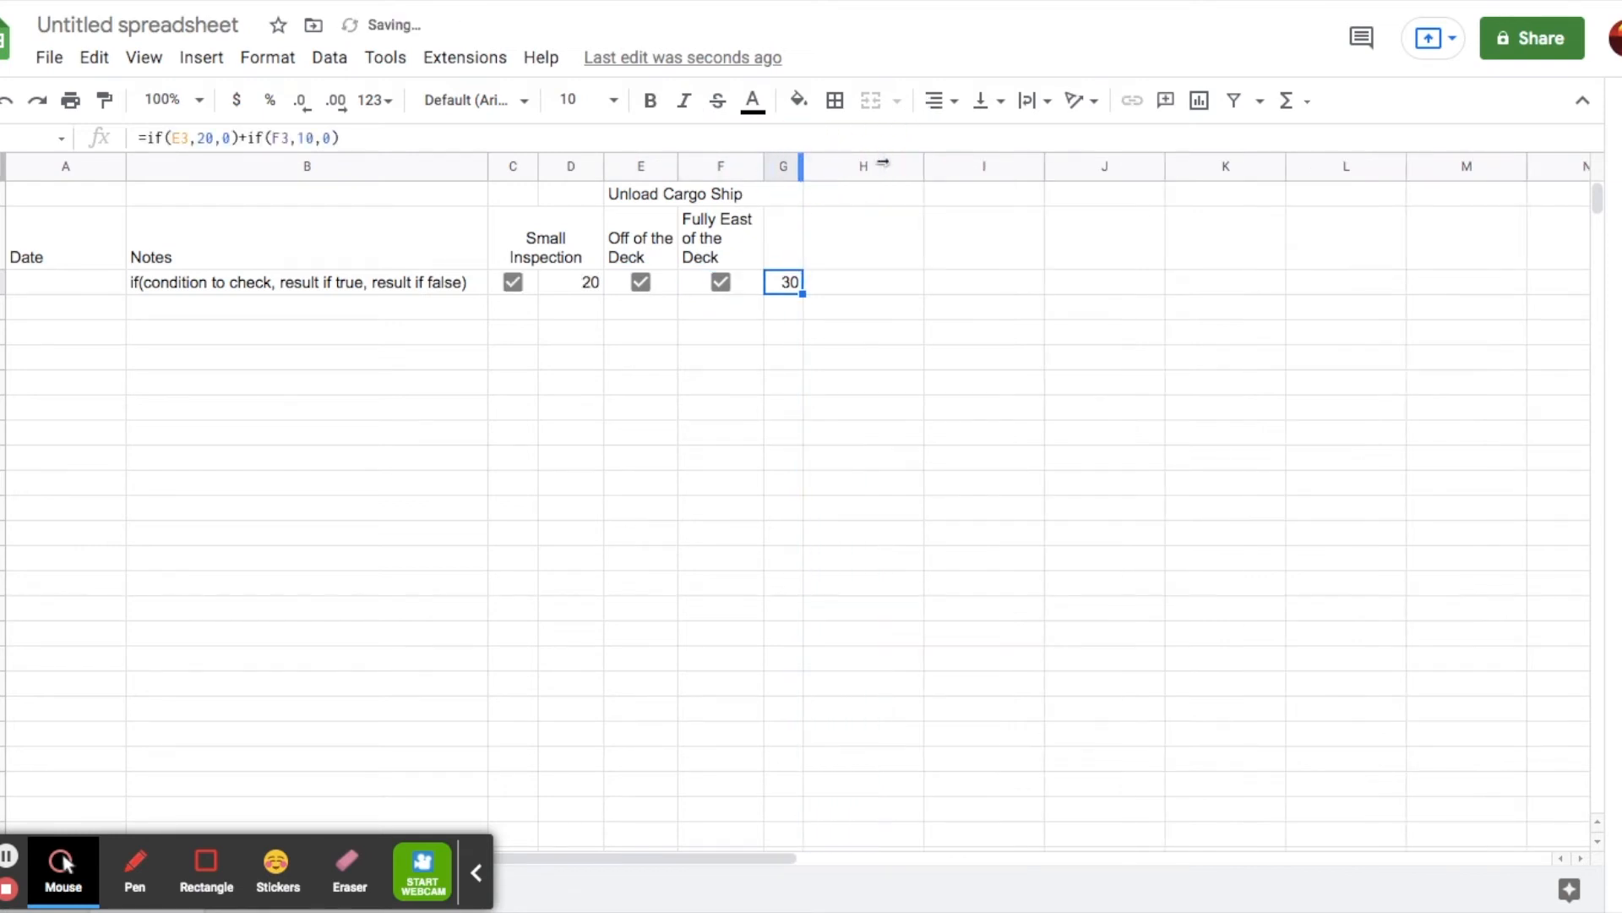
click(582, 297)
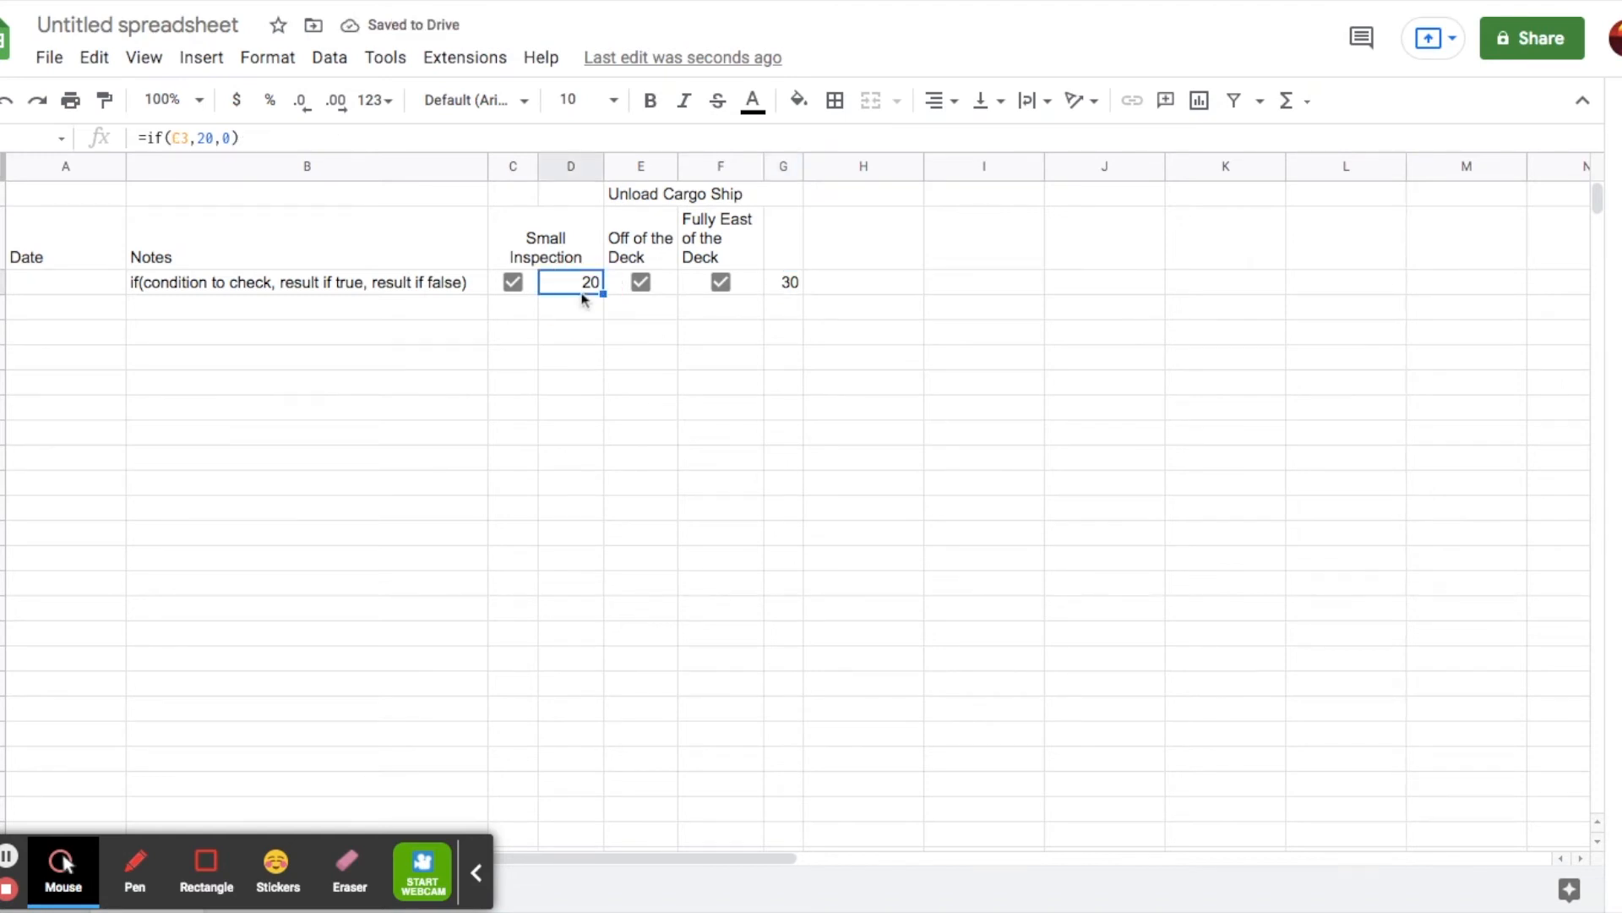
Insert a column directly after Notes with the row 2 header Score and make it narrower
click(240, 169)
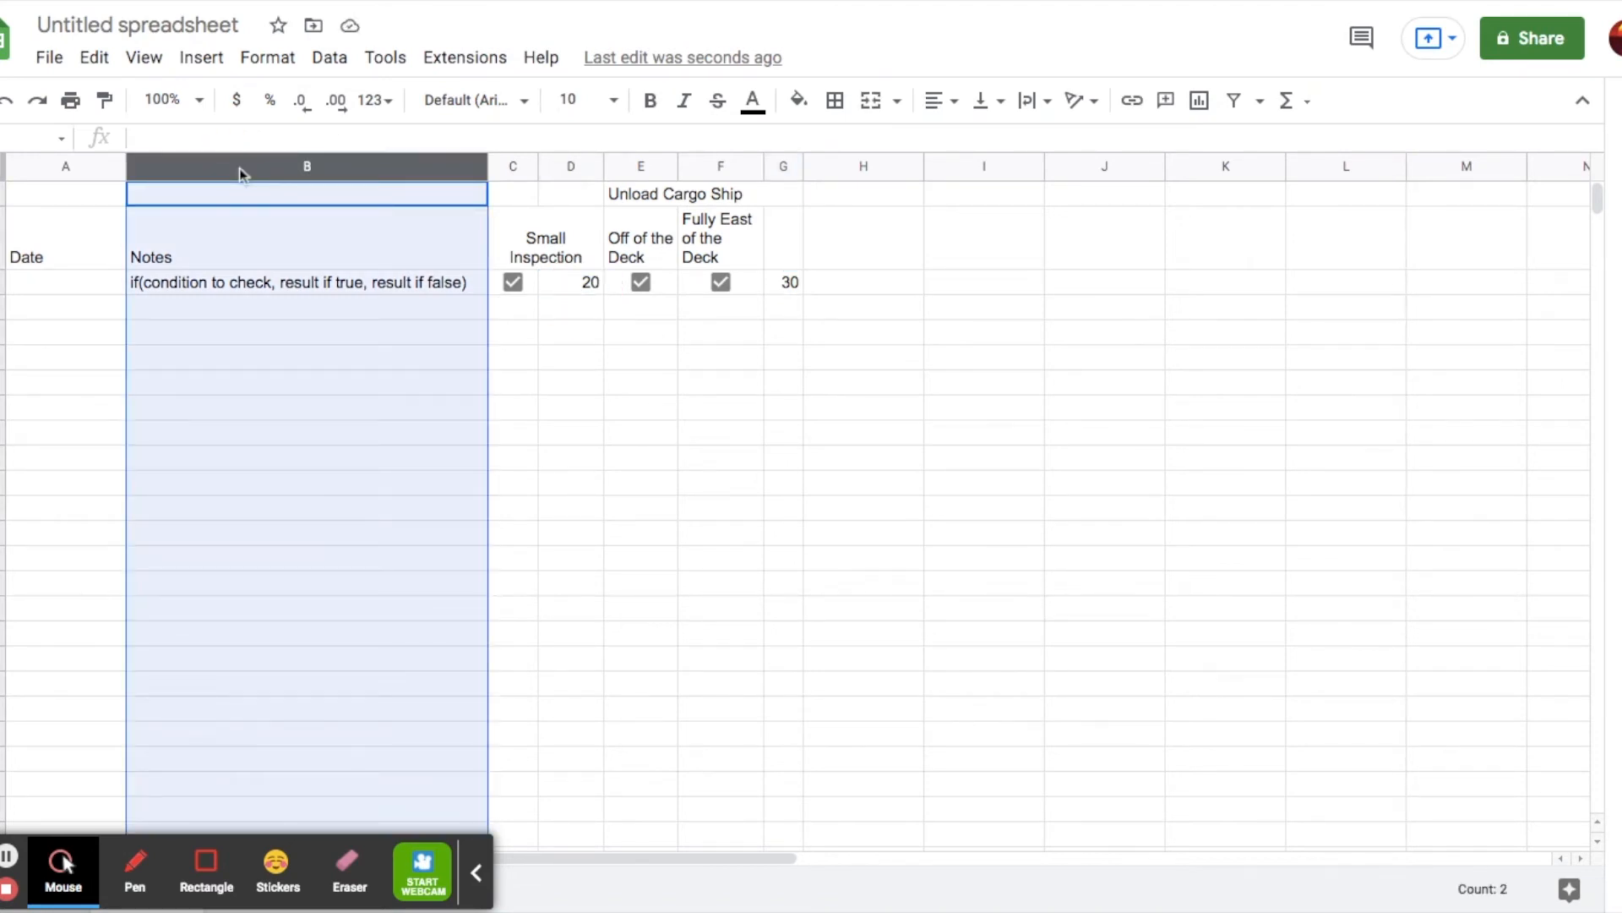
right_click(260, 350)
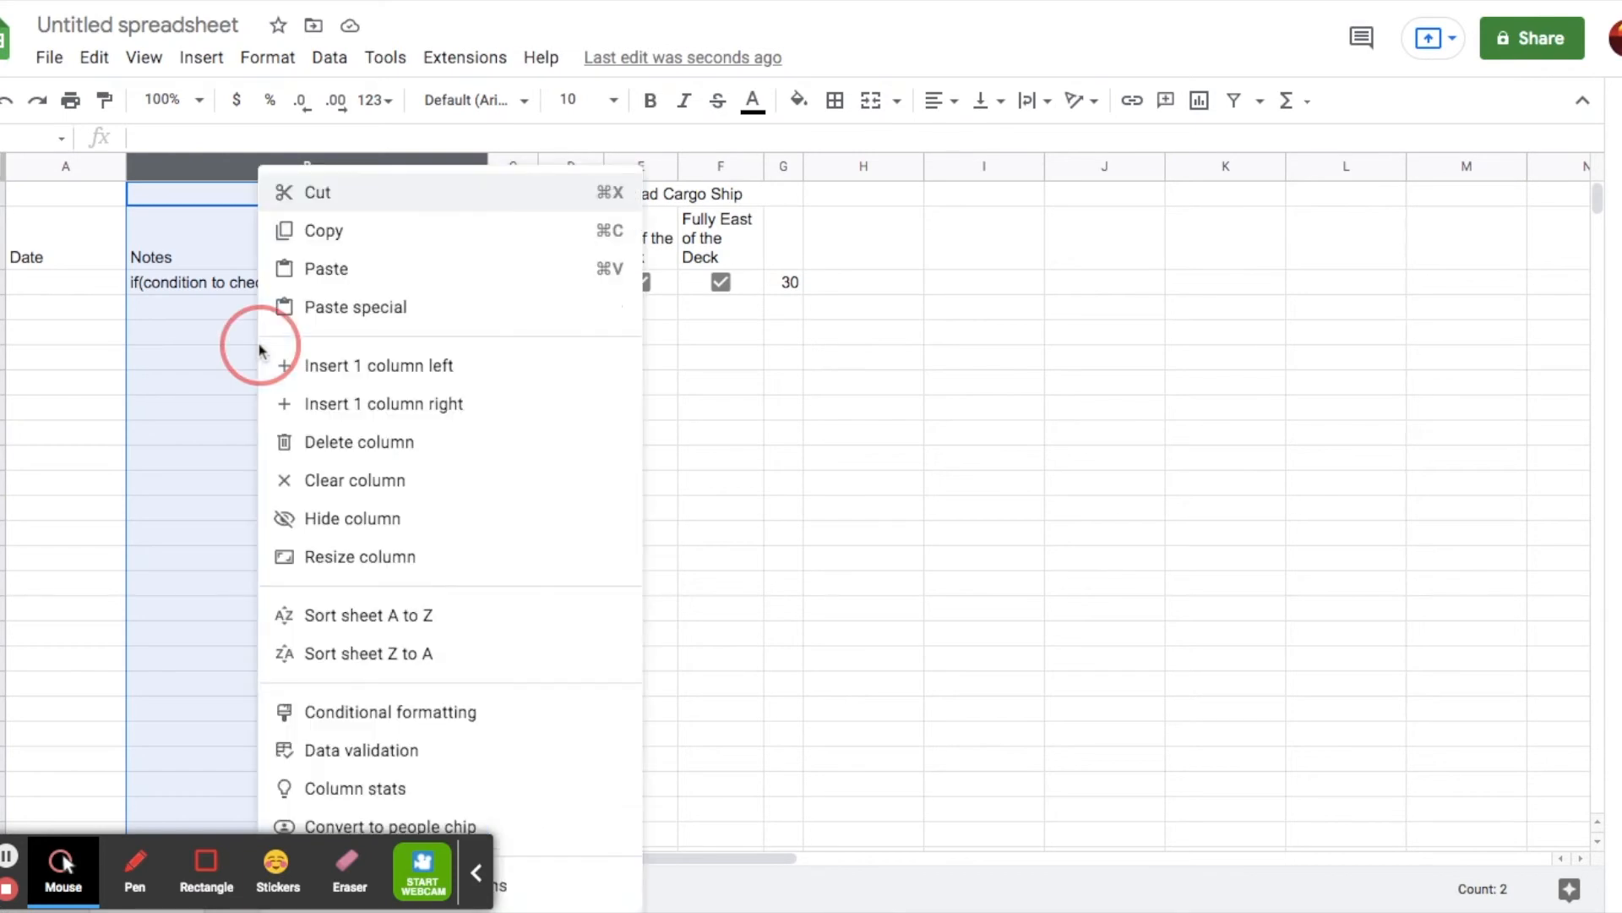
click(477, 406)
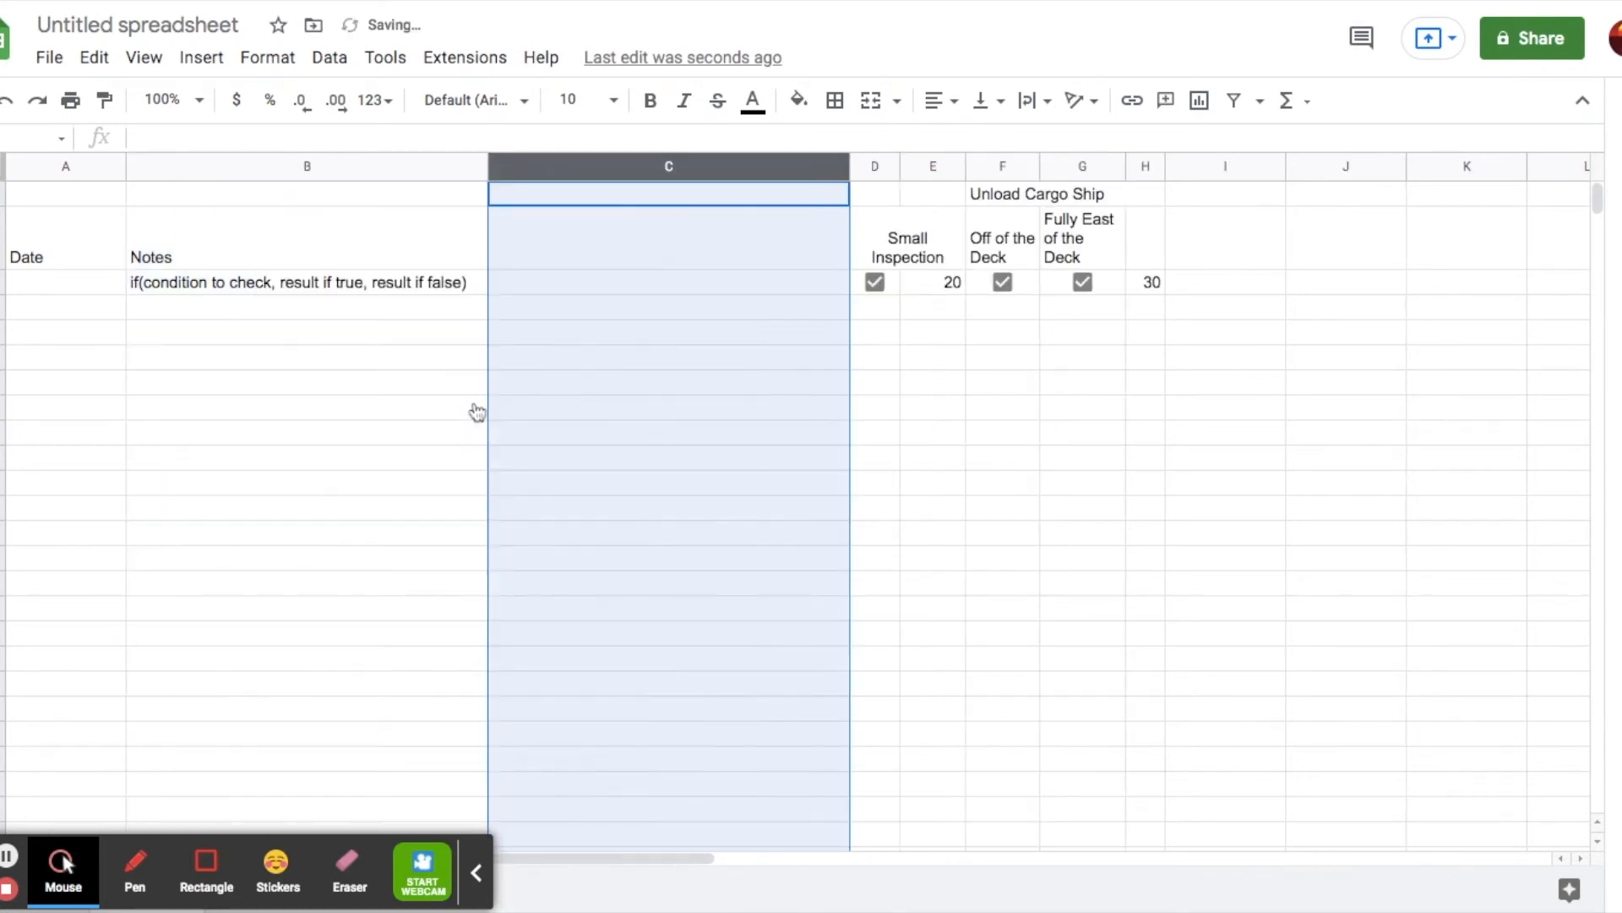
click(520, 240)
text(Score)
click(735, 401)
drag(849, 165, 660, 166)
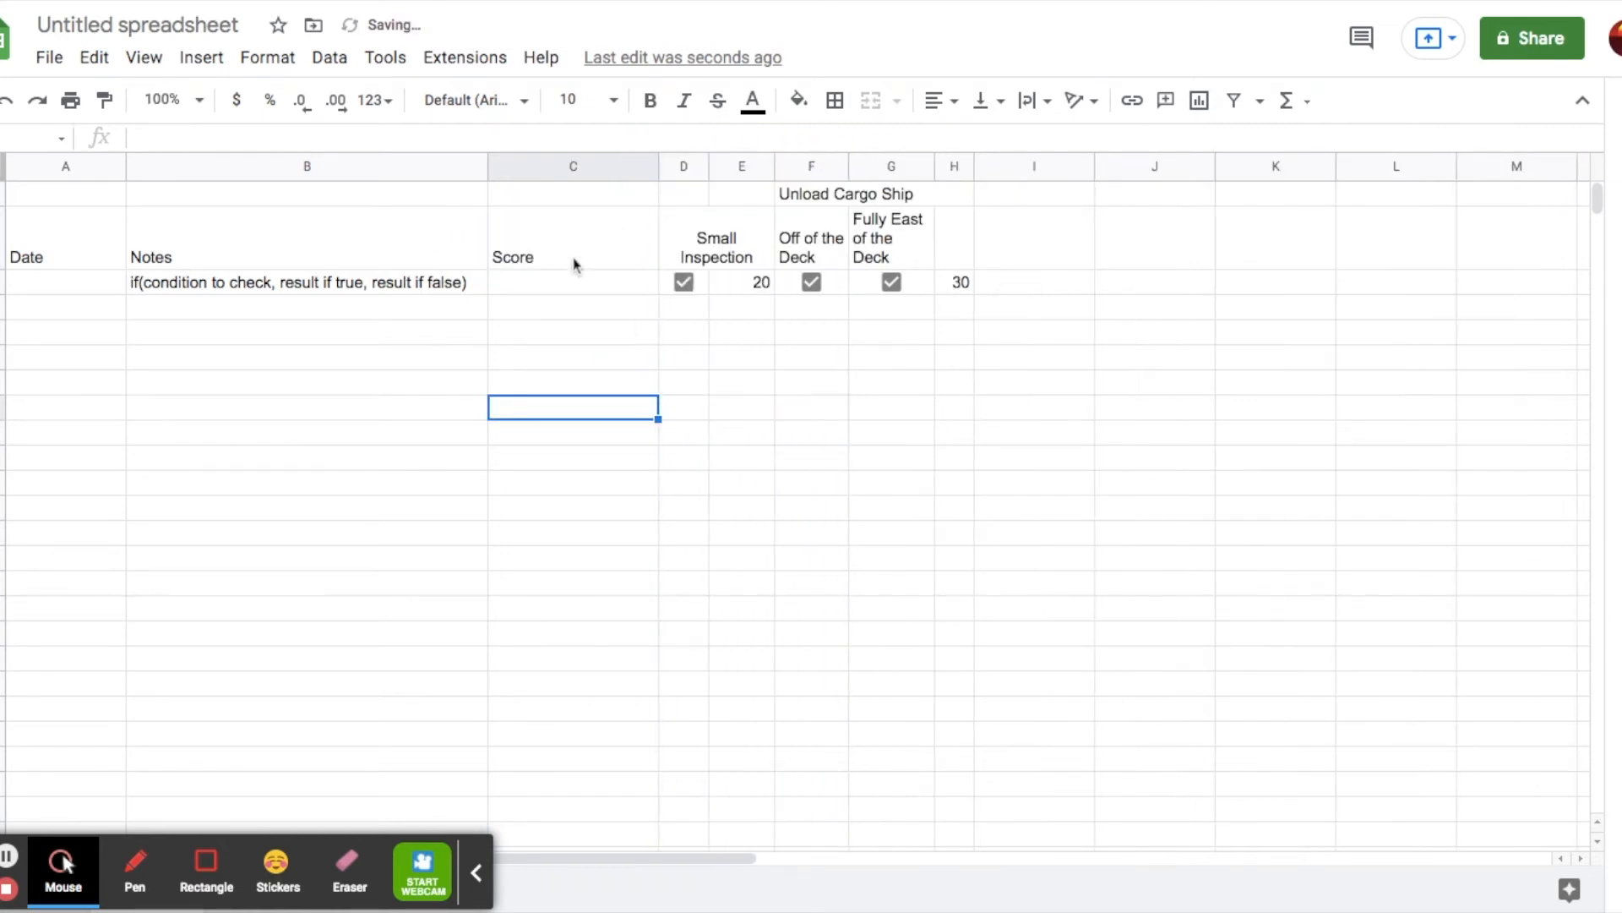
Enter the total formula =E3+H3 in C3 under Score and narrow column C further
click(531, 287)
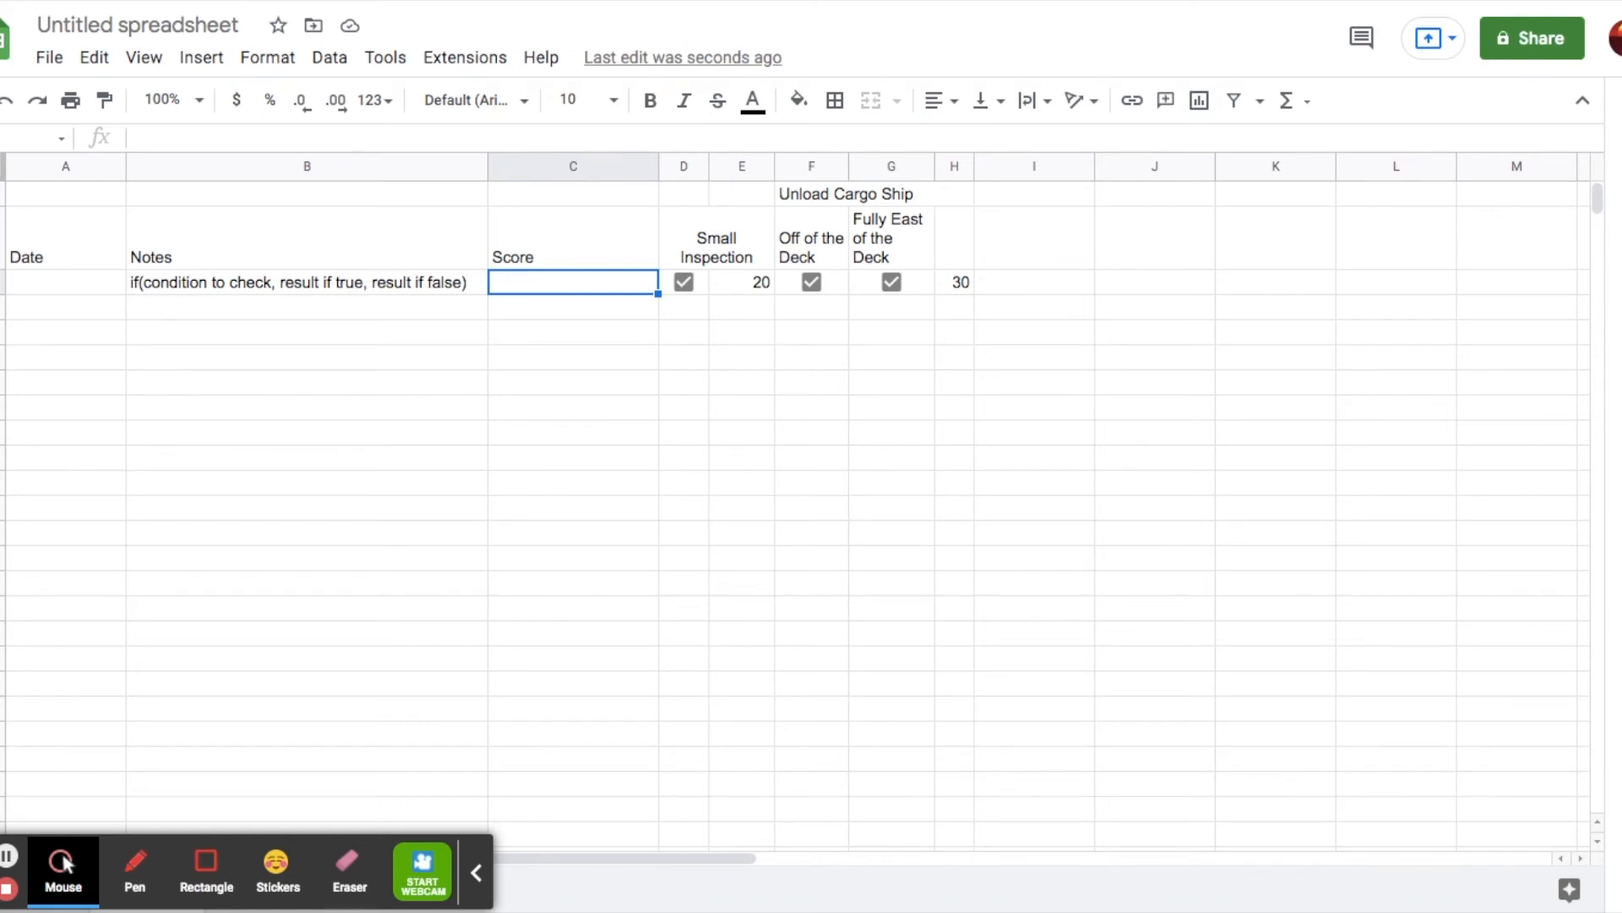
text(=)
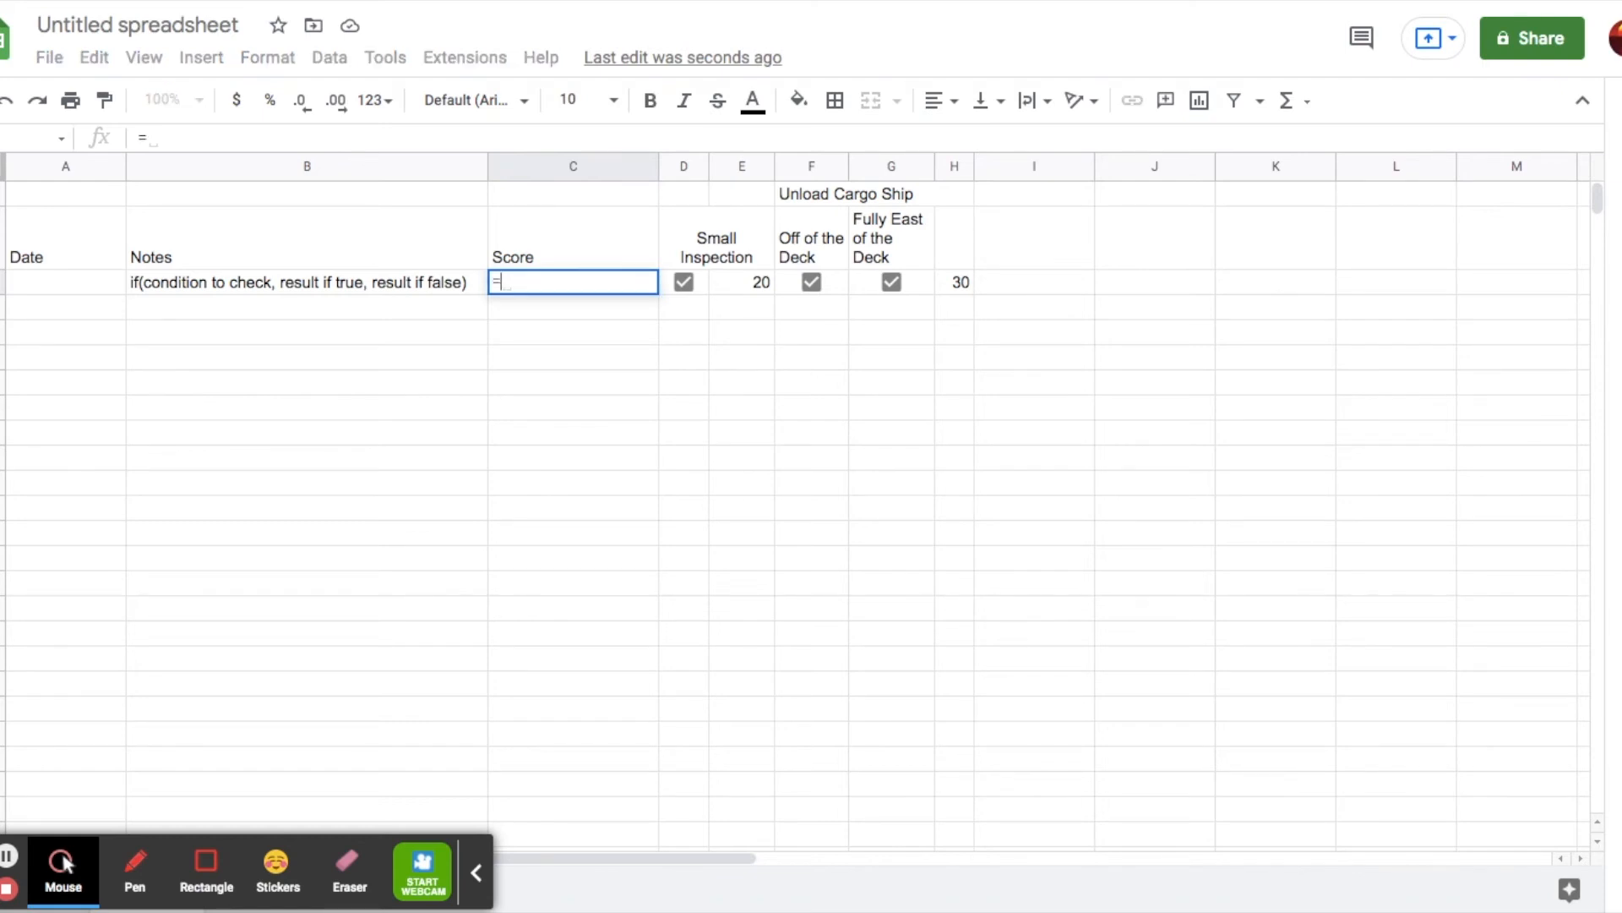
click(750, 286)
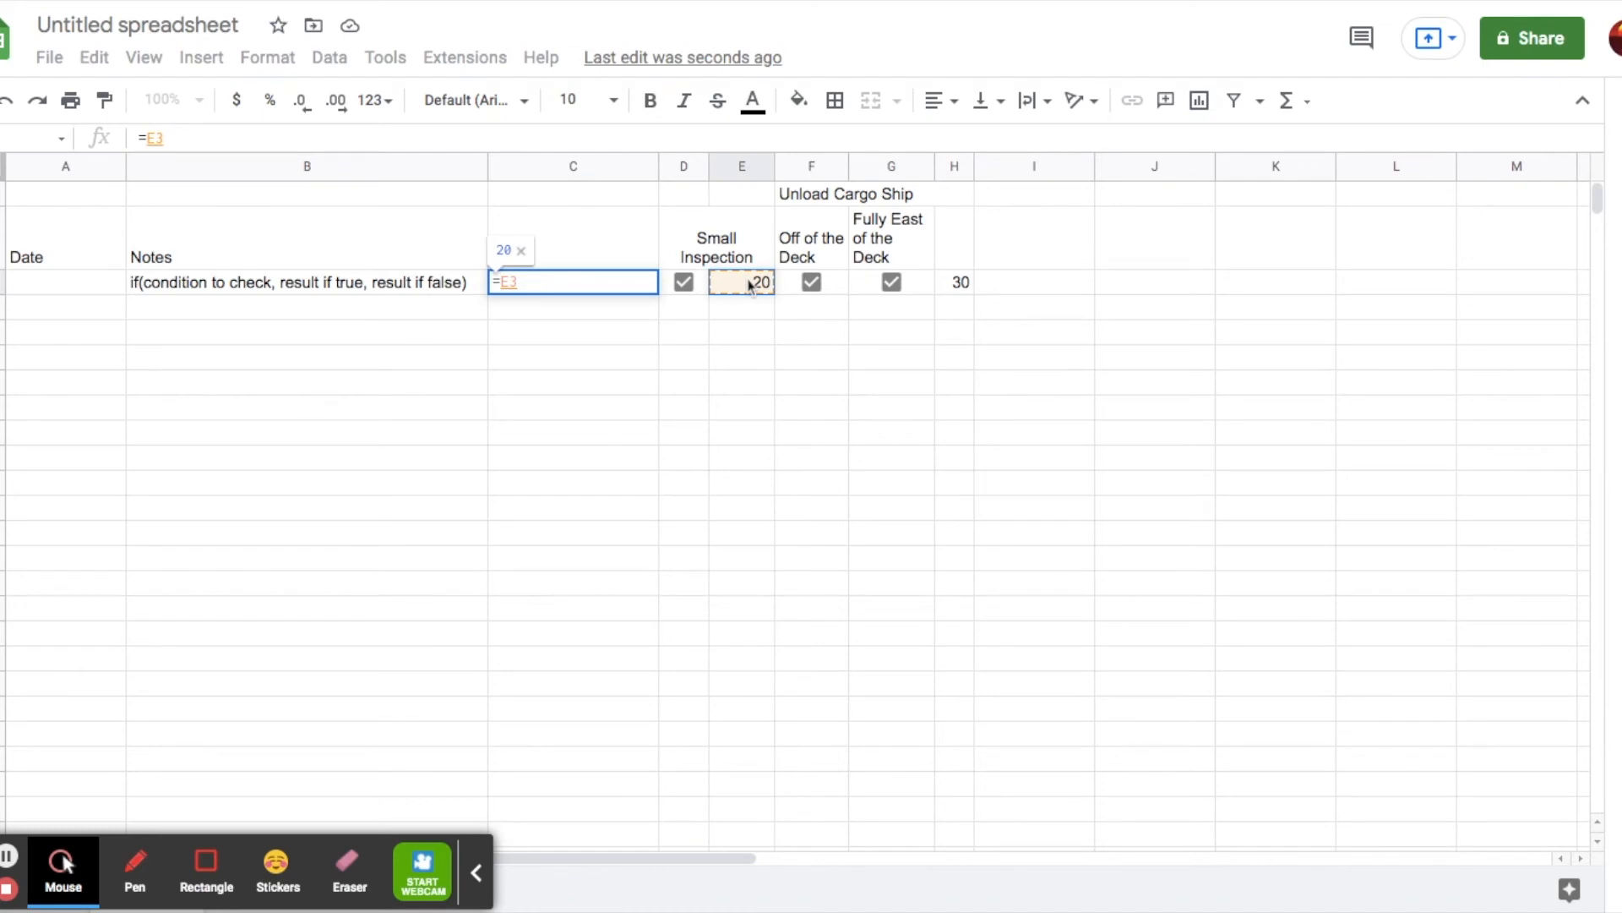
text(+)
click(960, 291)
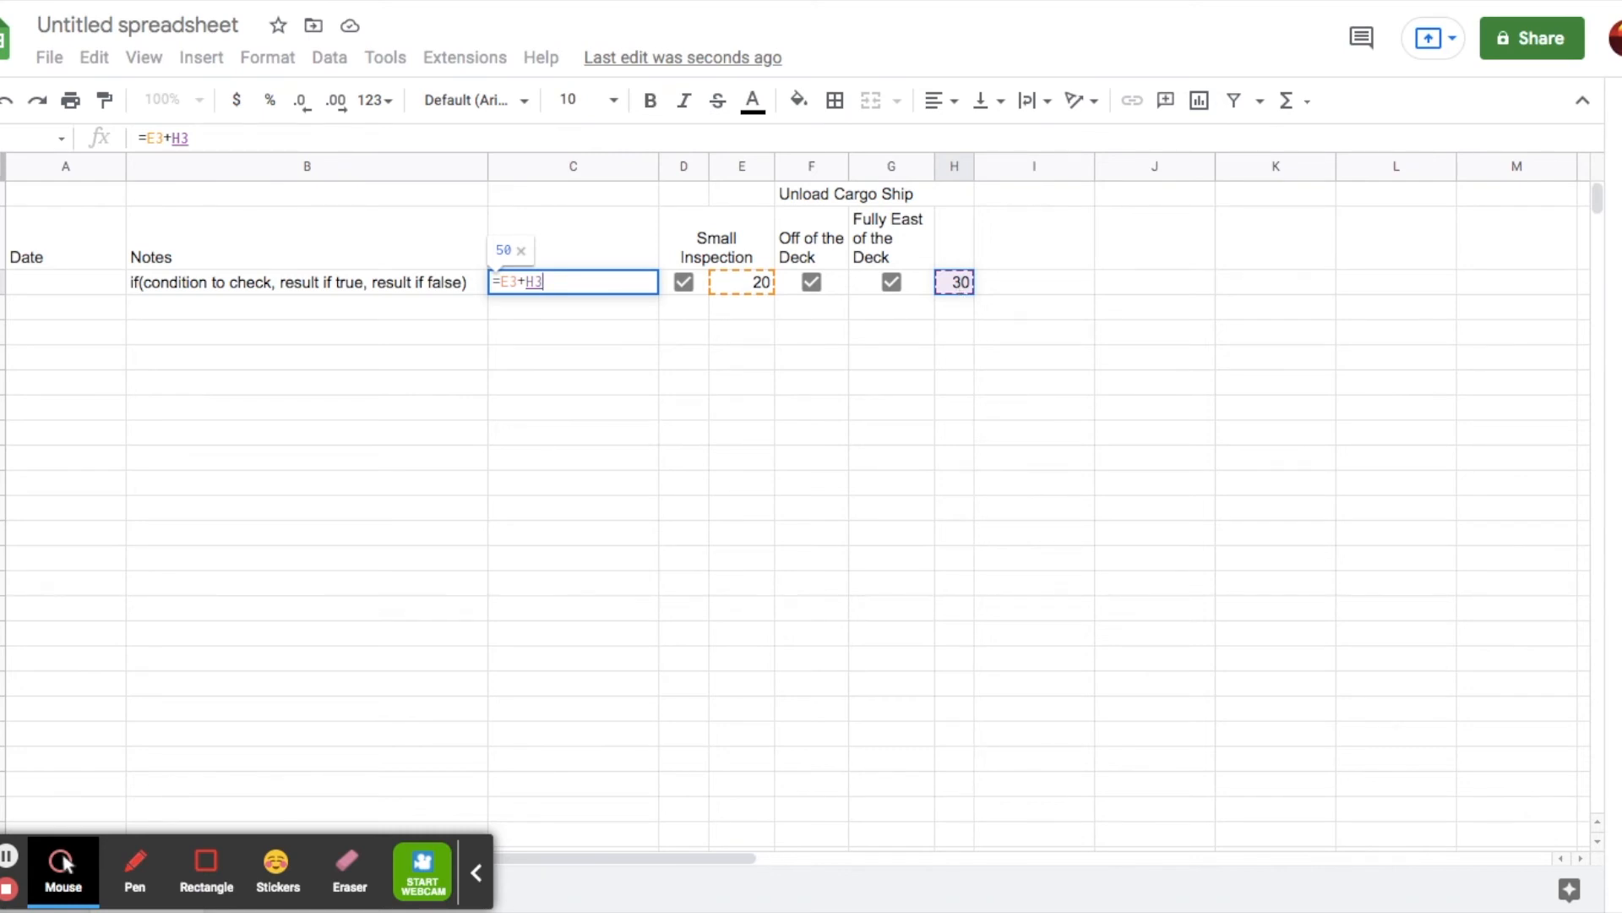
key(Return)
drag(656, 166, 608, 166)
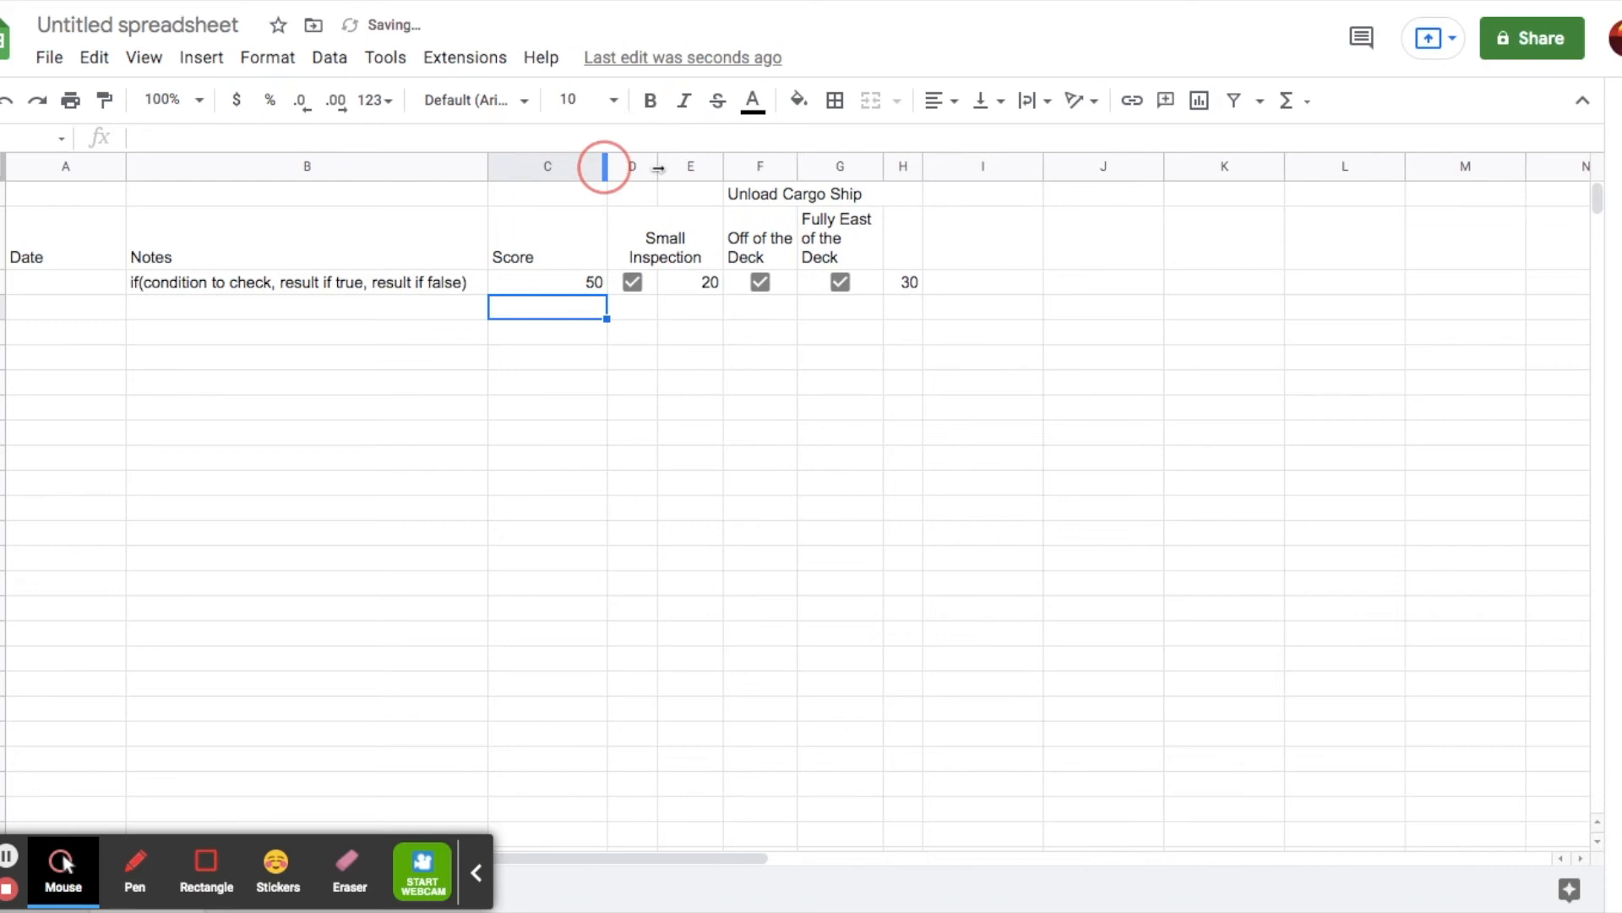
Test the total score by toggling the Small Inspection, Off of the Deck and Fully East of the Deck checkboxes off and on
click(630, 284)
click(630, 284)
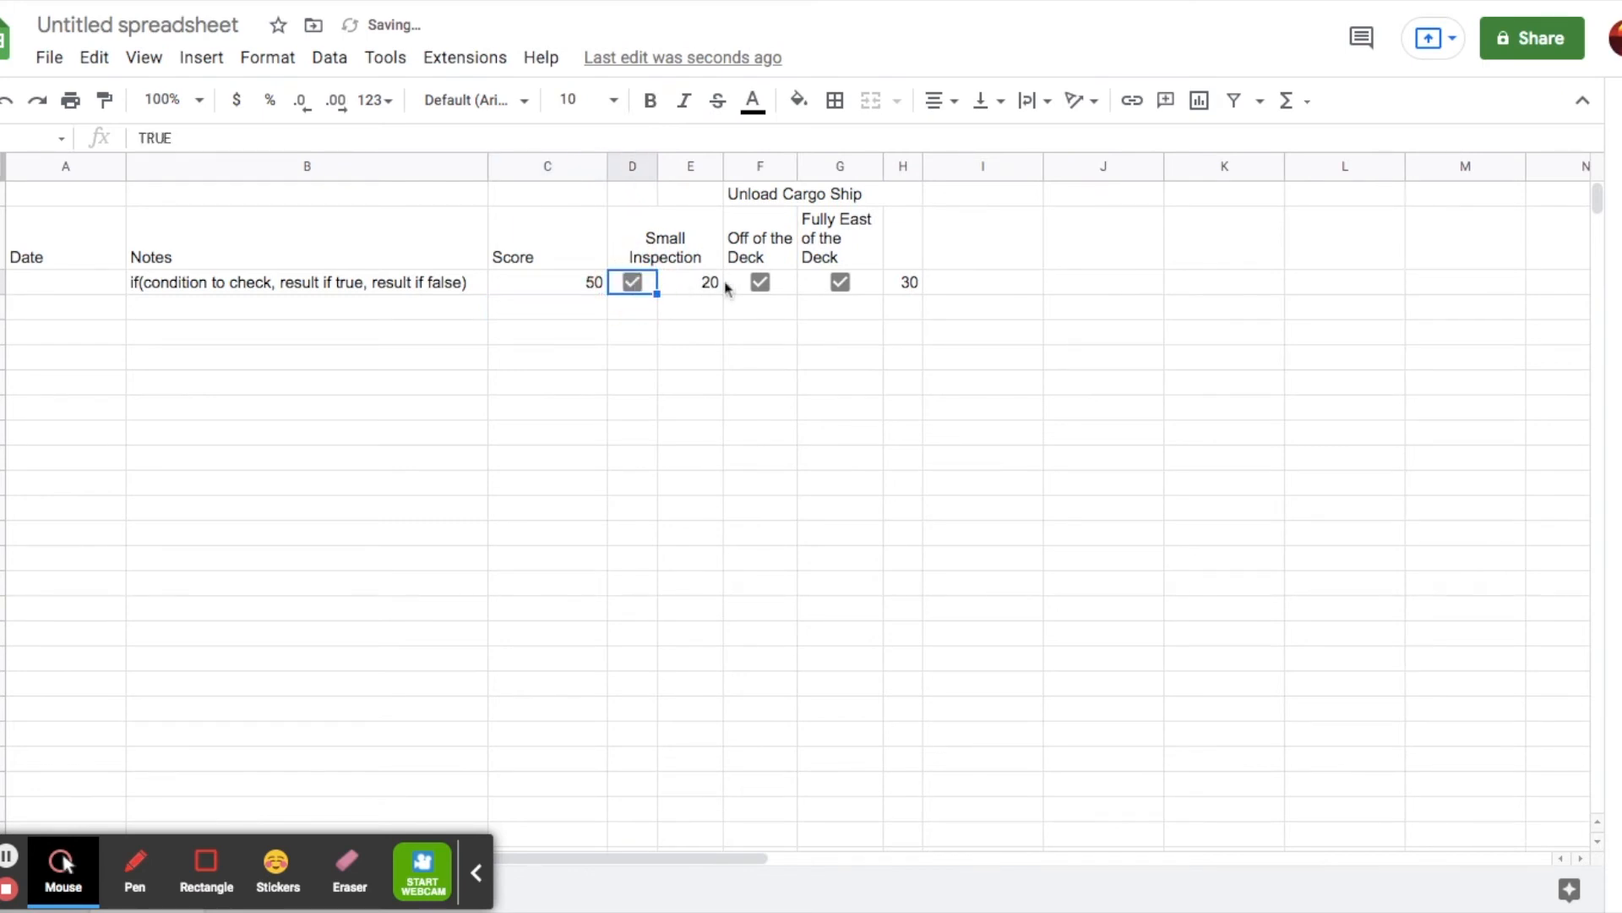
click(761, 284)
click(761, 285)
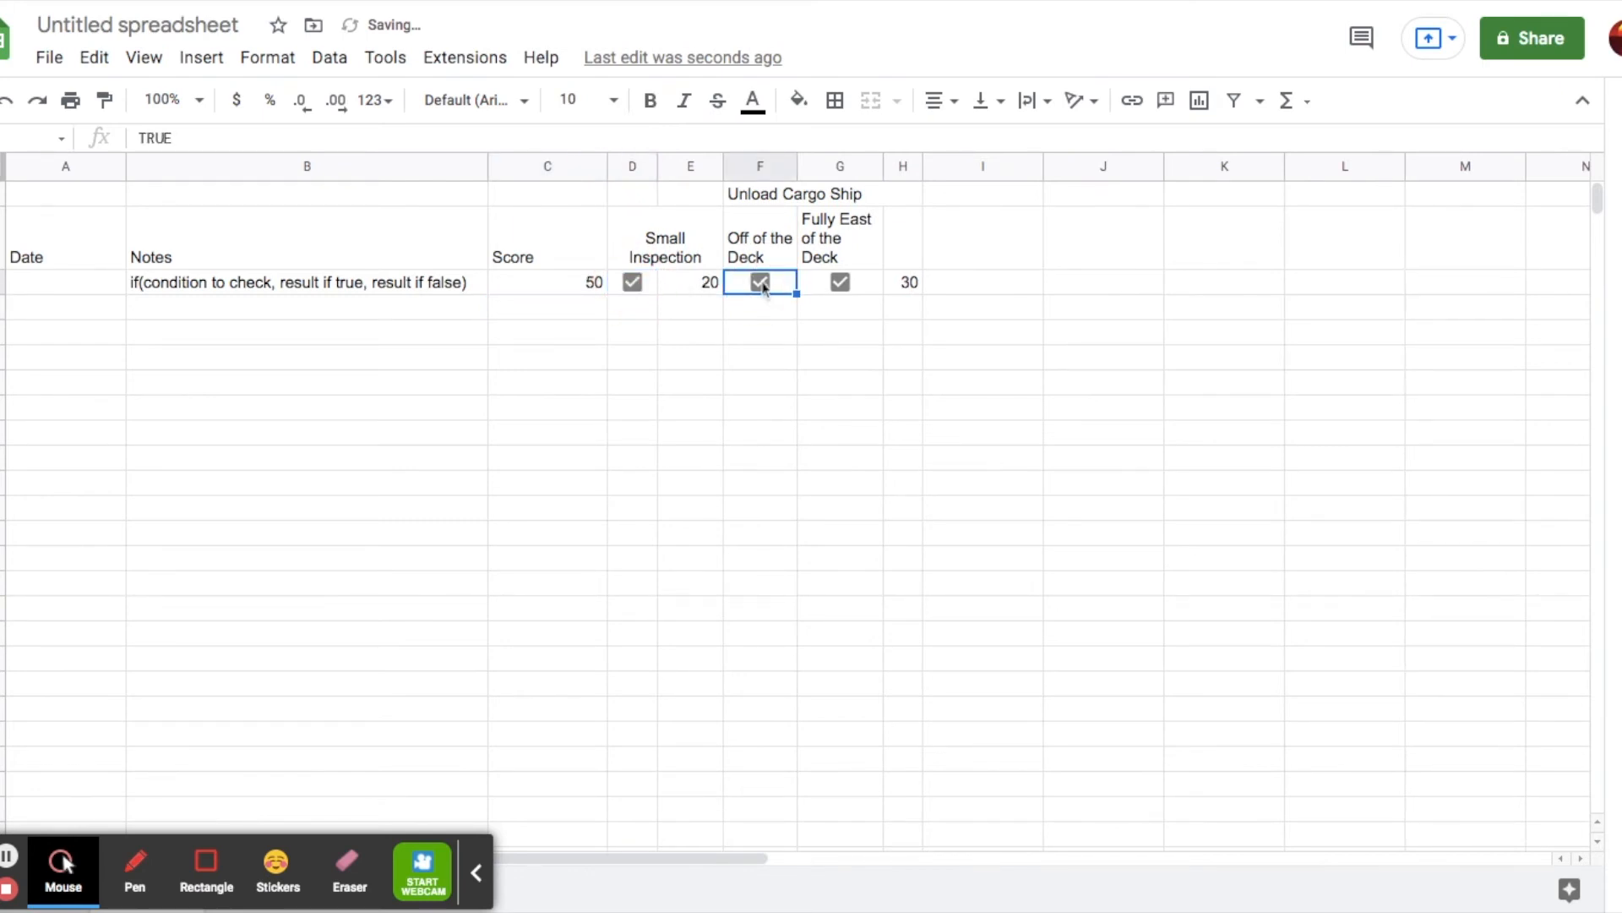
click(840, 284)
click(840, 284)
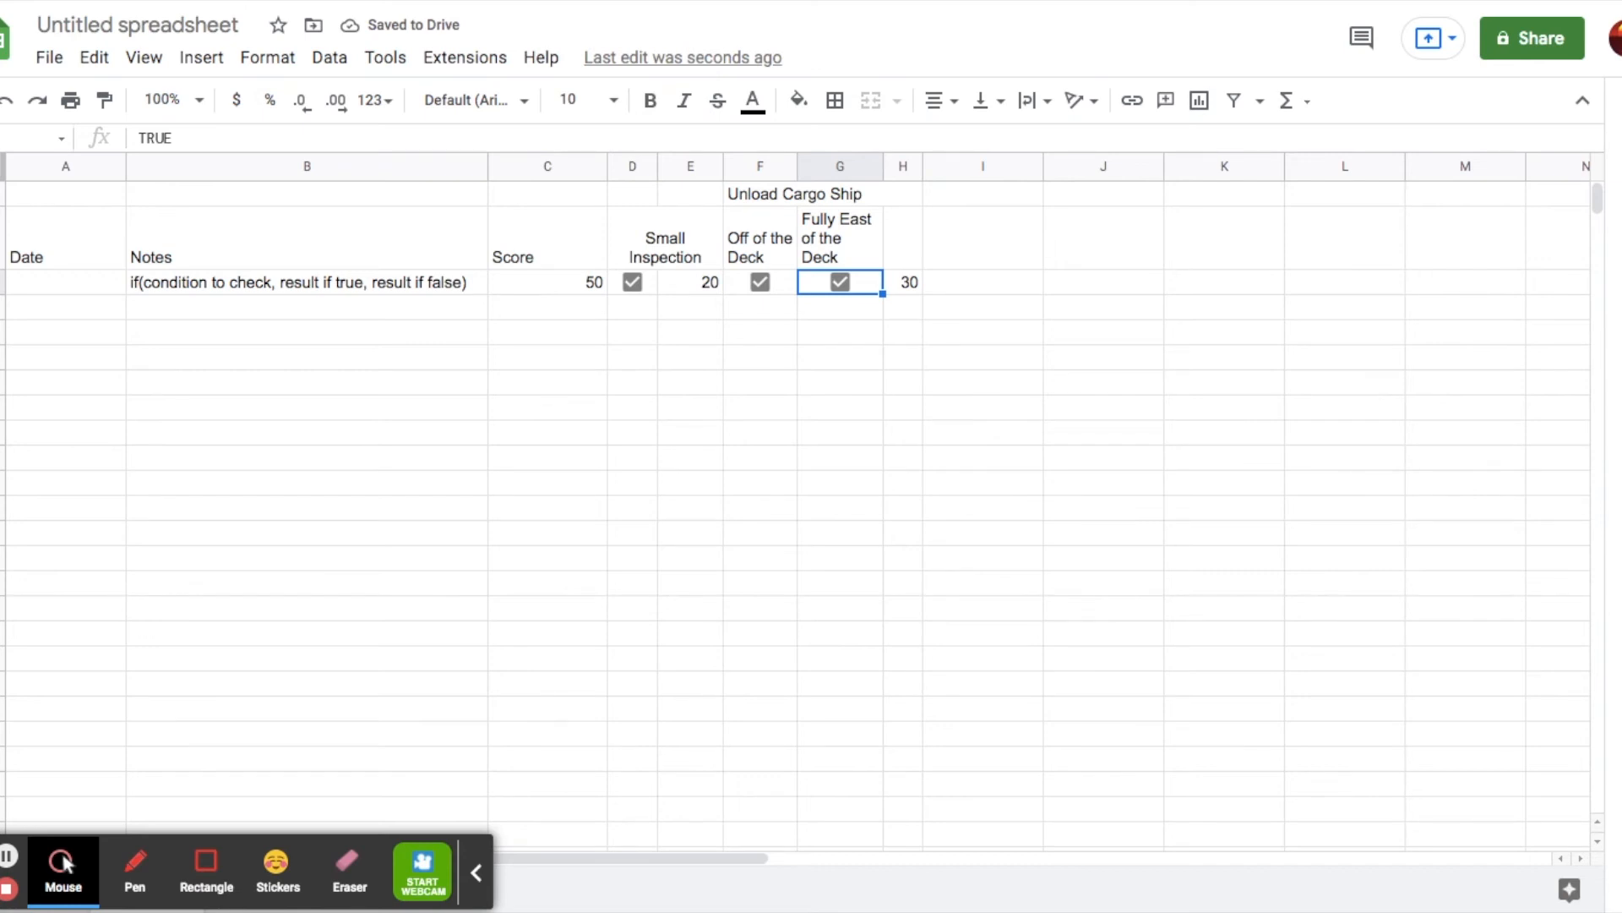
Add a conditional format rule to columns D through G that applies the default green fill when a cell is equal to true
shift+click(640, 169)
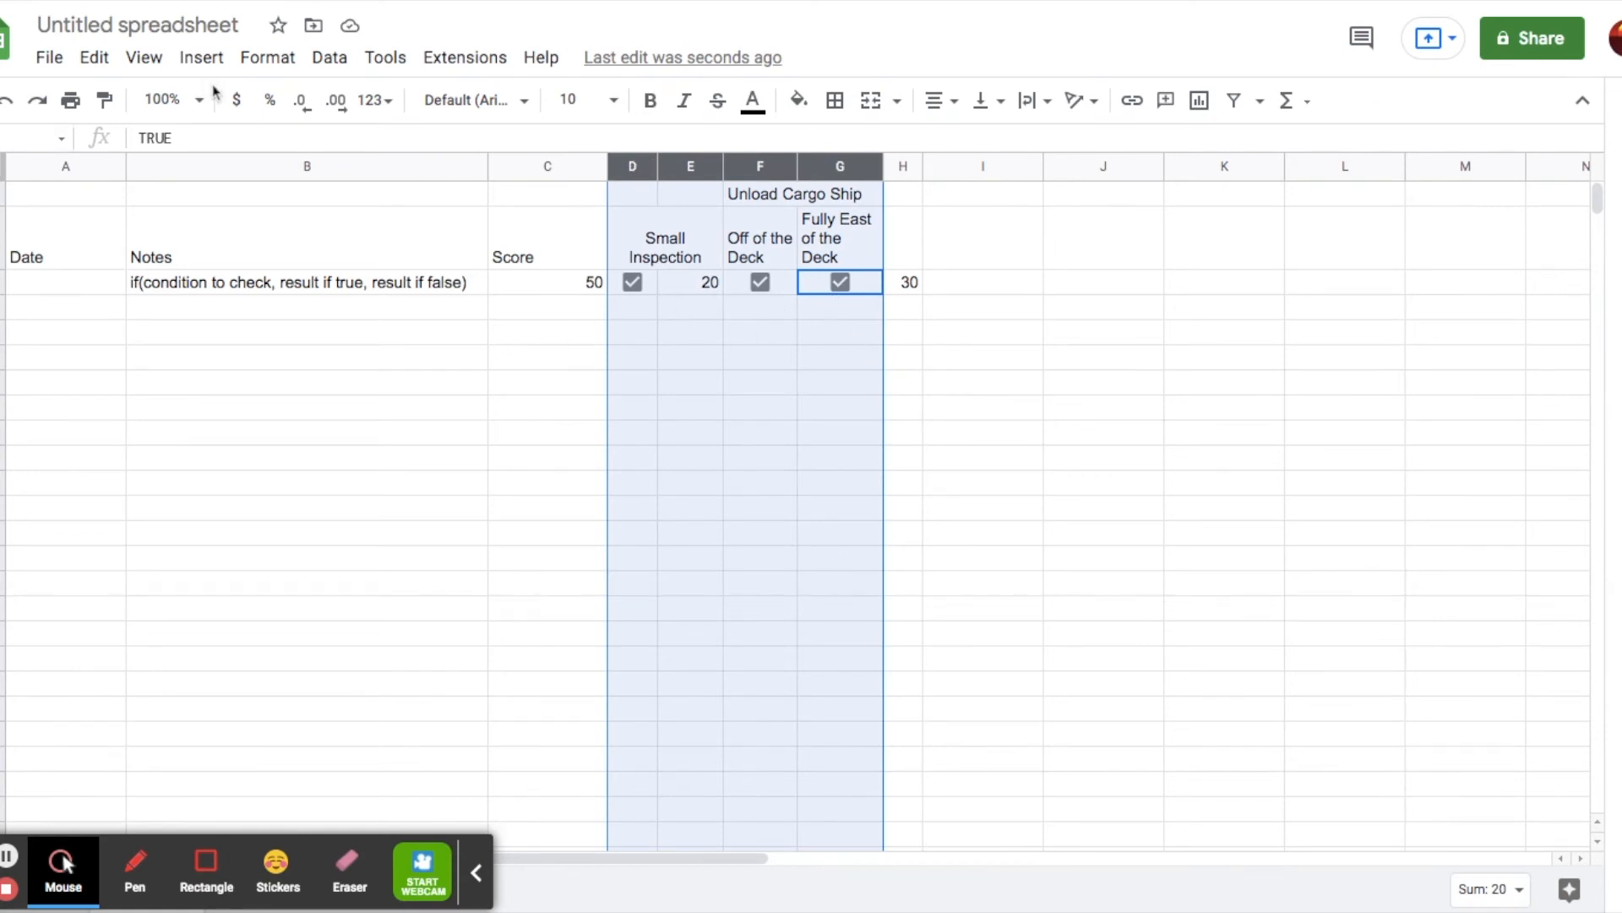
click(267, 66)
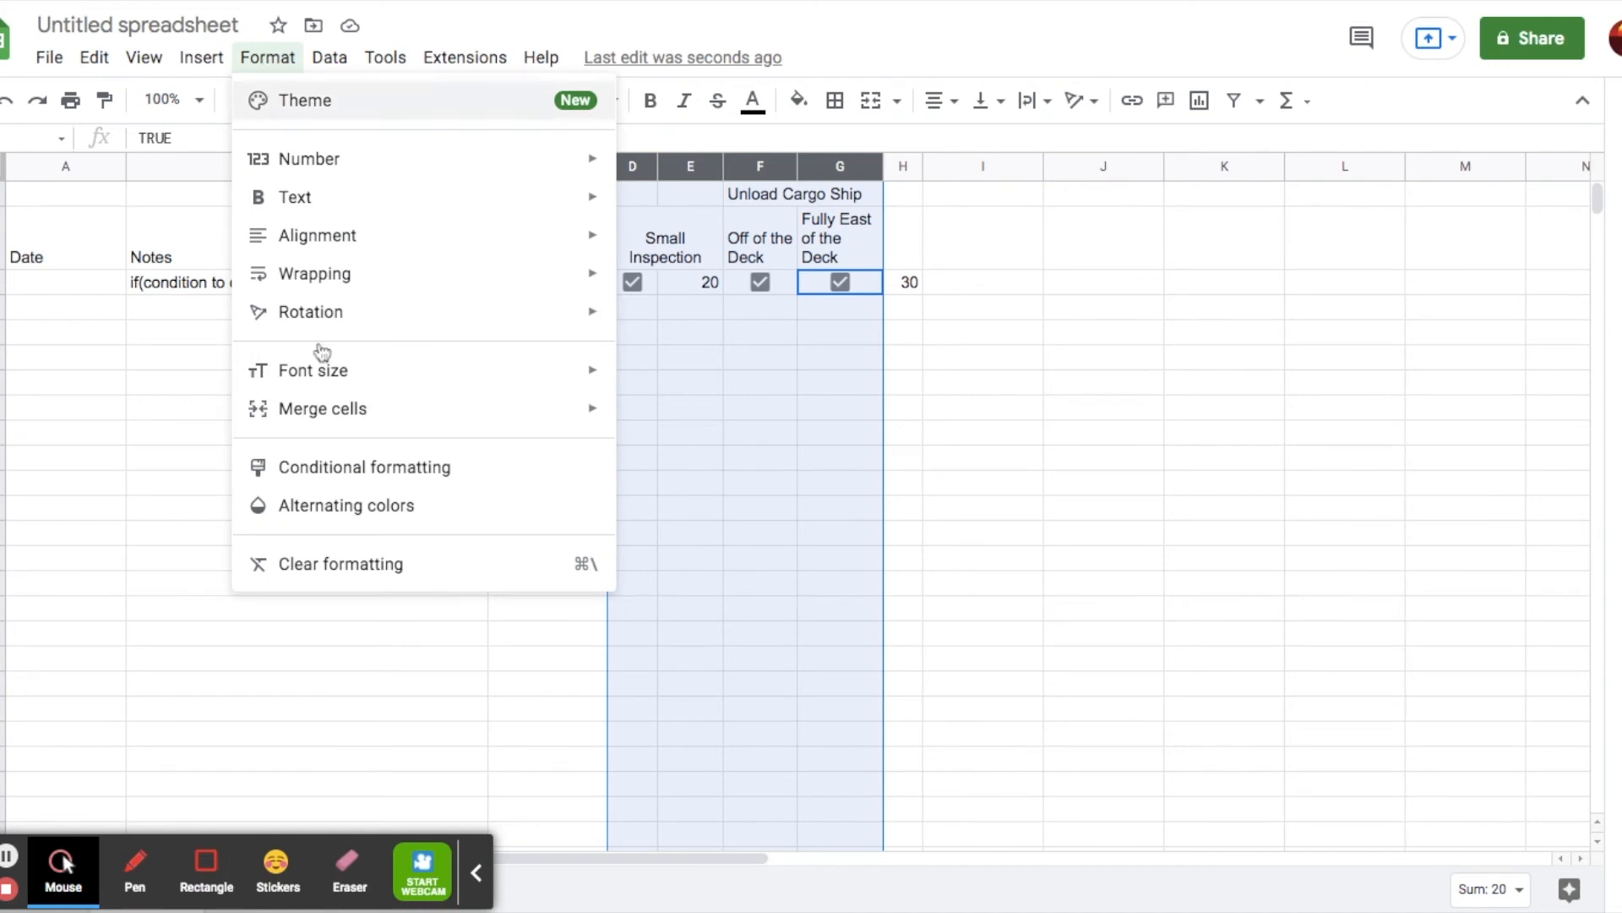
click(379, 471)
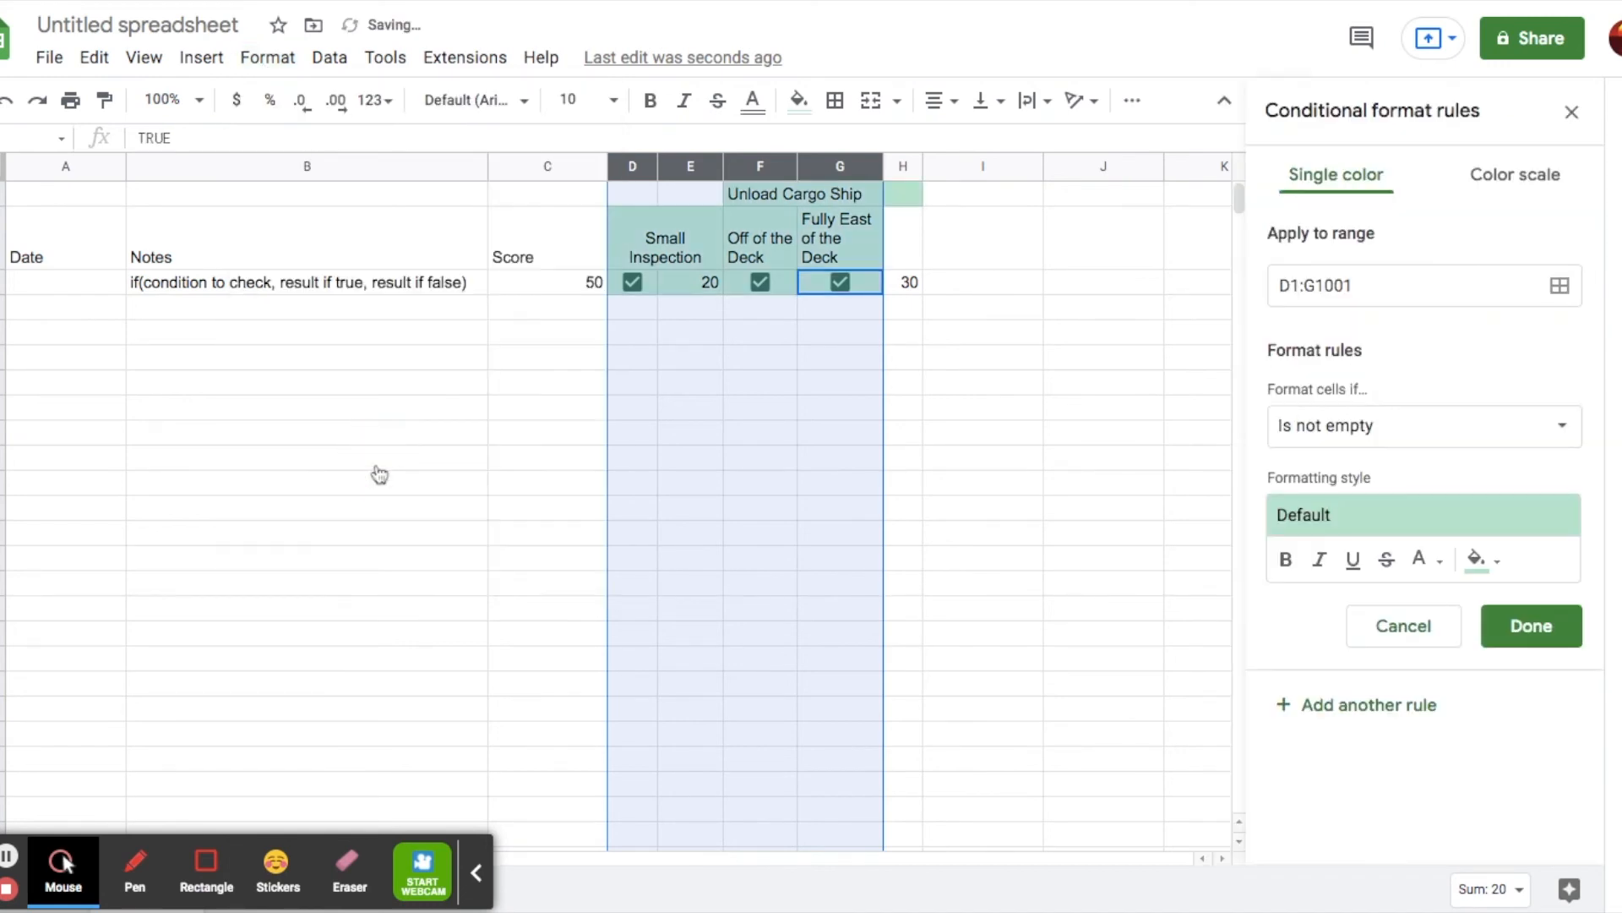
click(1349, 431)
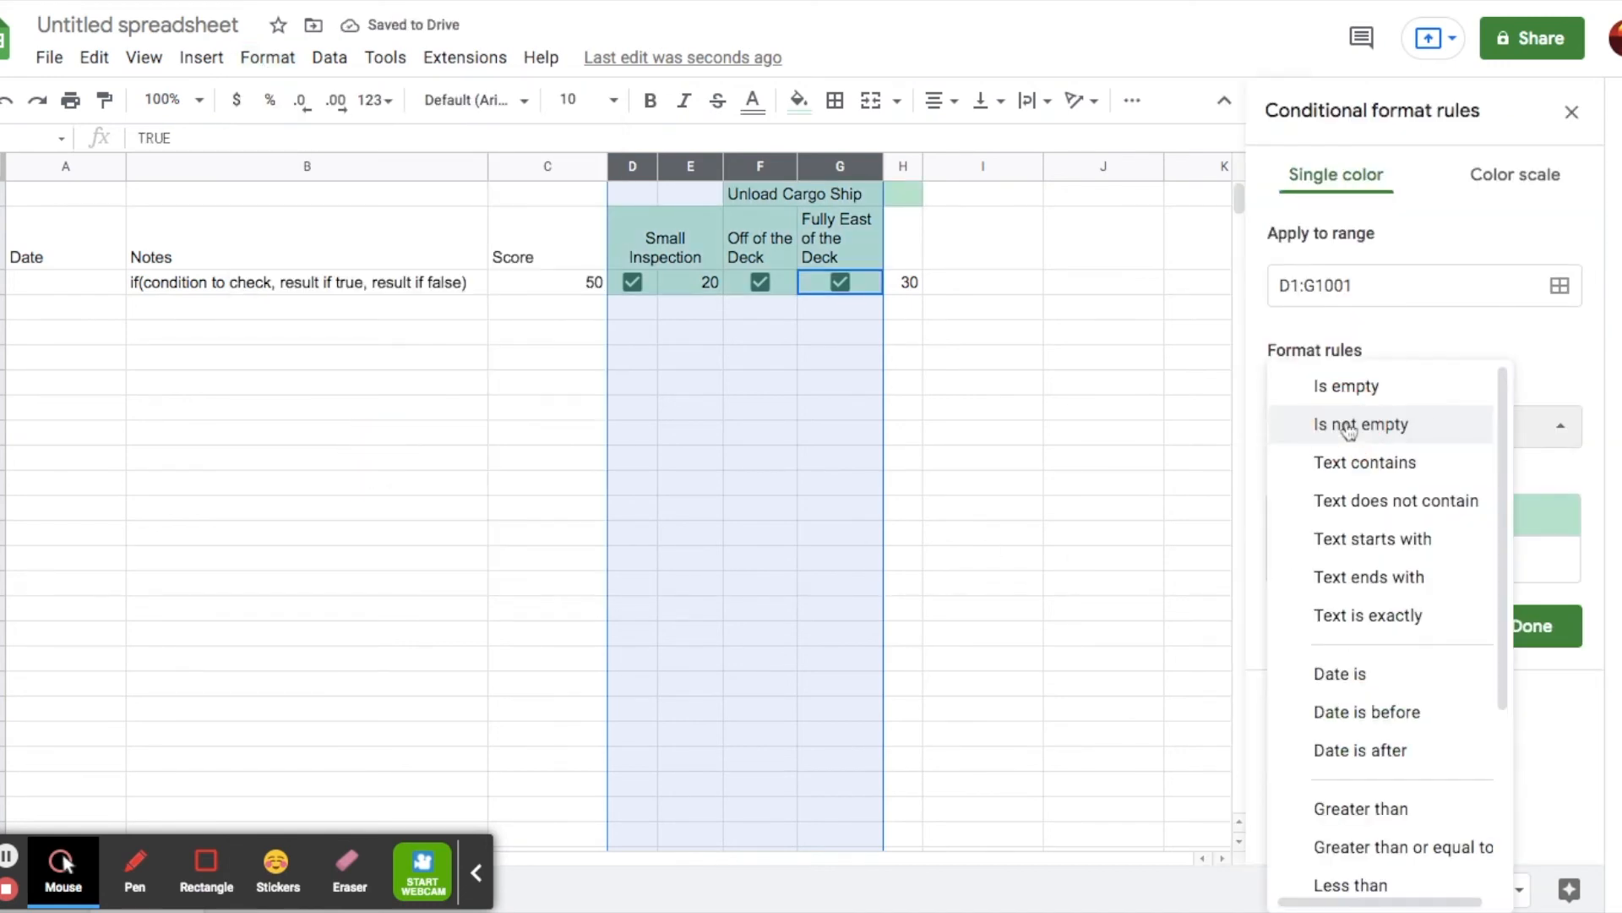
scroll(1361, 672, down, 3)
scroll(1366, 665, down, 3)
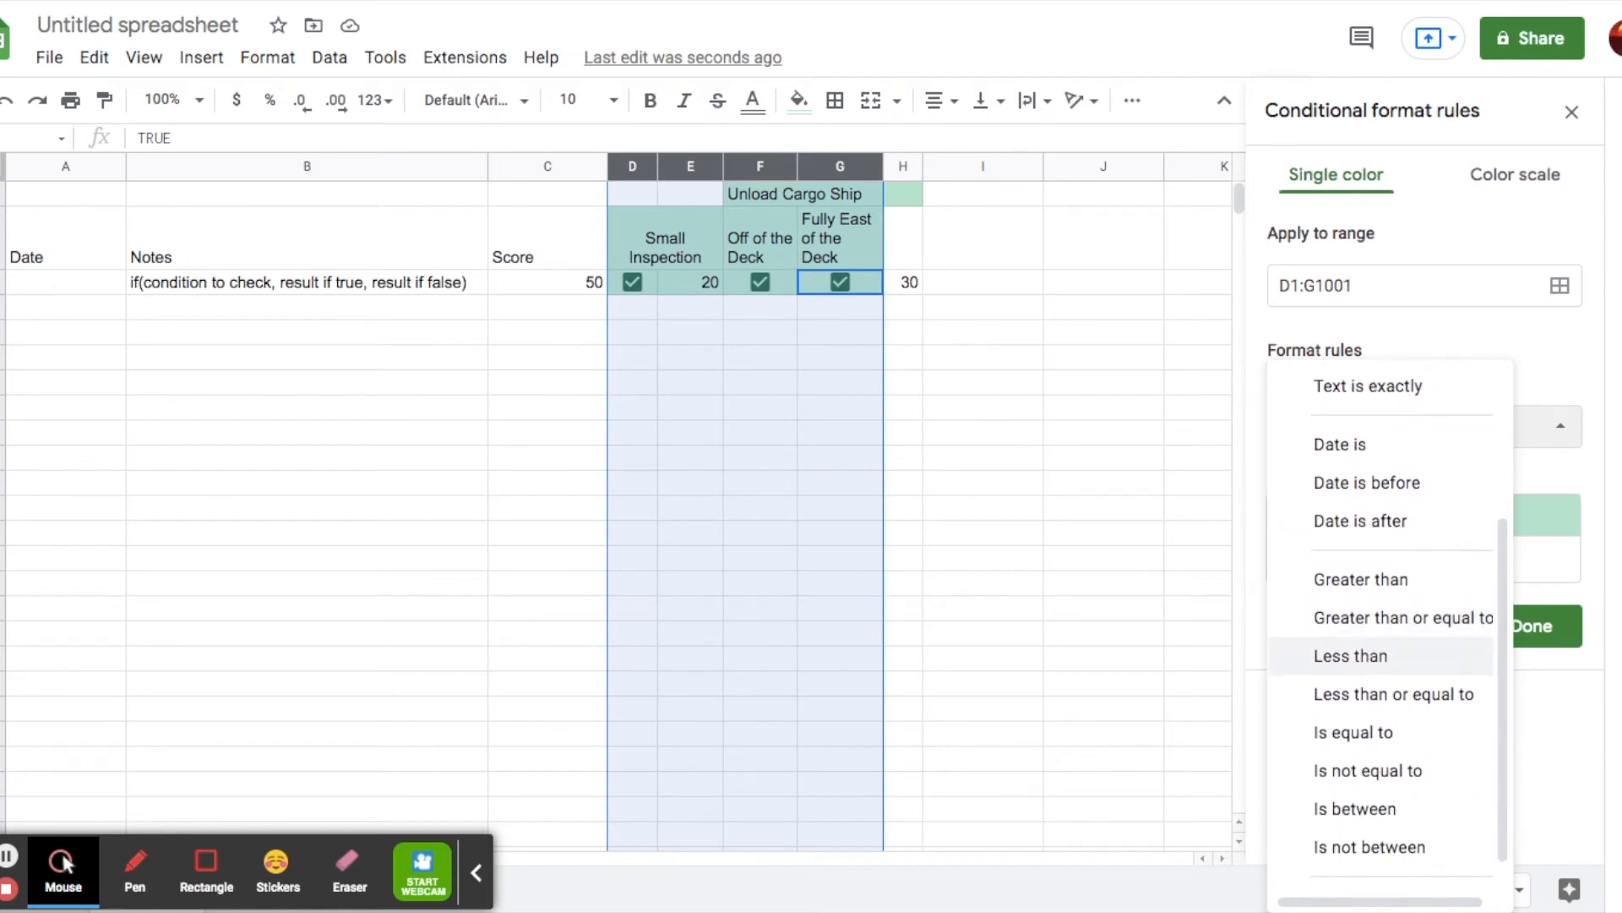
click(1362, 733)
click(1342, 483)
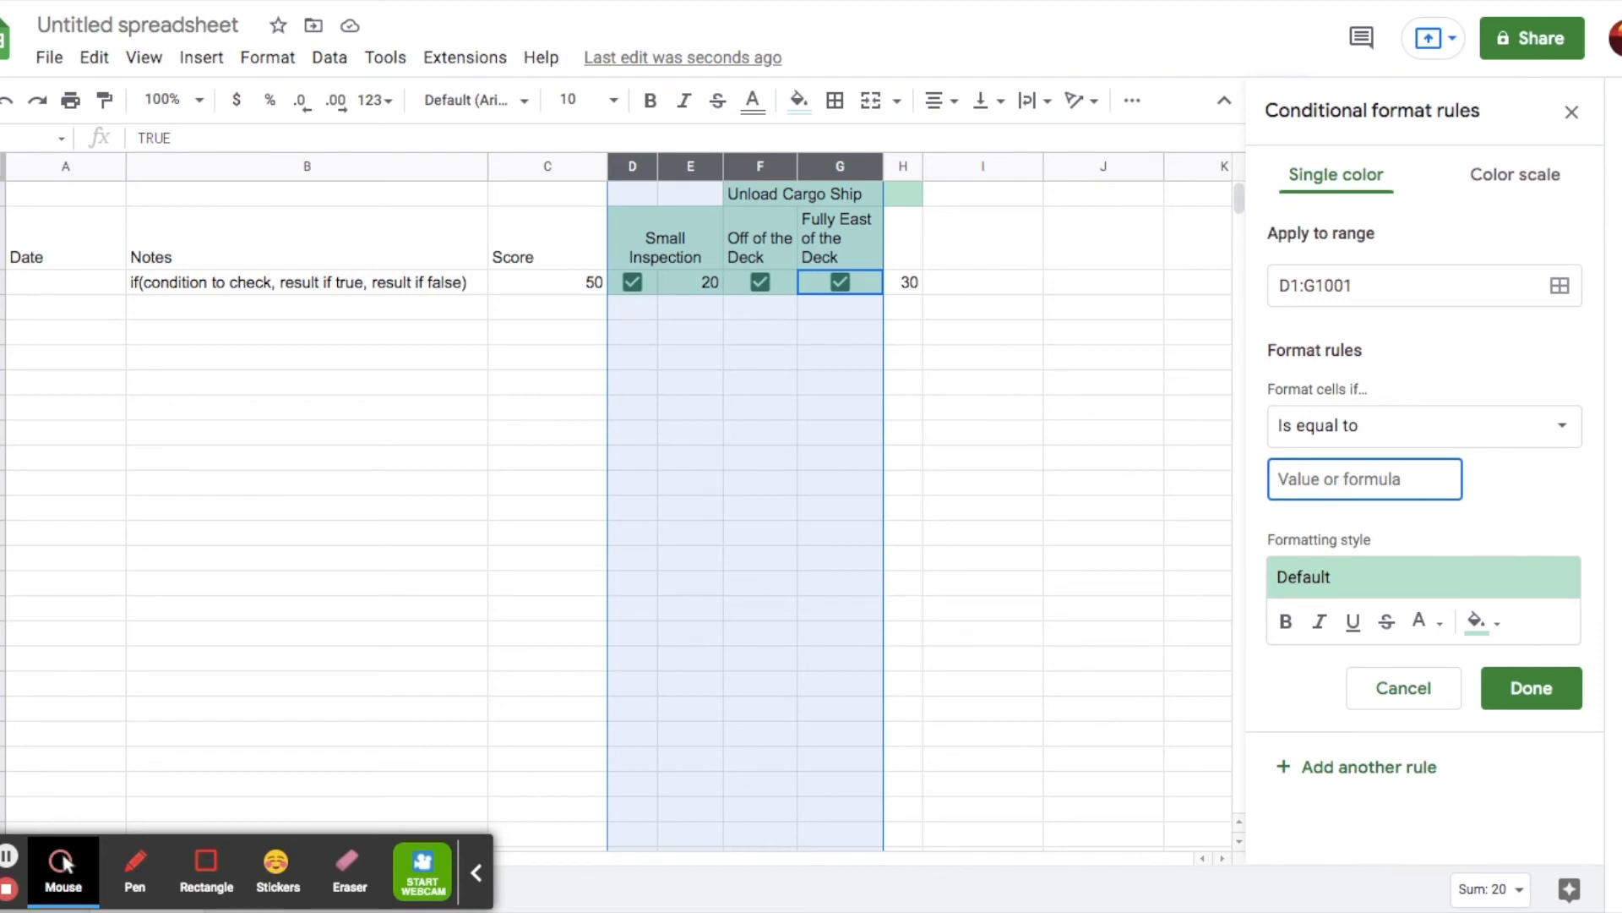
text(true)
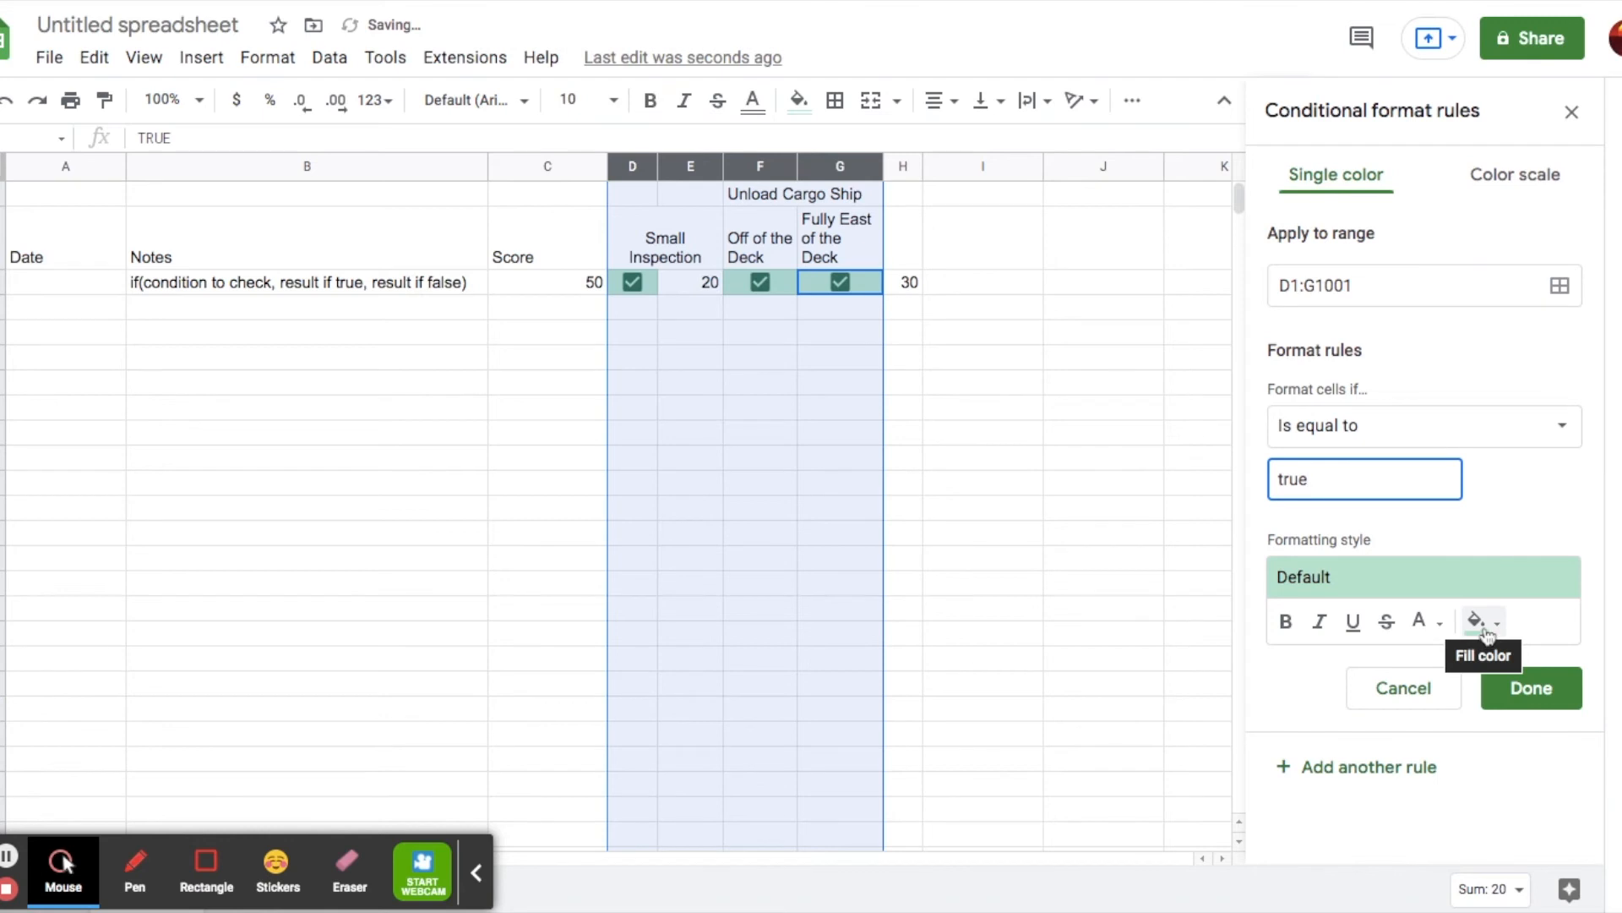
click(1526, 686)
click(1574, 112)
click(1012, 472)
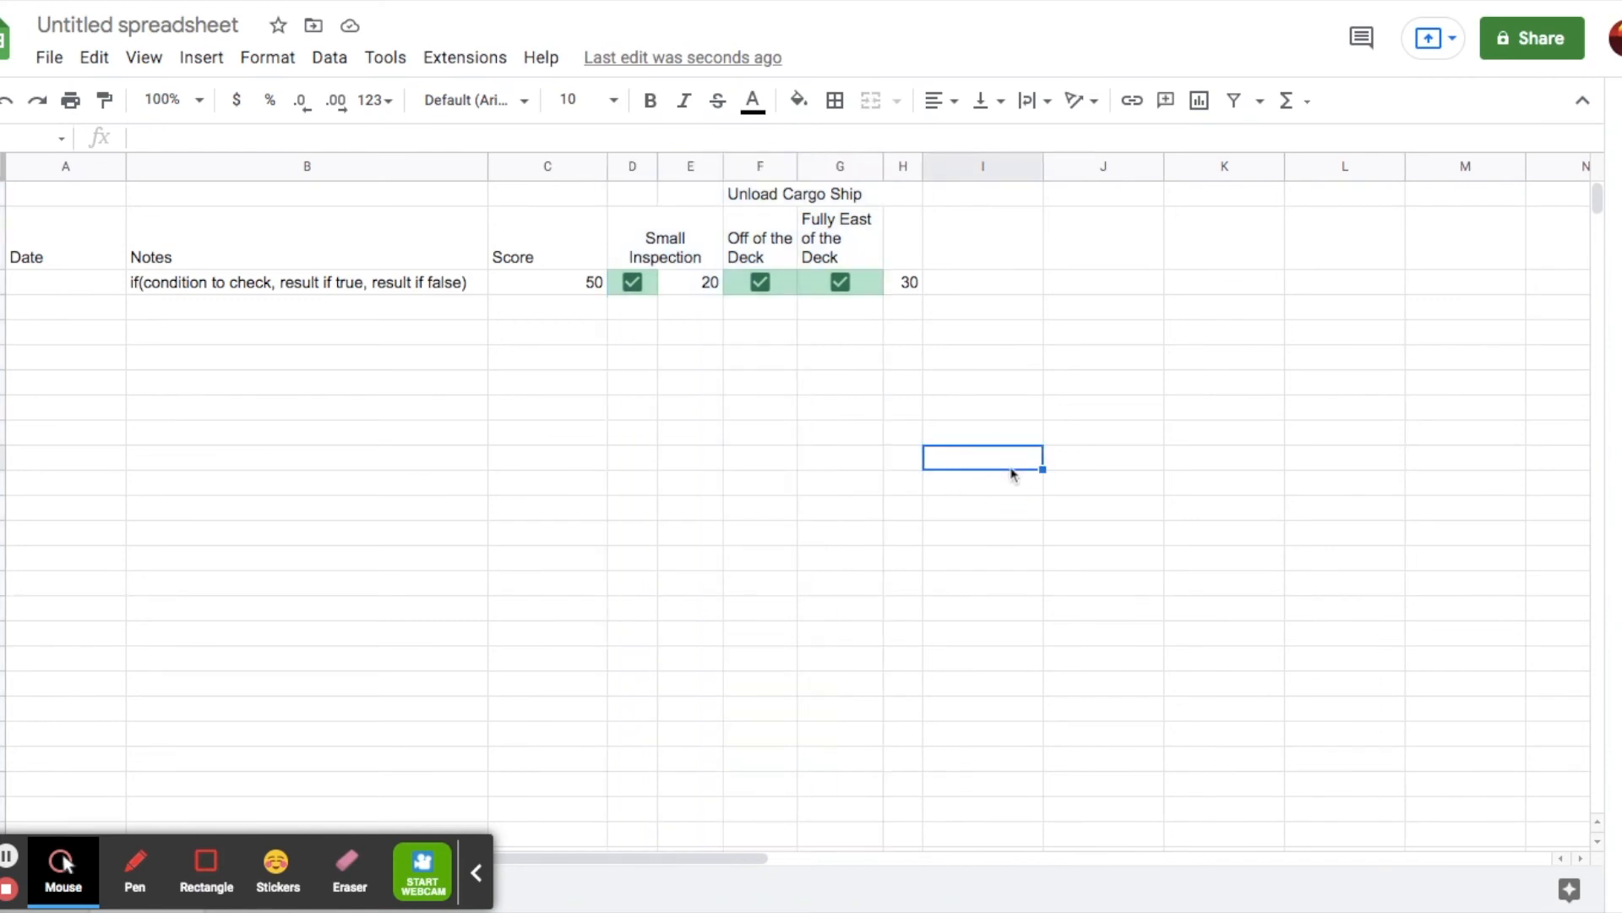
Test the conditional coloring by unchecking the three mission checkboxes in row 3 and rechecking them all
click(633, 282)
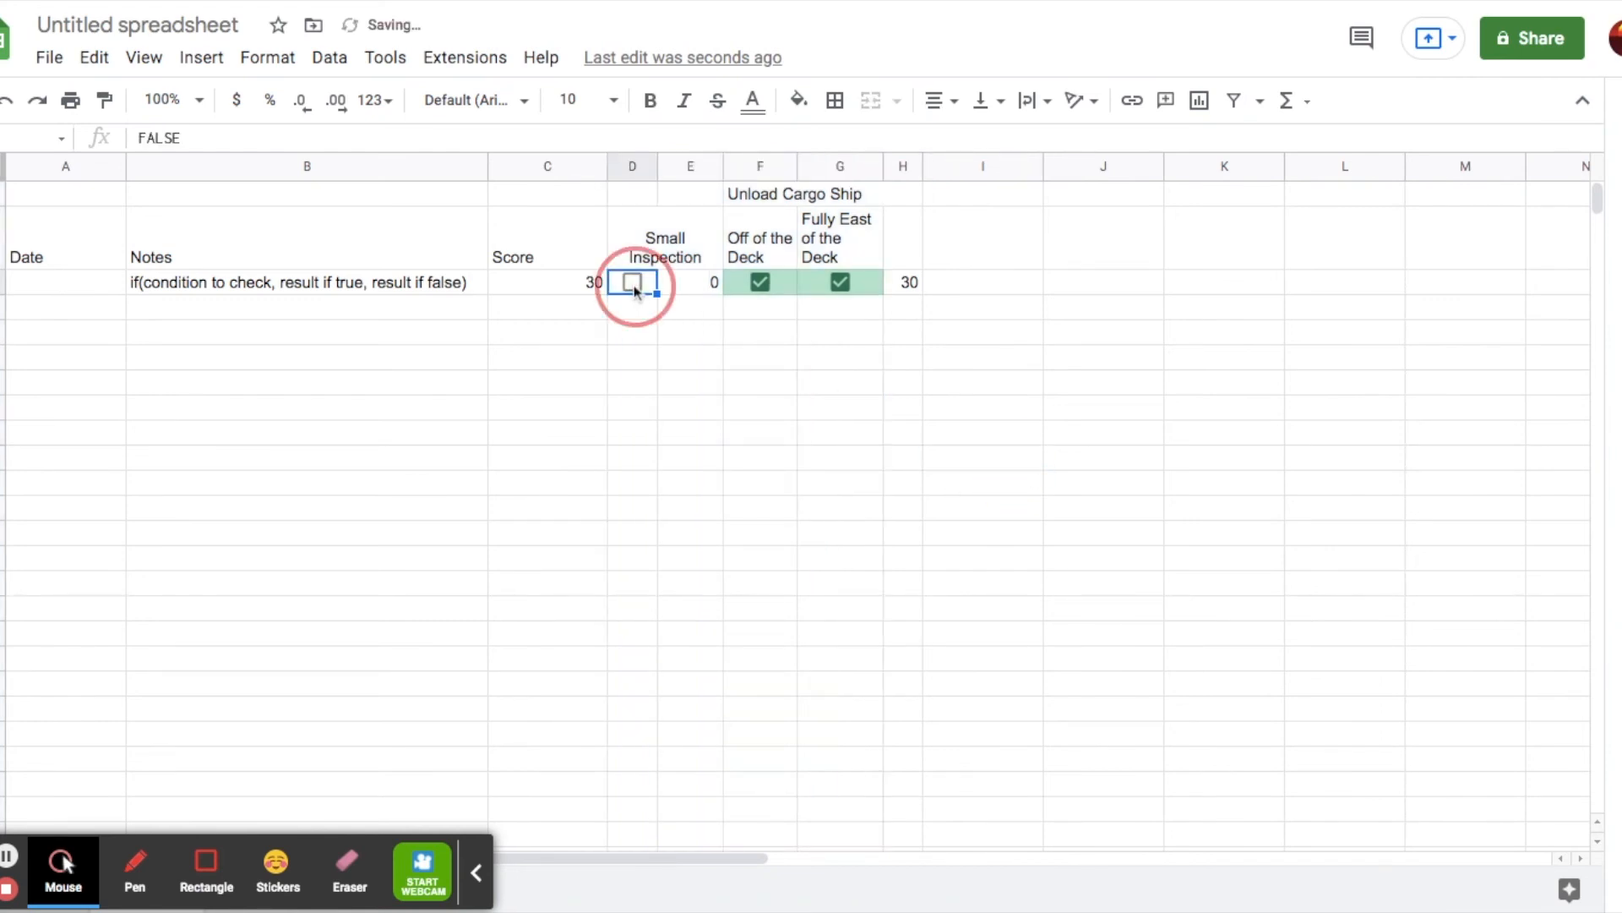
click(762, 285)
click(834, 289)
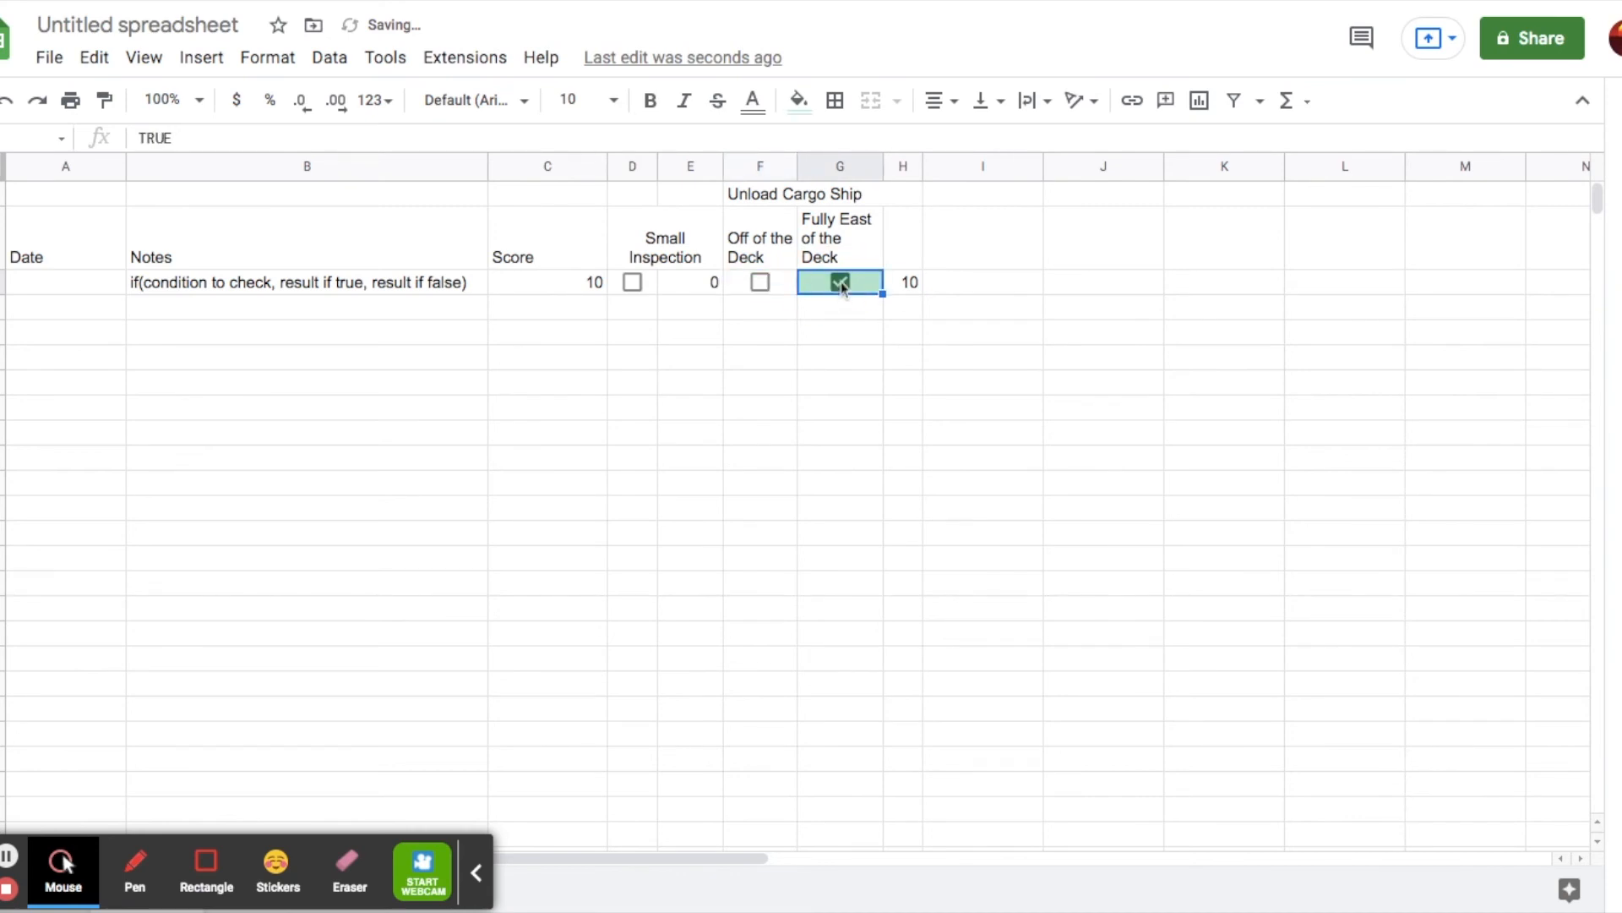
click(841, 284)
click(841, 284)
click(761, 285)
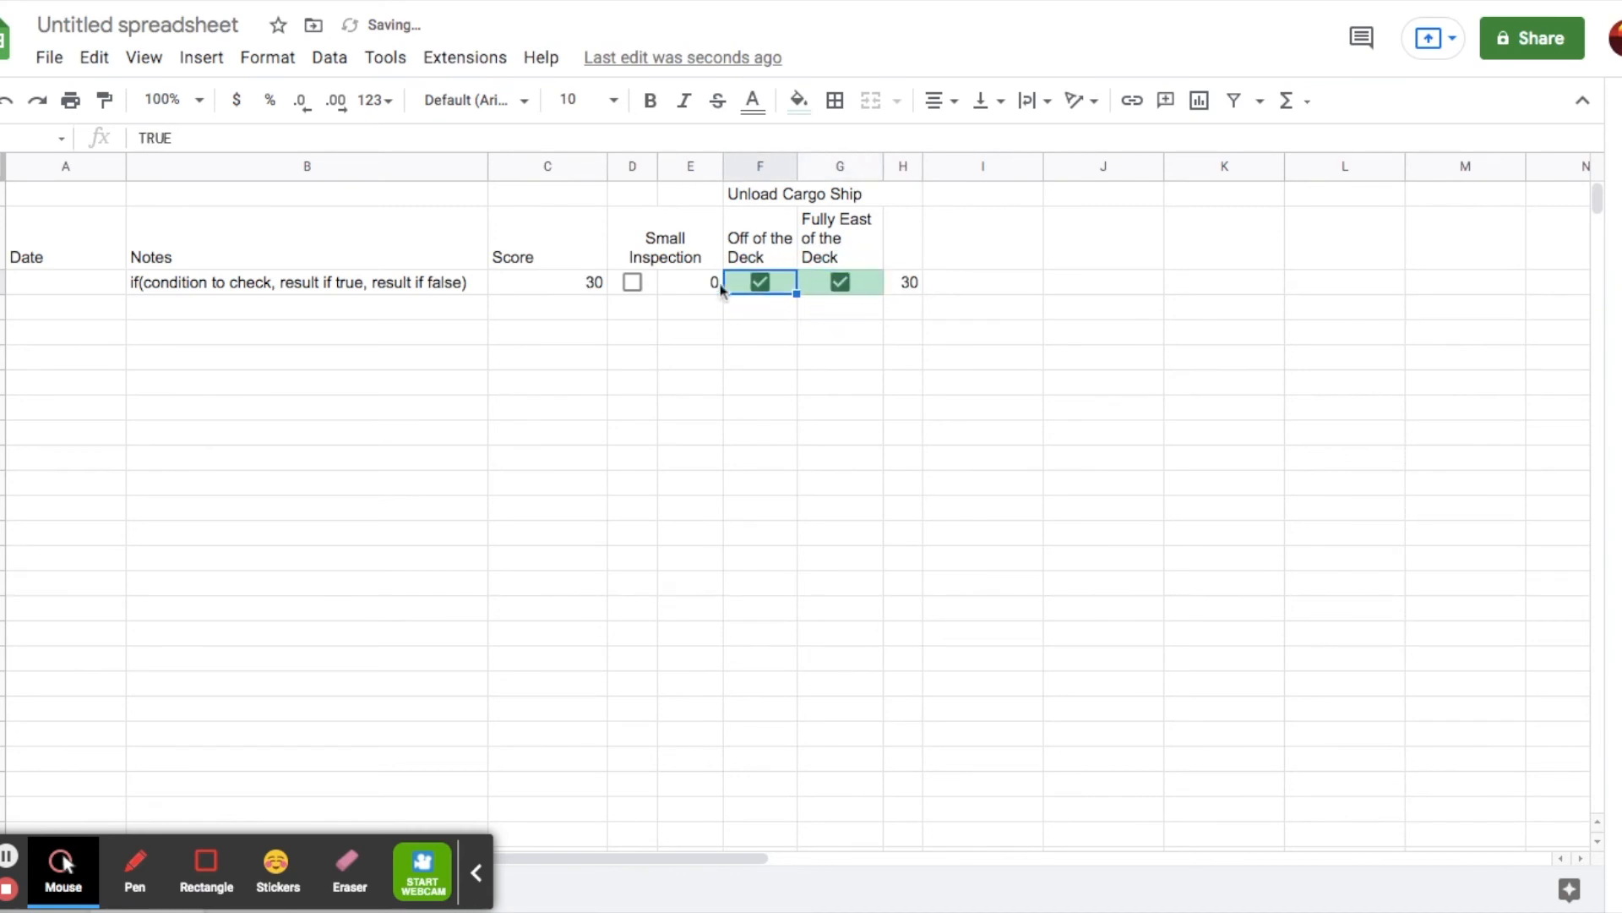
click(632, 284)
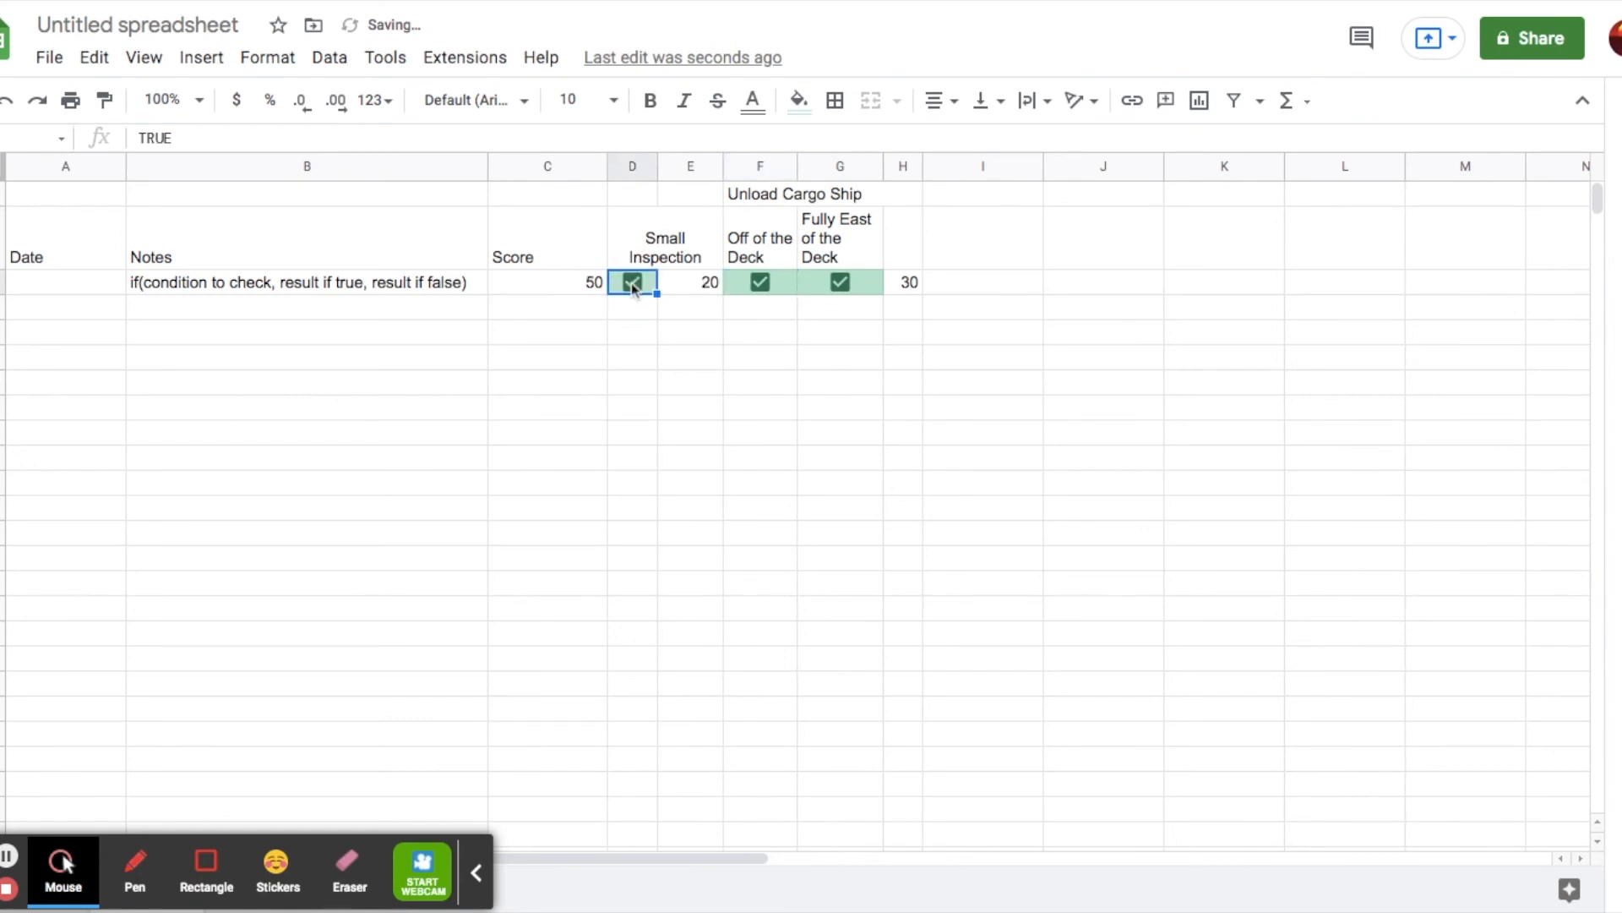
Color the Small Inspection checkbox in D3 blue and toggle it off and on to preview the color
click(753, 103)
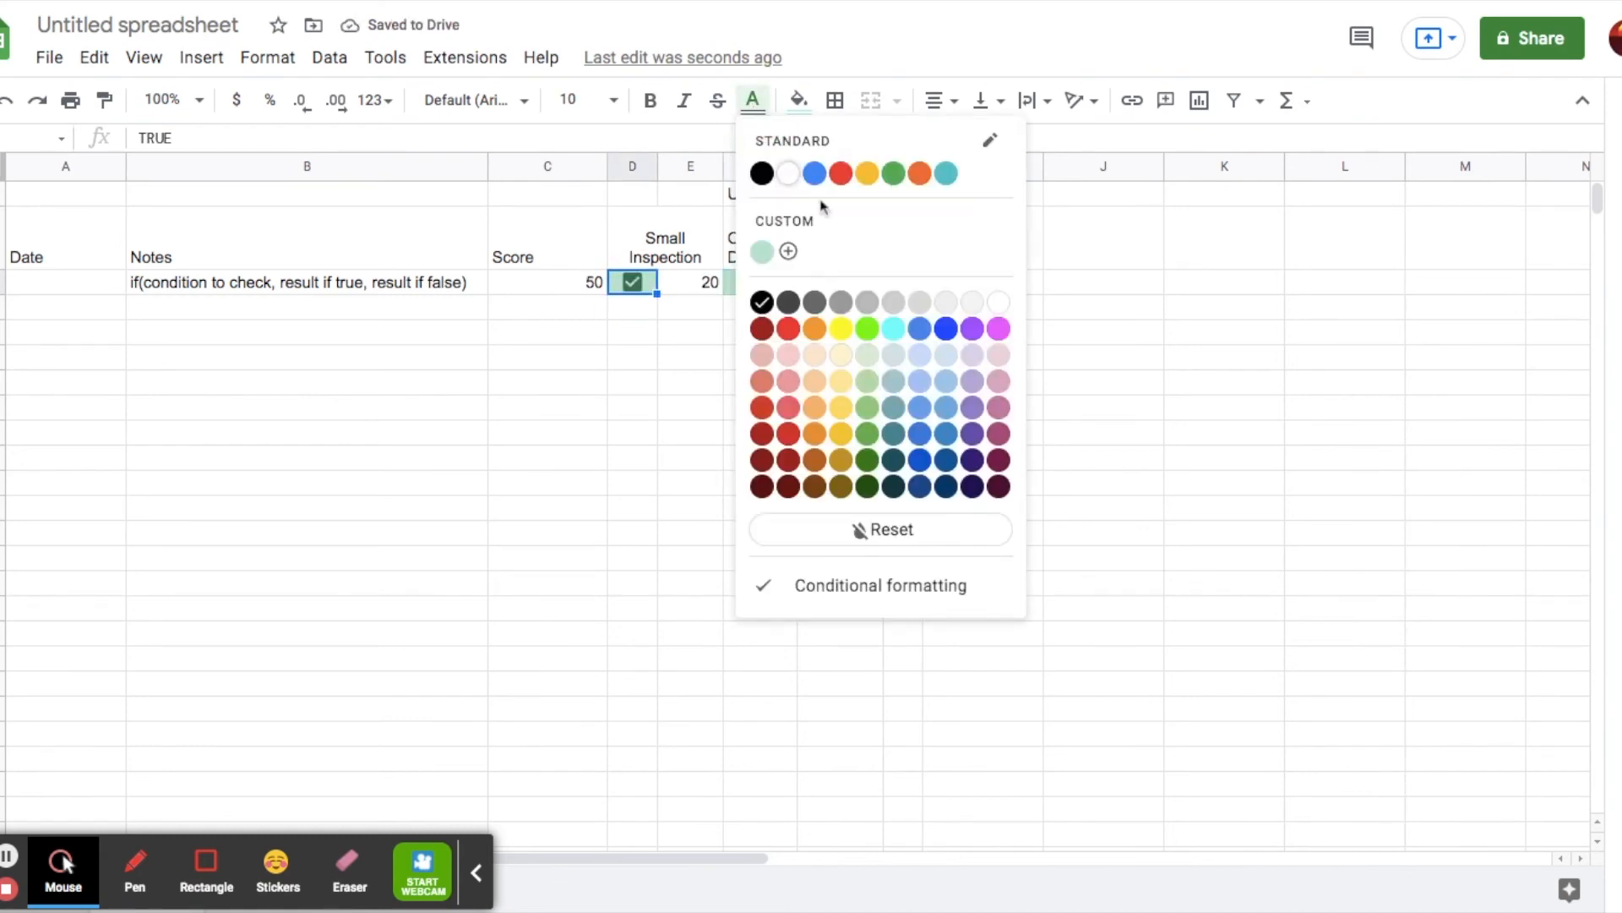
click(945, 331)
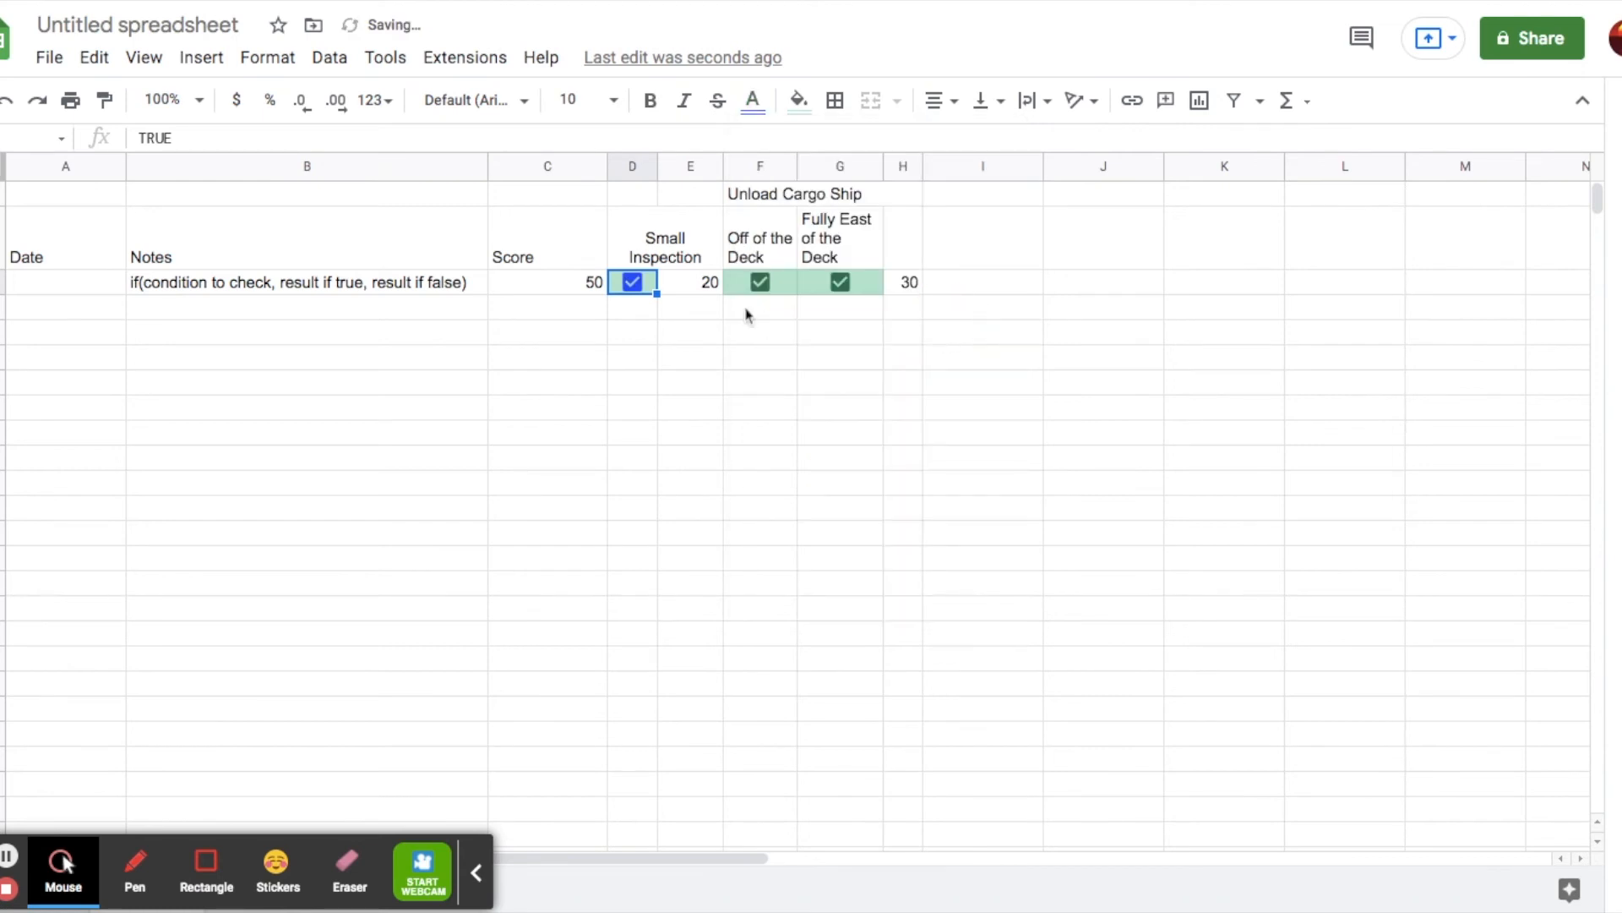
click(634, 284)
click(634, 284)
Uncheck all three mission checkboxes in row 3 and clear the sample if formula note from B3
key(space)
click(761, 282)
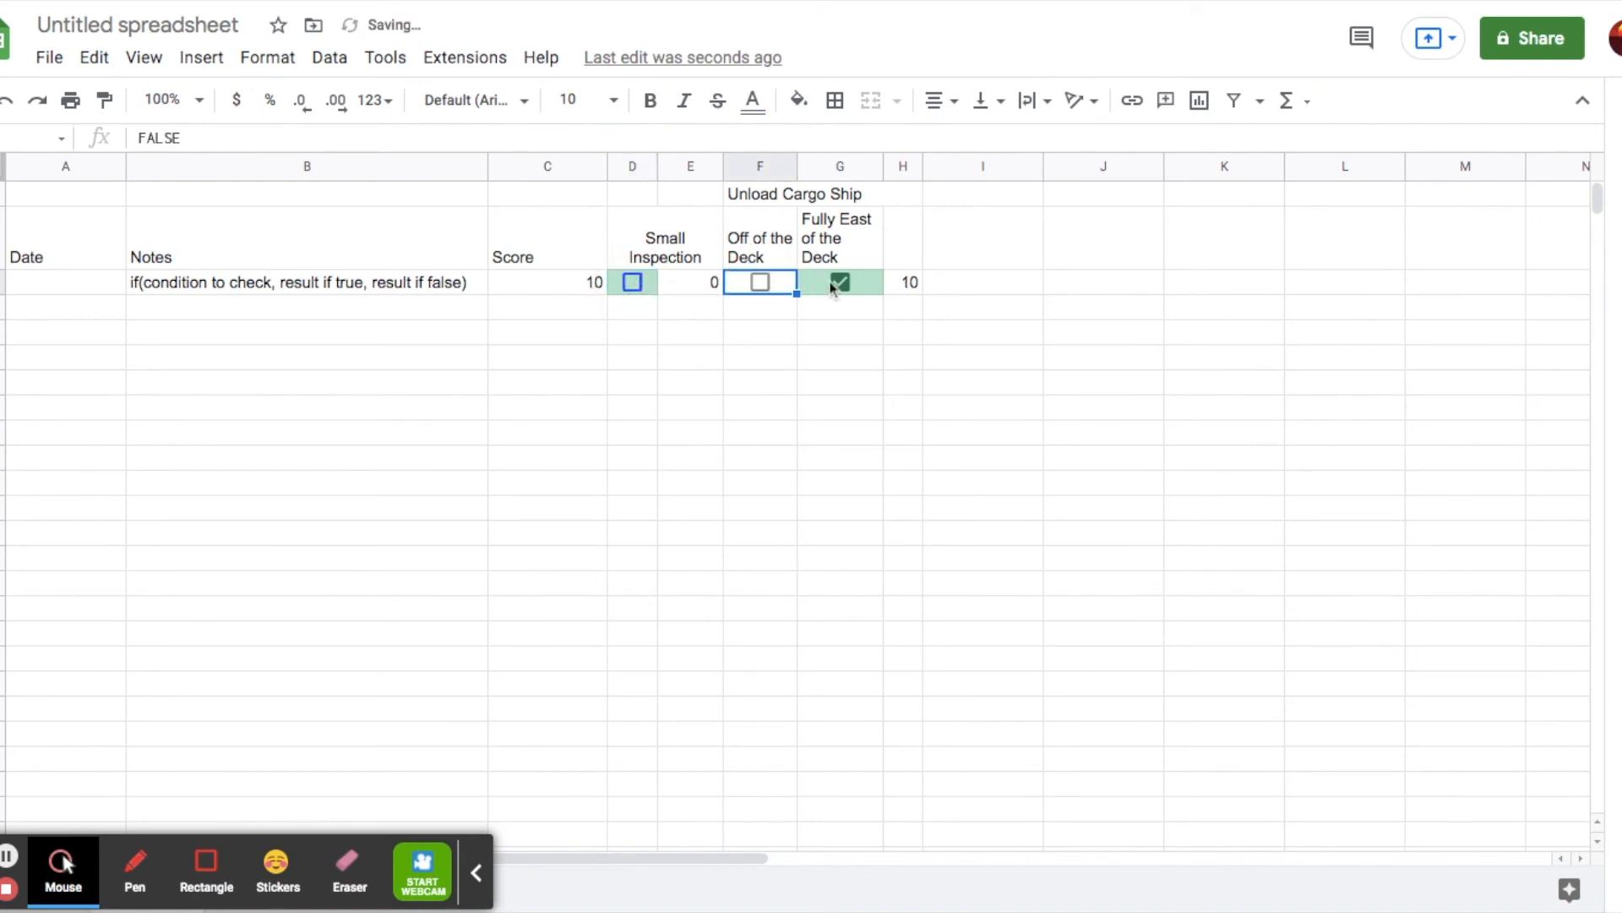
click(840, 282)
click(142, 287)
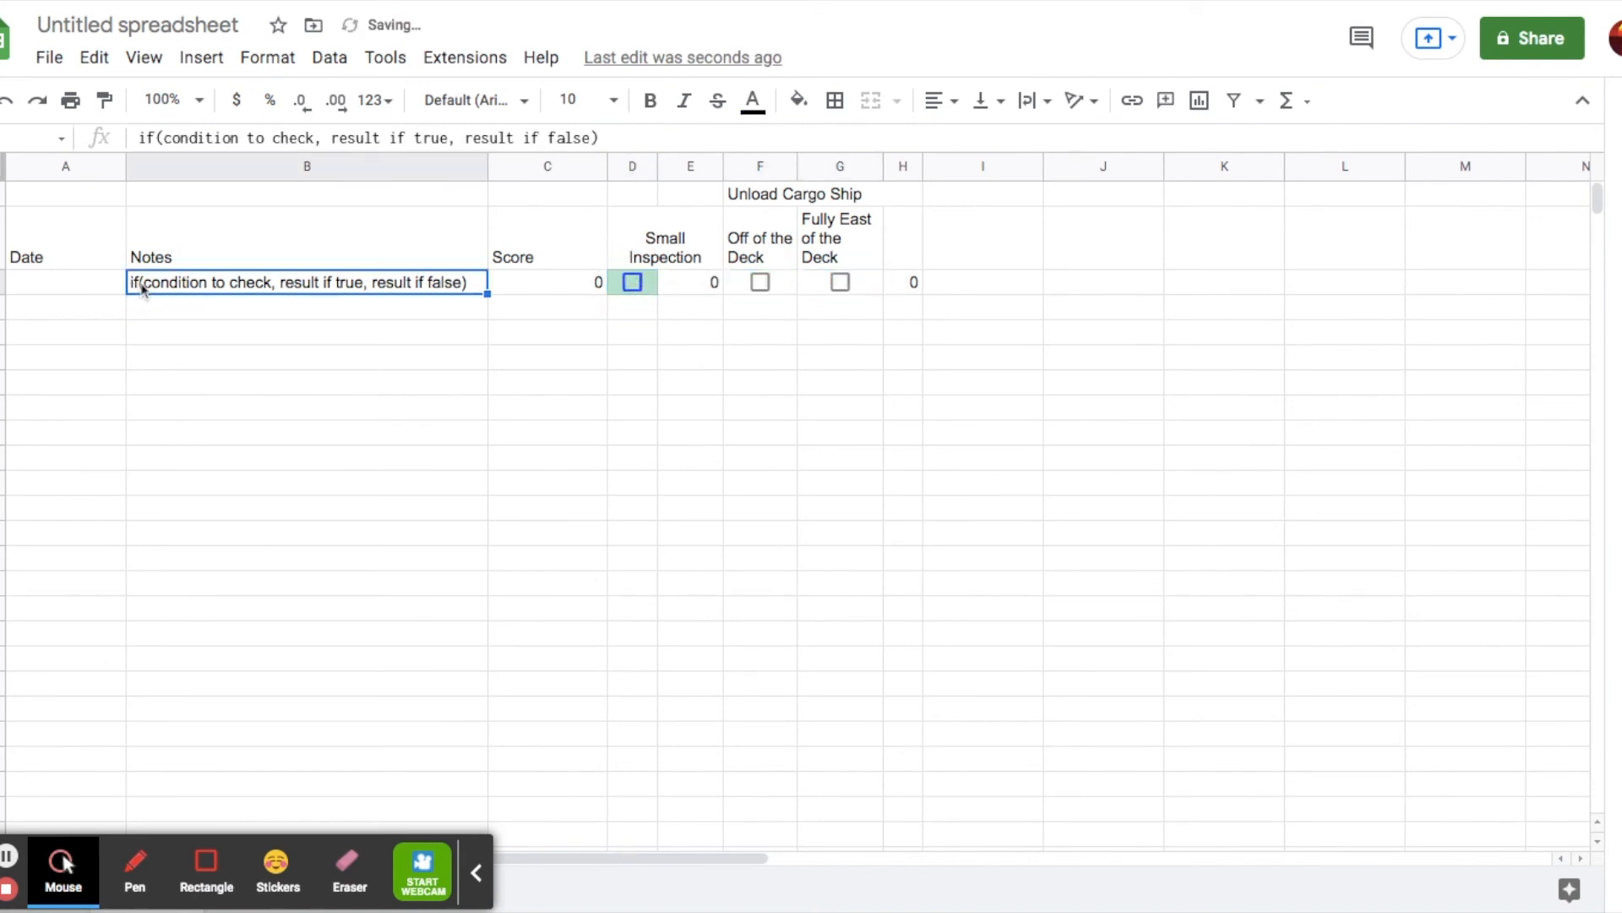
key(Delete)
Copy the whole scoring row 3 and paste it into rows 4 through 14
click(2, 282)
key(ctrl+c)
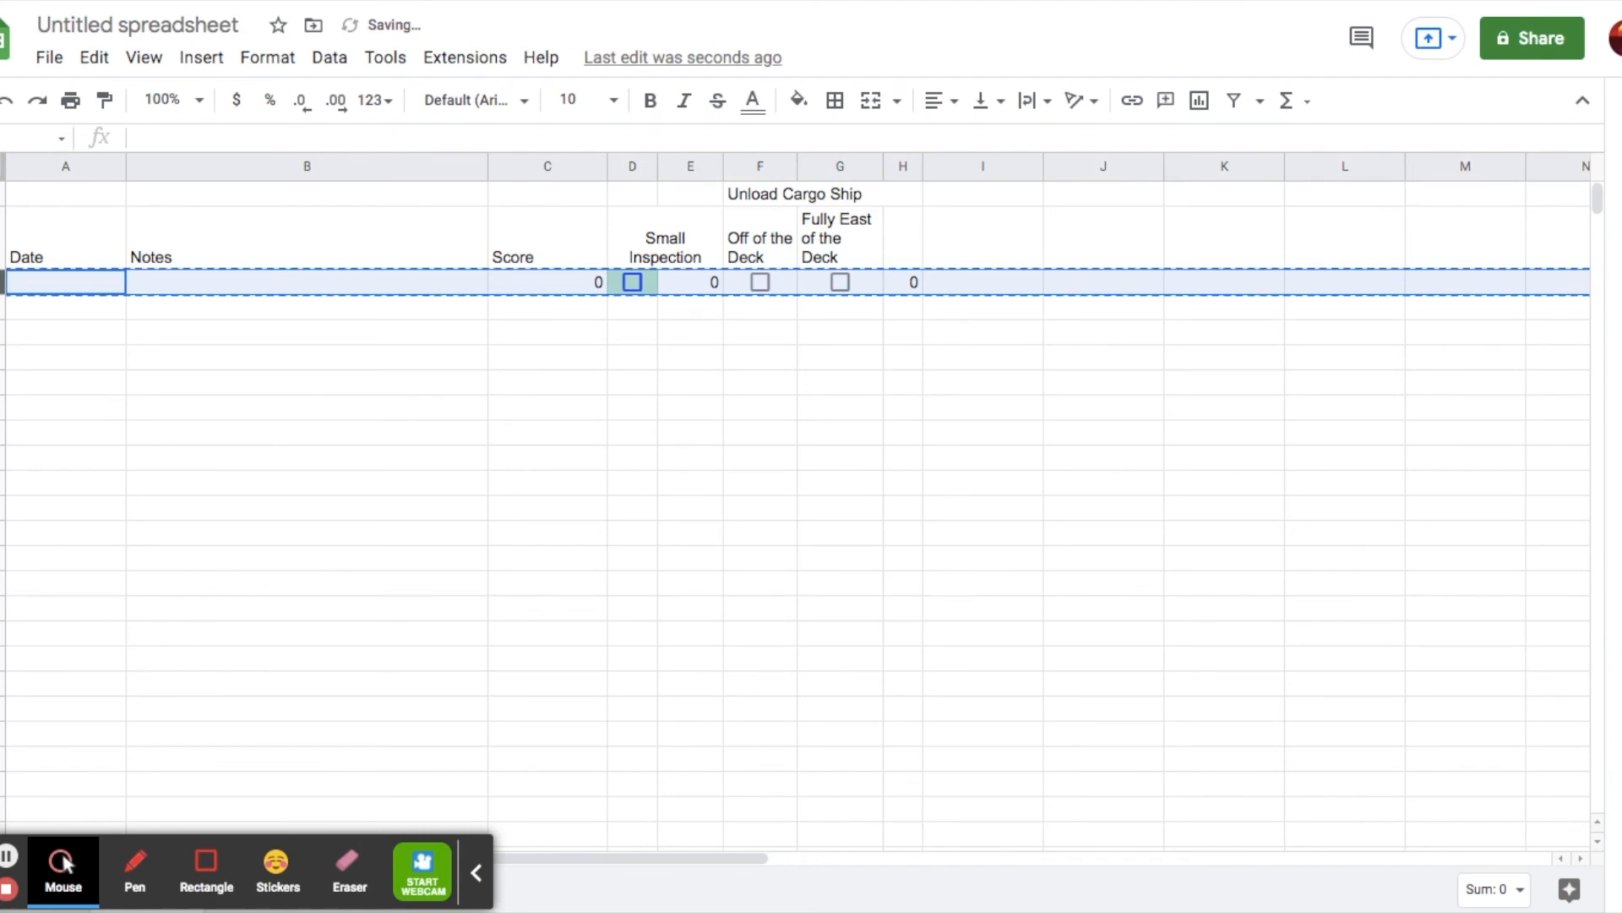
drag(2, 307, 2, 562)
key(ctrl+v)
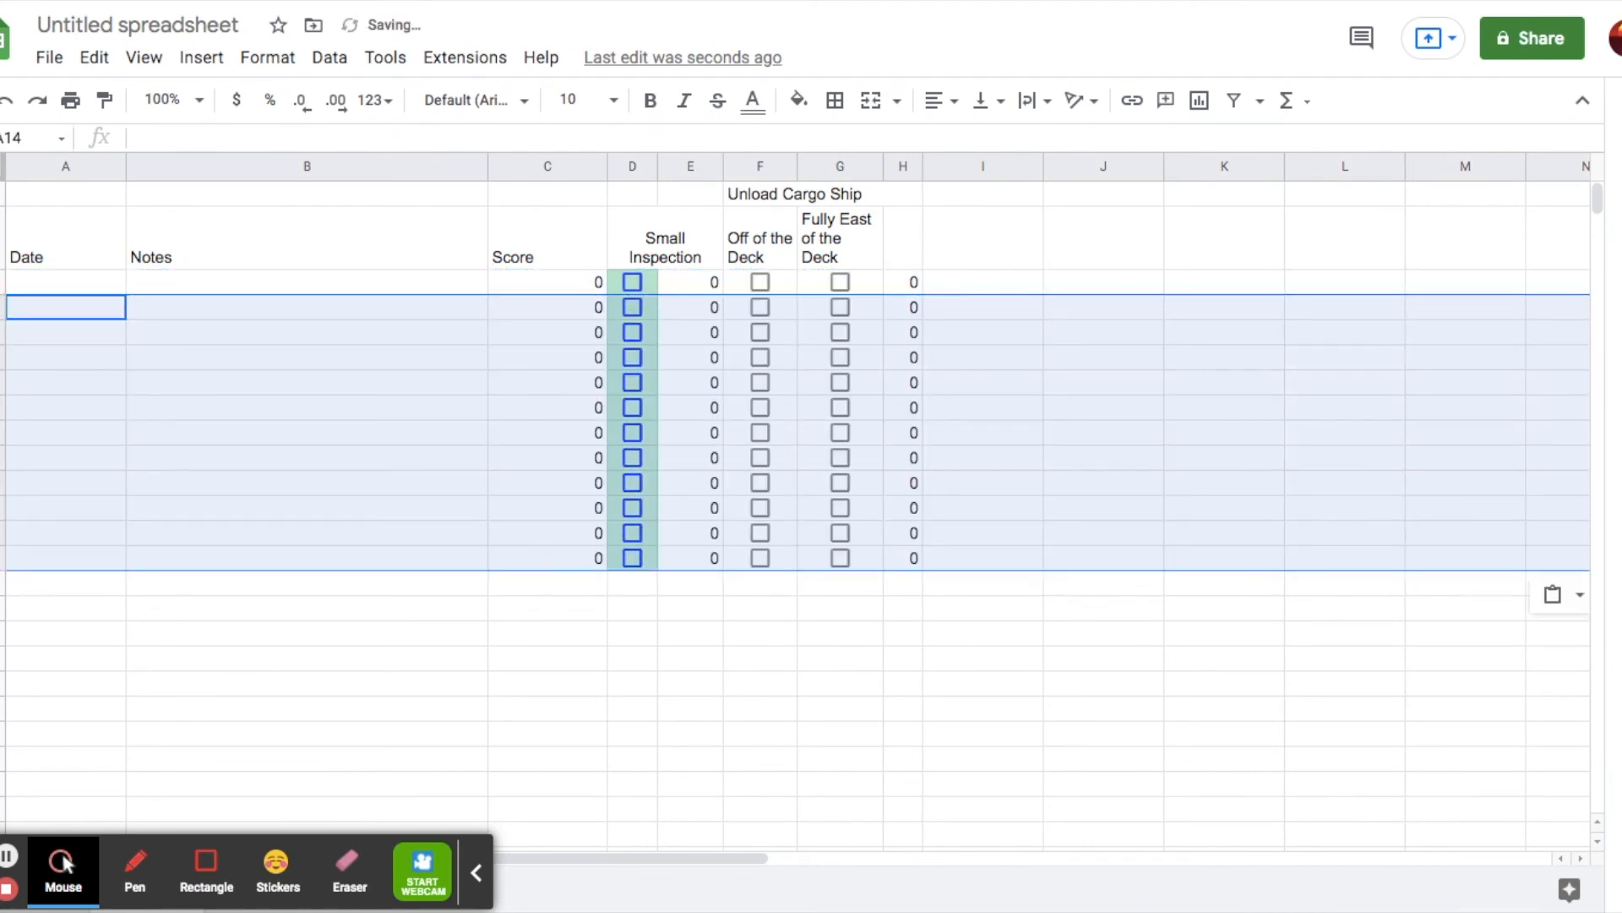
click(485, 702)
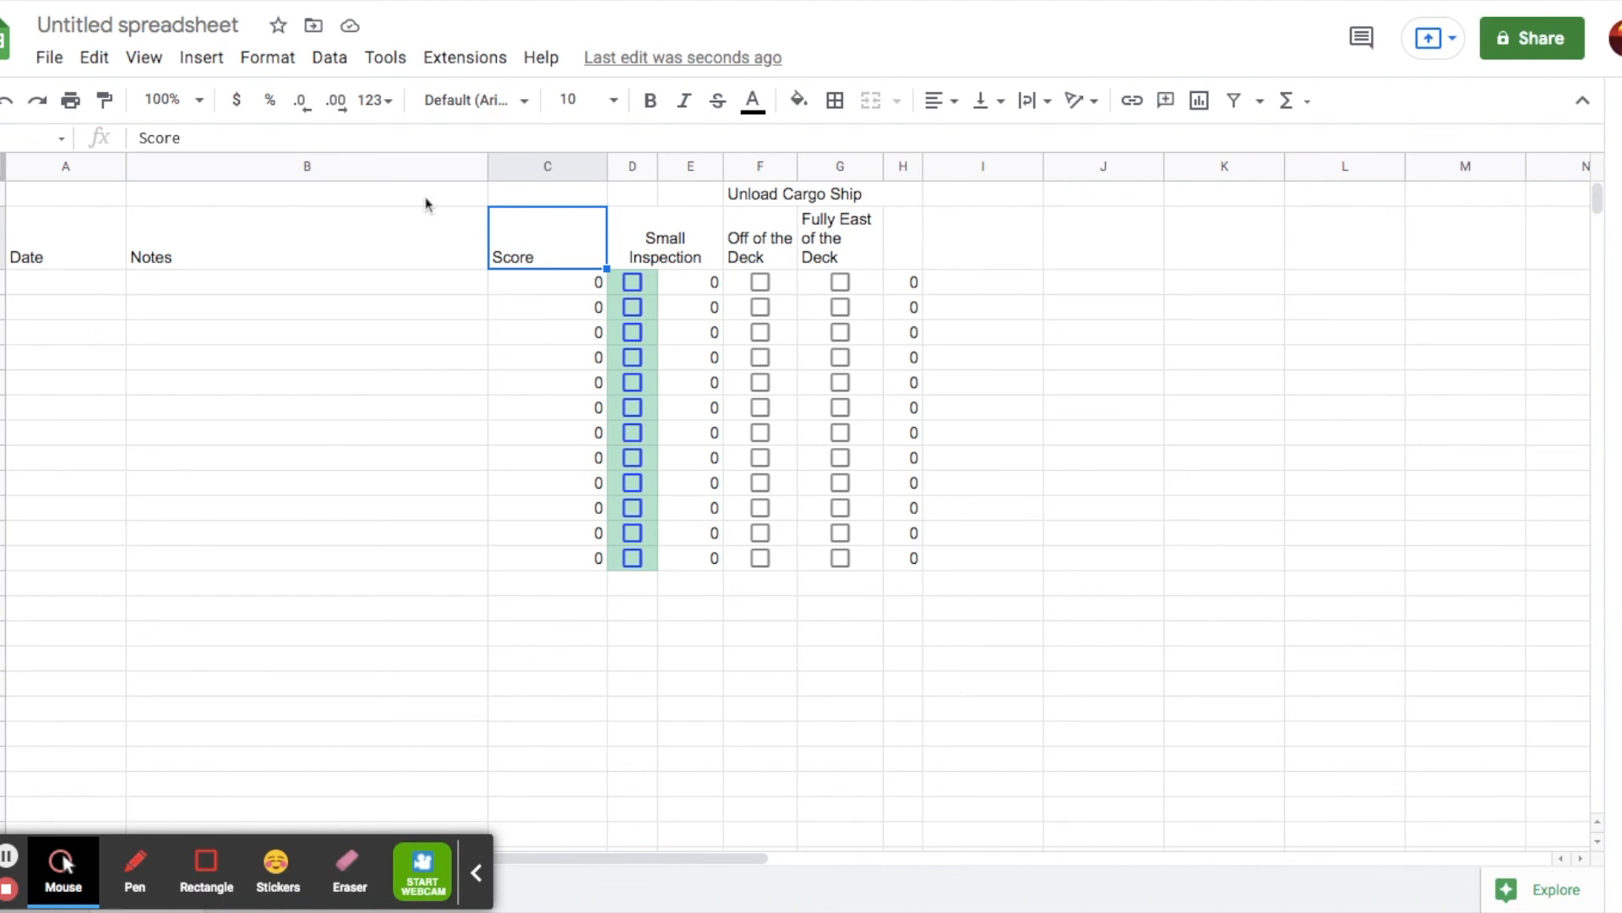
click(533, 163)
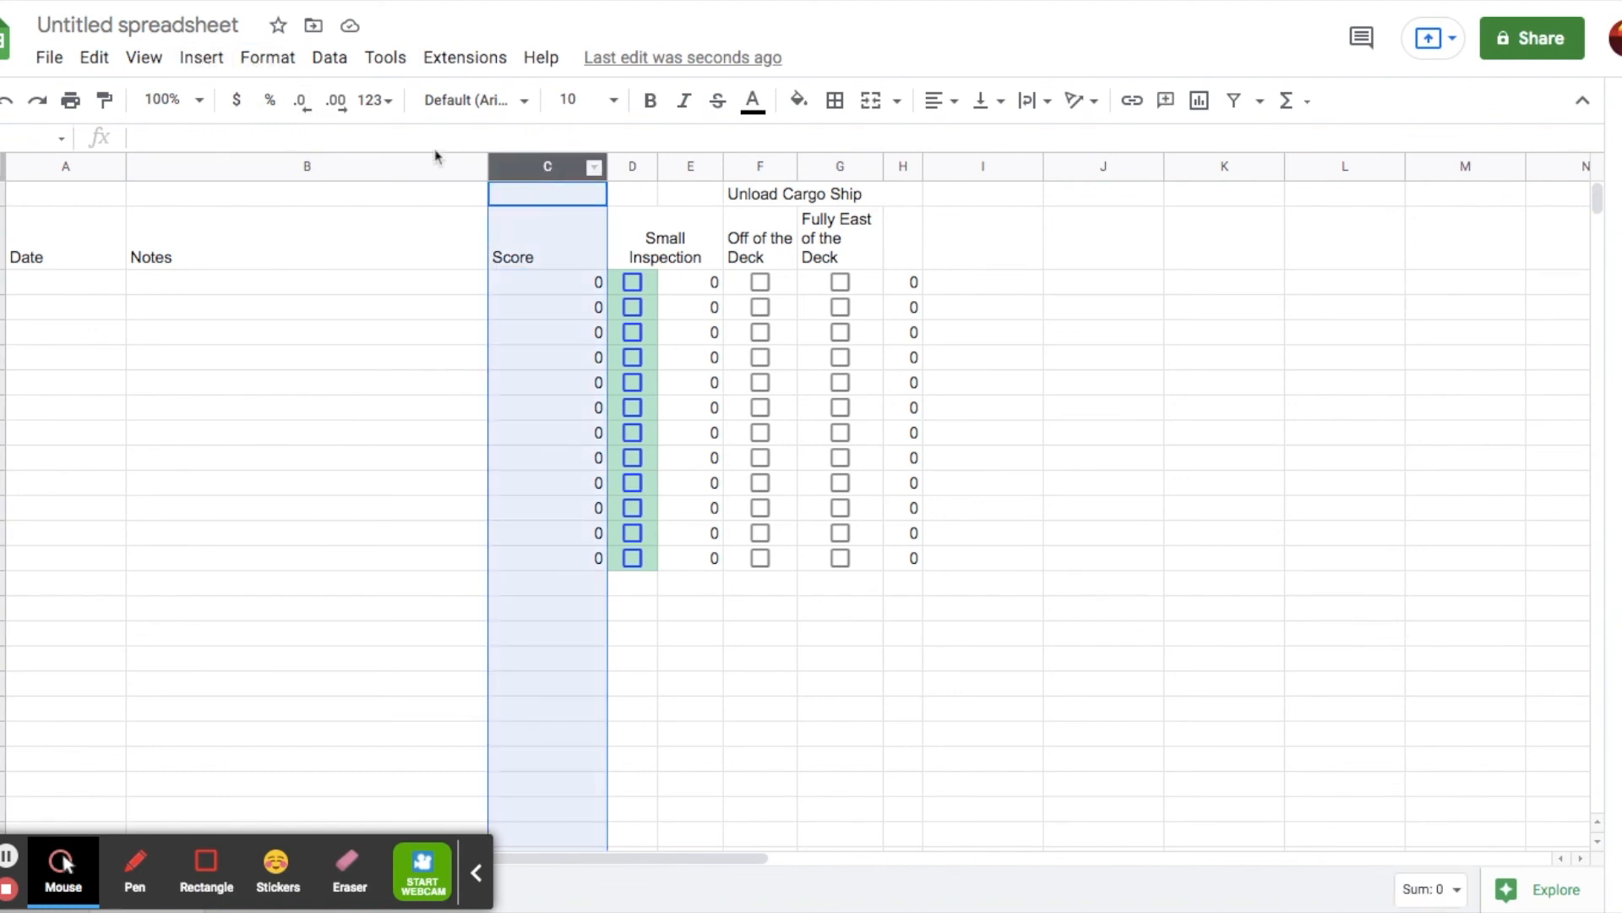
click(267, 57)
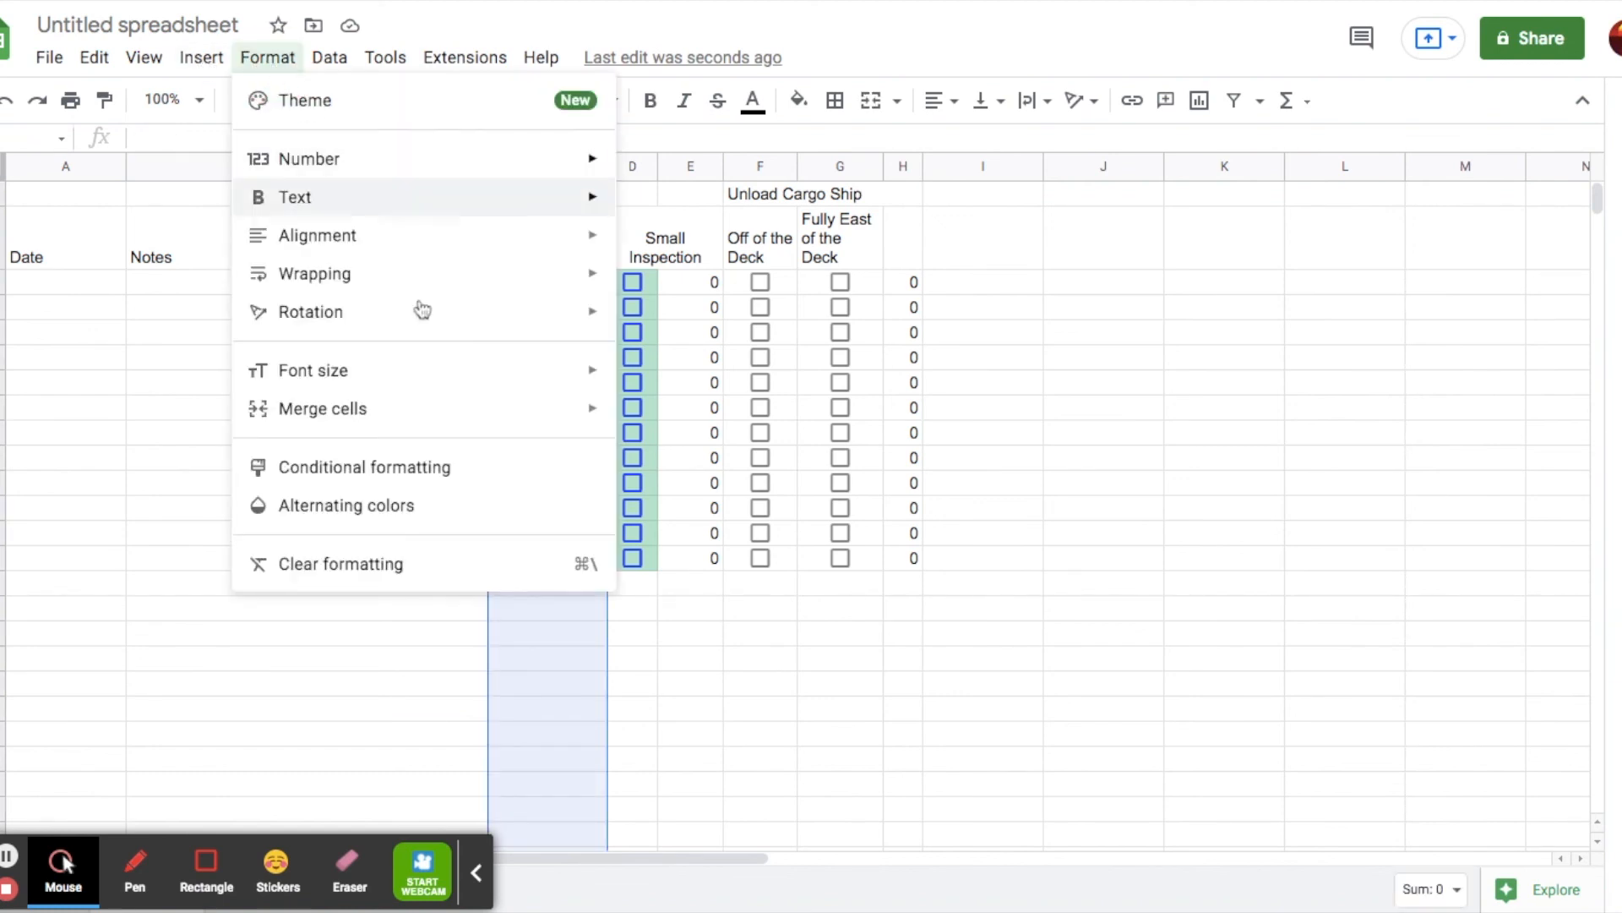
click(312, 466)
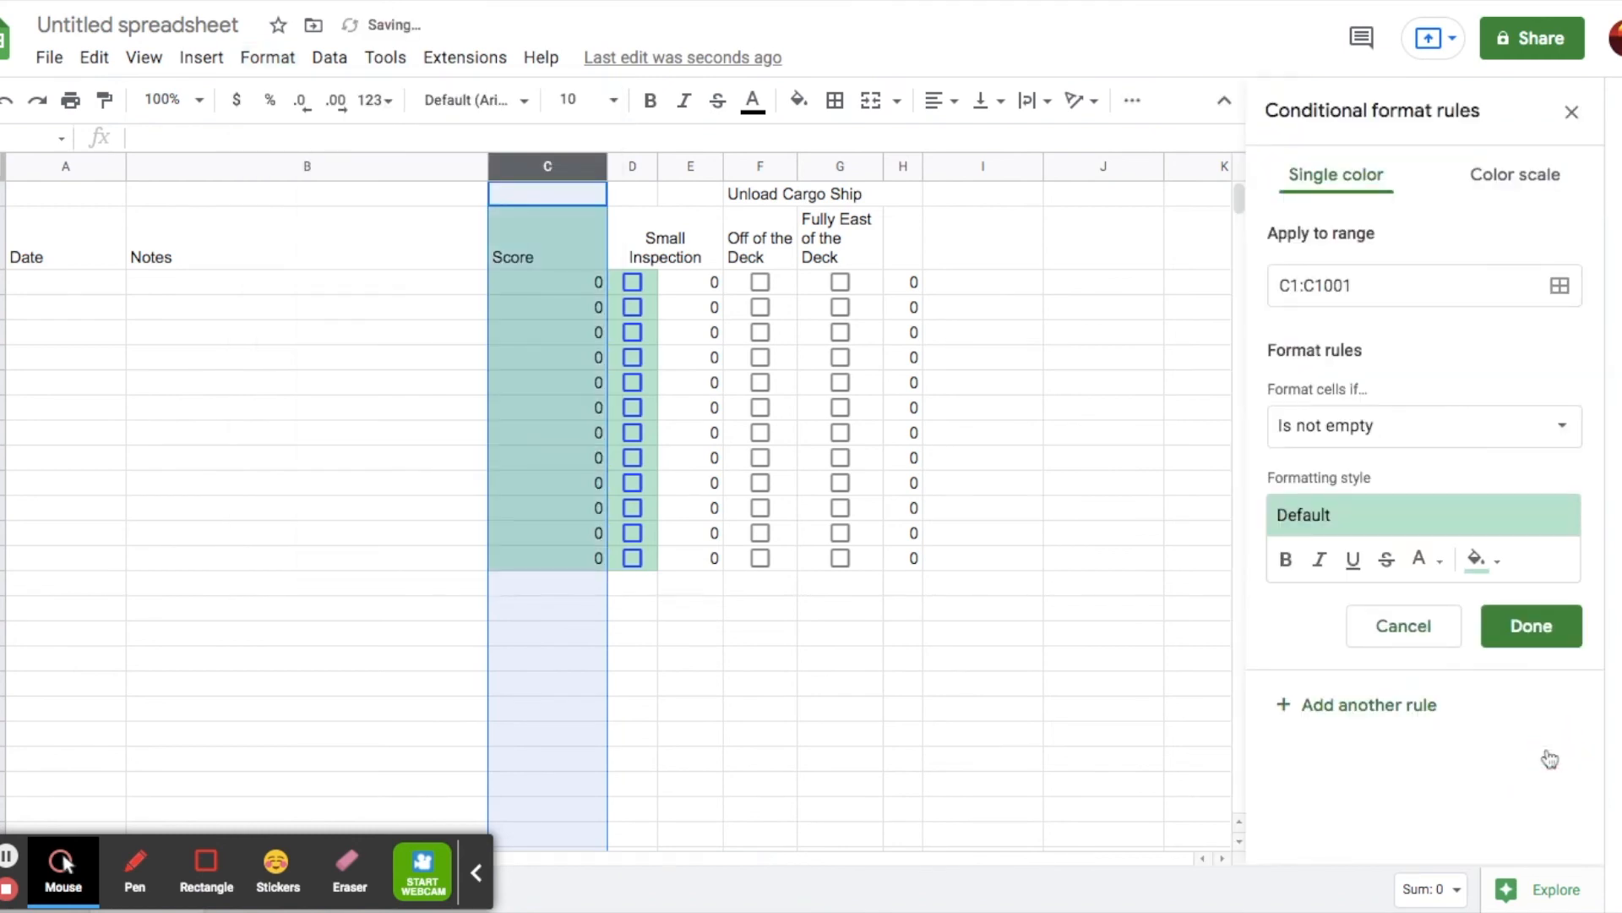
click(1339, 517)
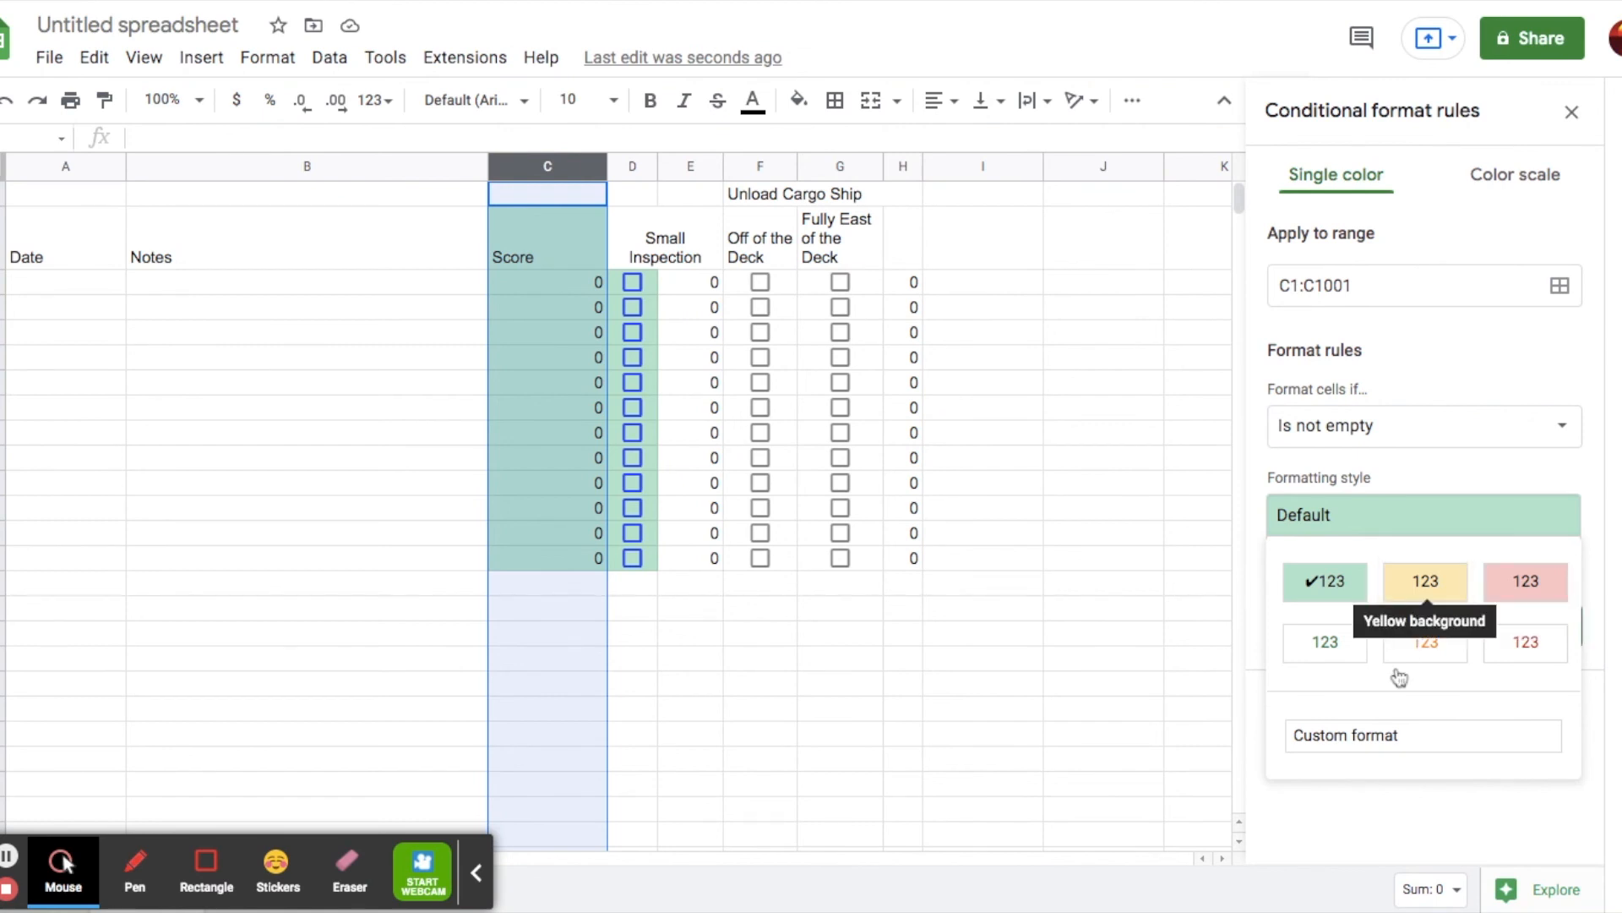
click(1371, 536)
click(1375, 625)
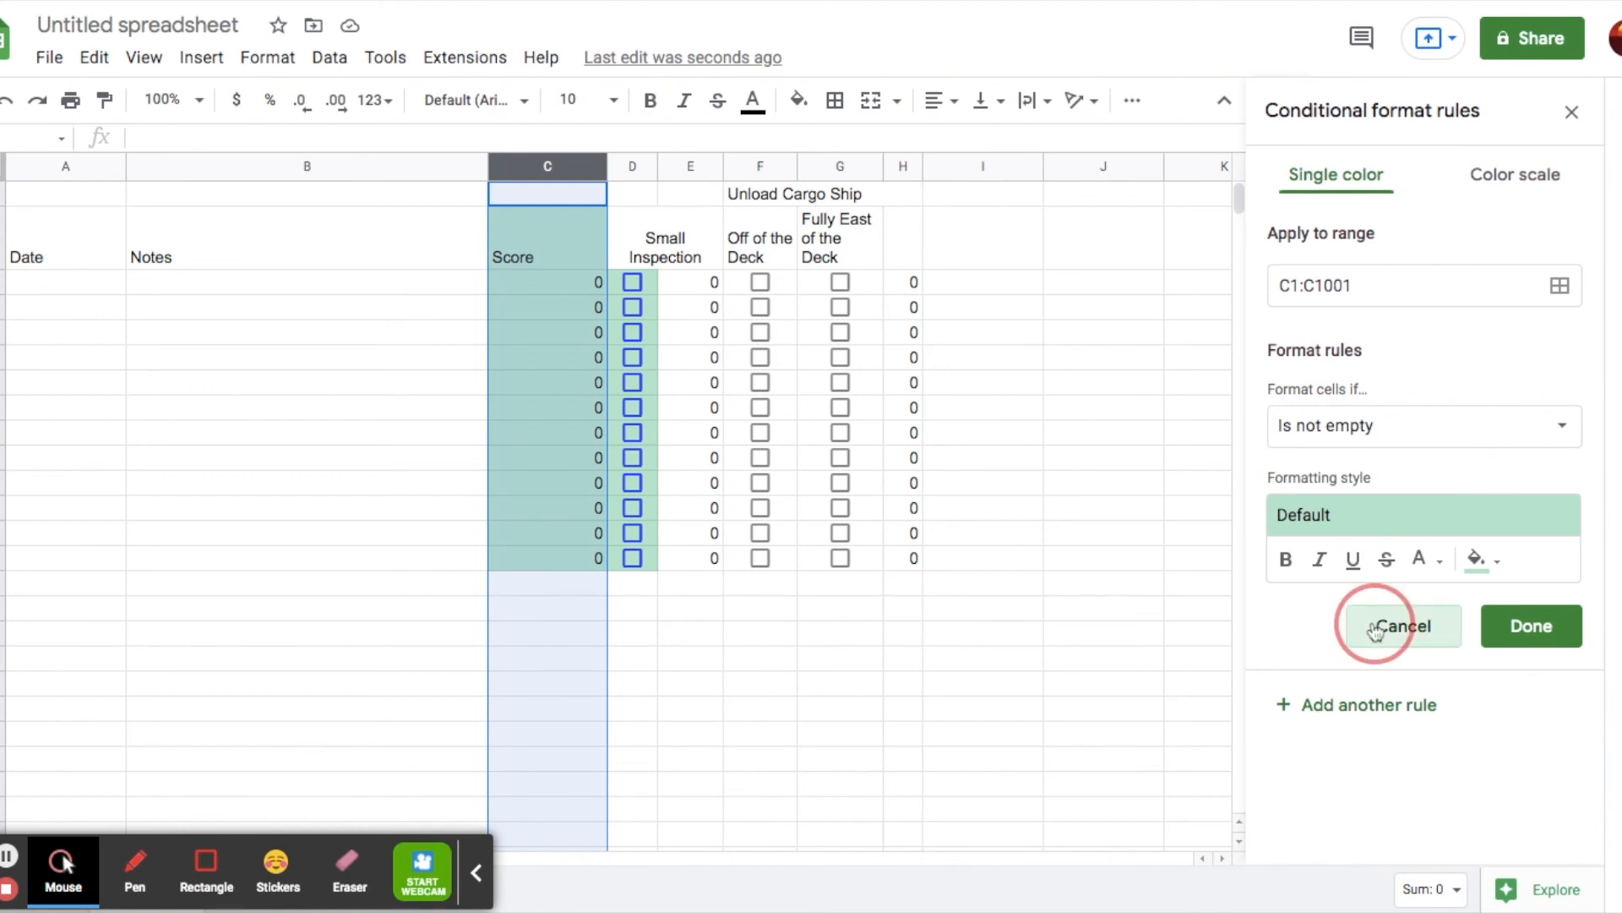
click(1571, 112)
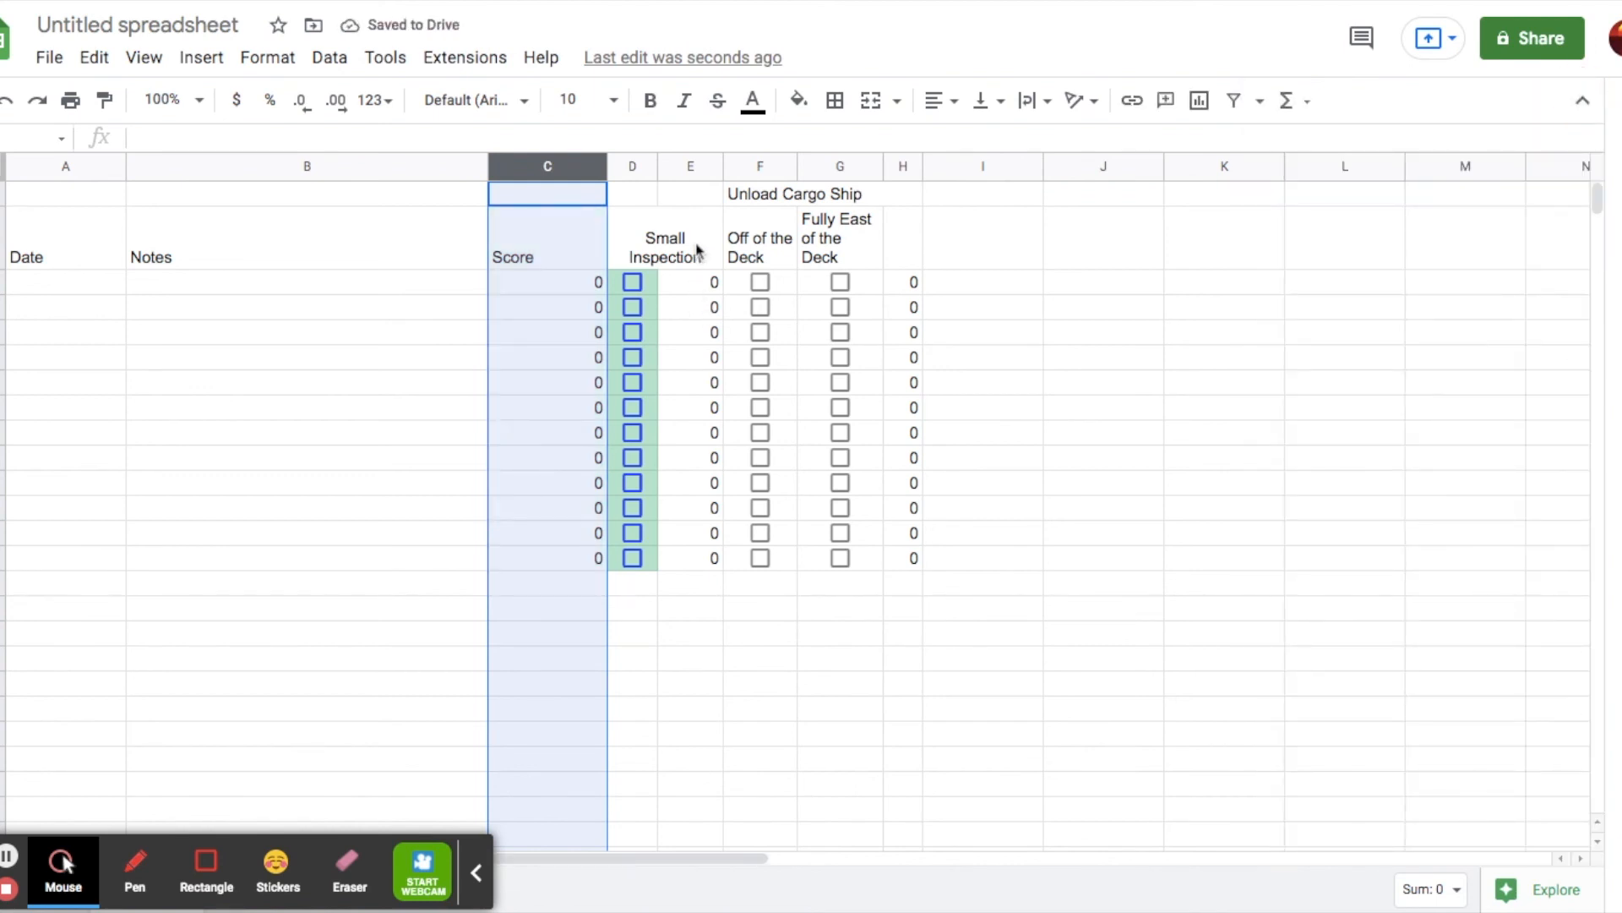
Add an outer border around the Small Inspection columns D and E
click(696, 287)
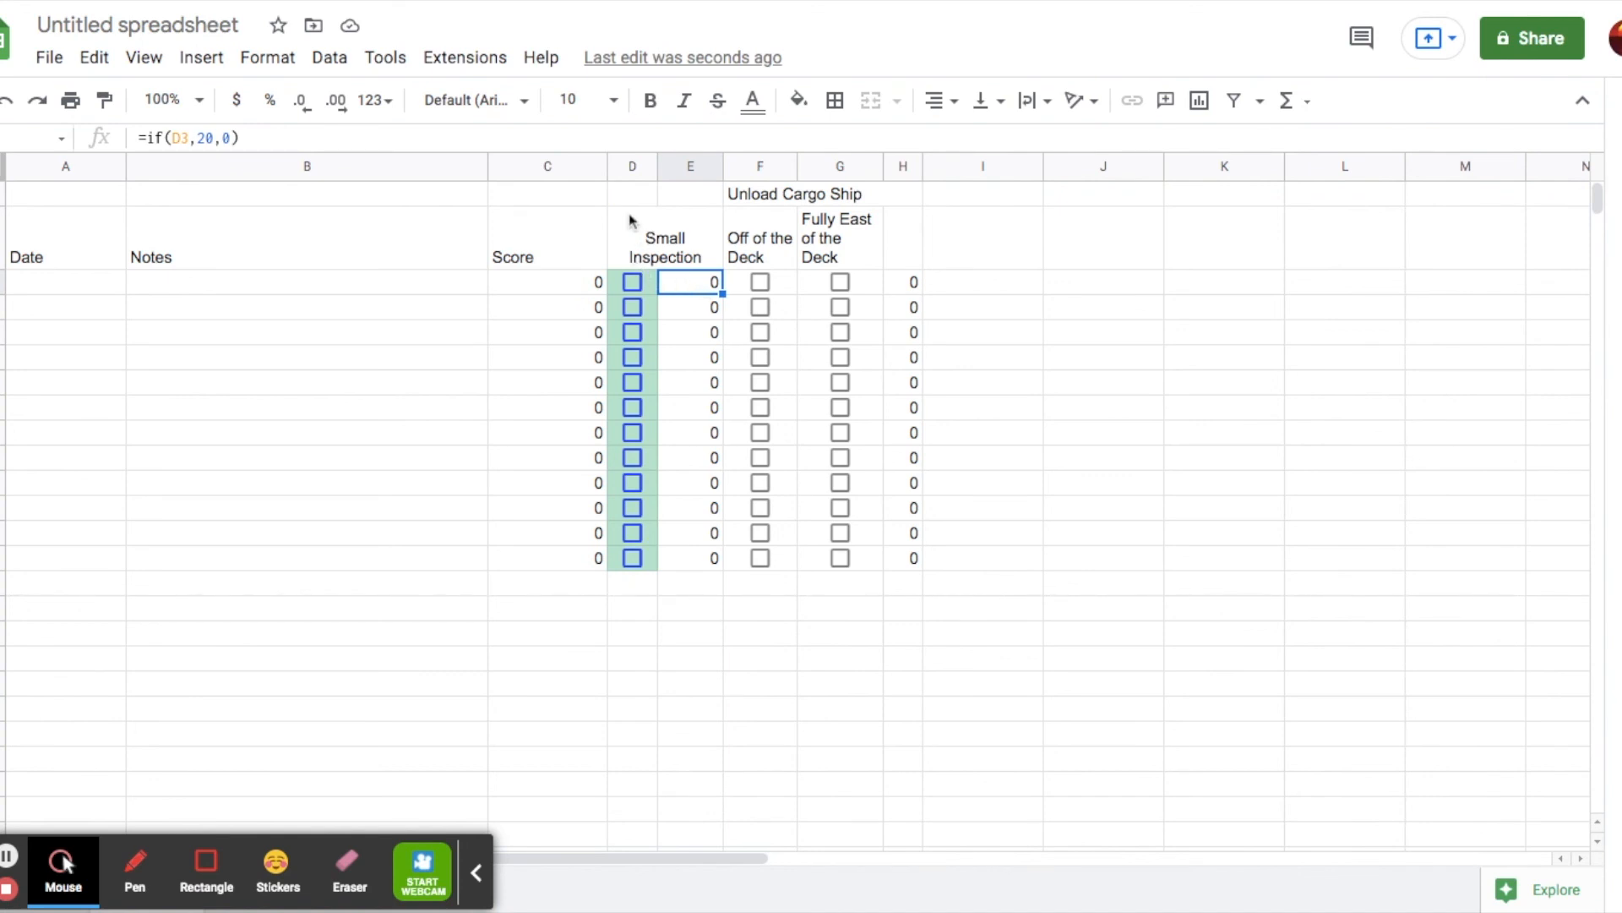
drag(630, 167, 687, 173)
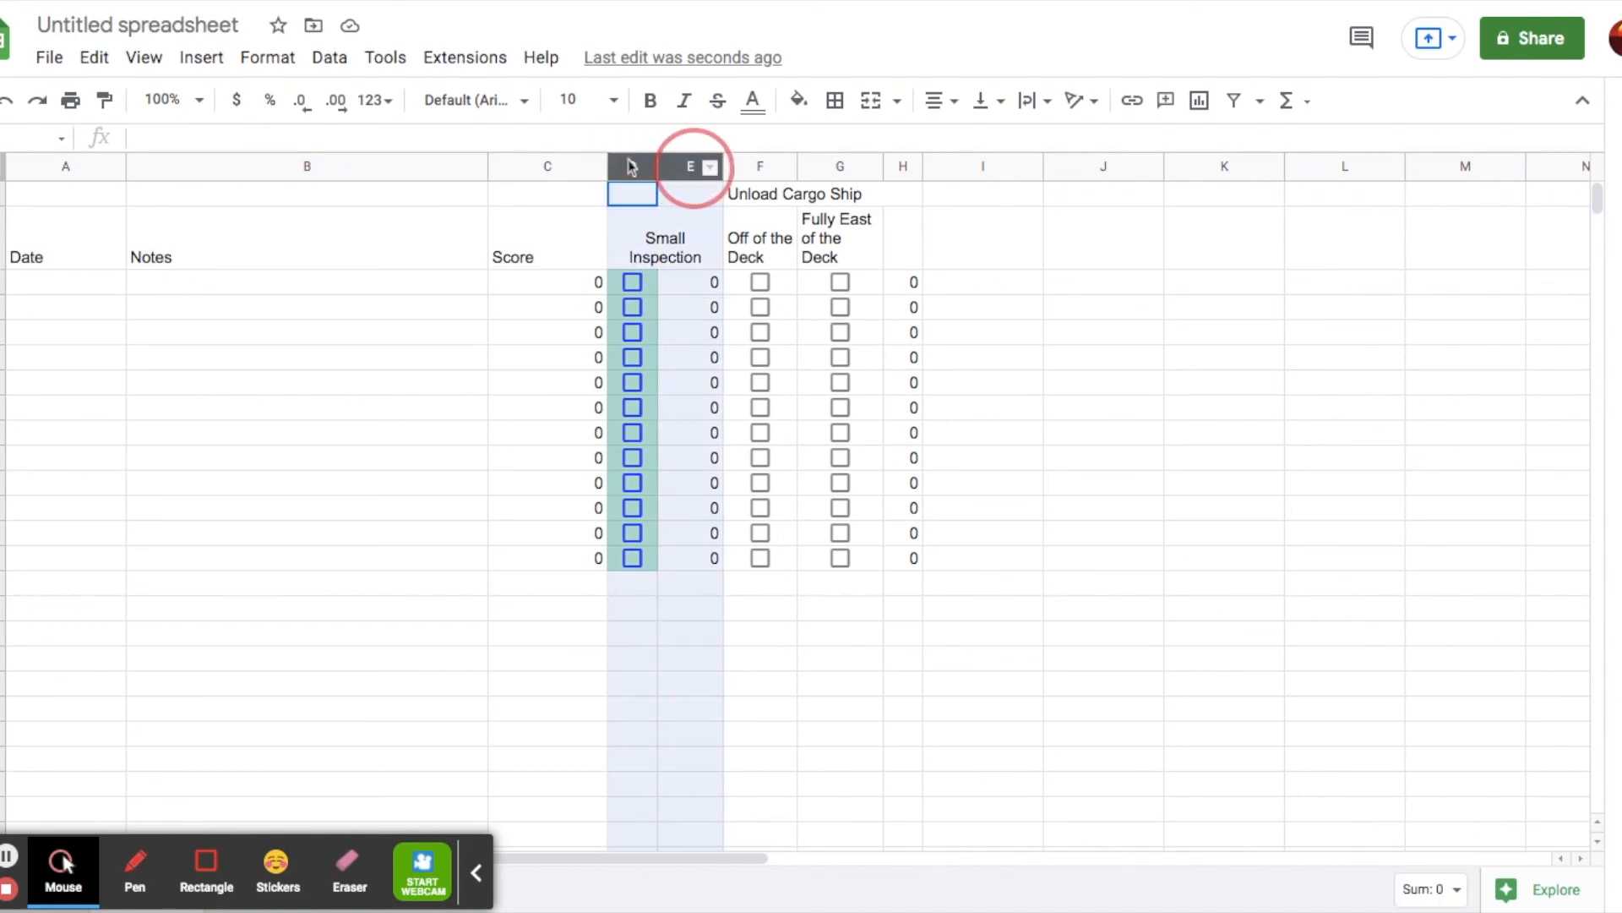
click(835, 100)
click(974, 147)
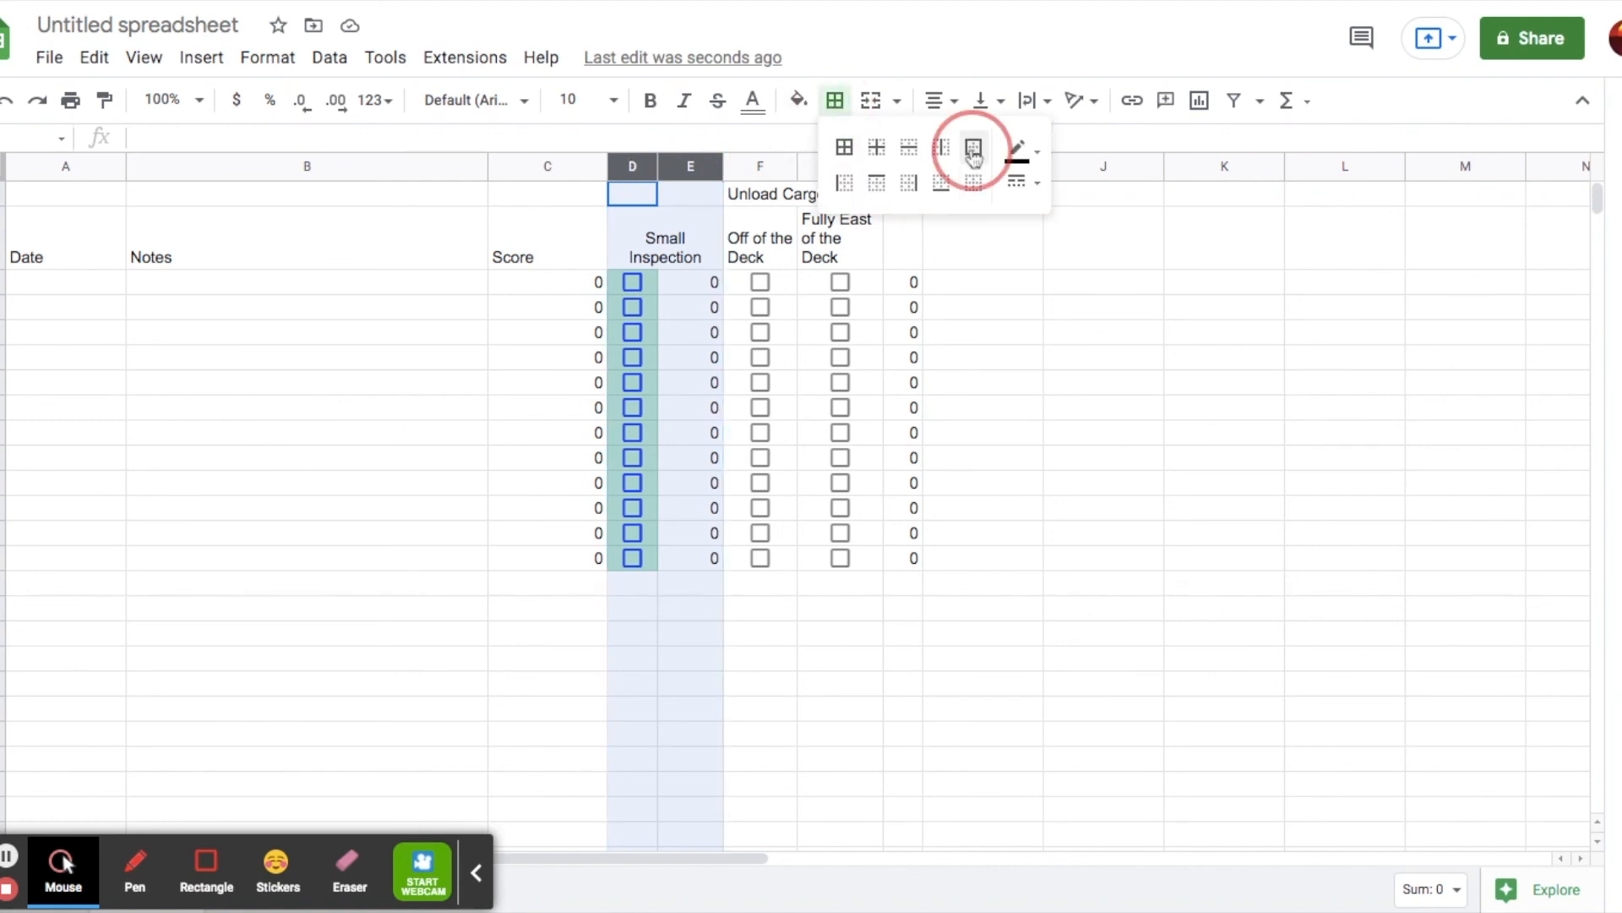
click(765, 197)
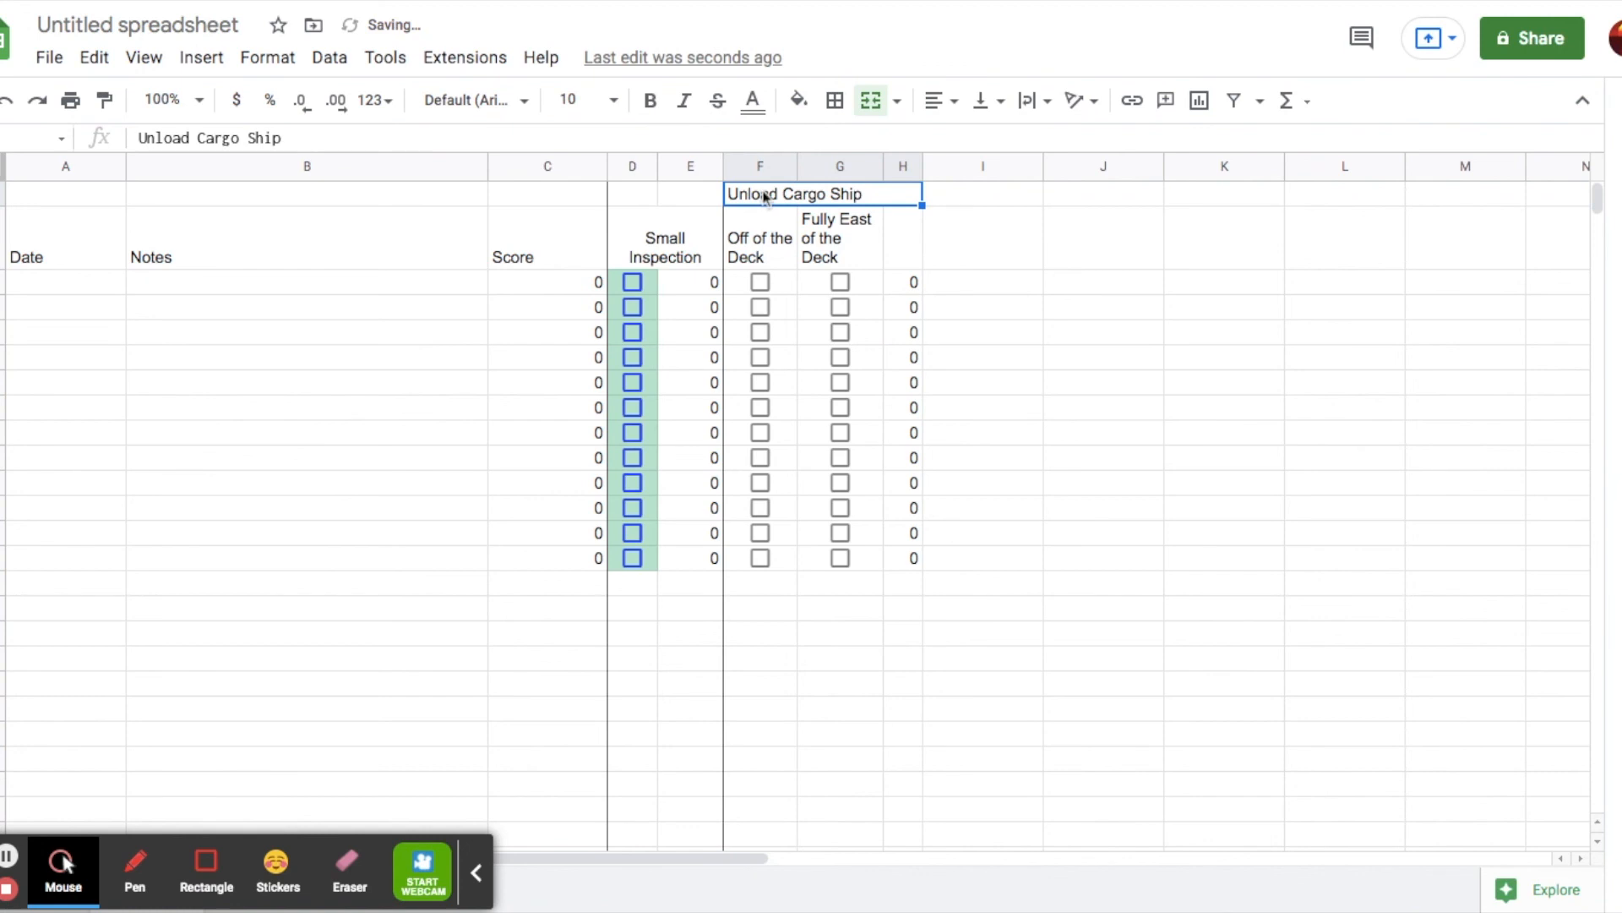
Add an outer border around the Unload Cargo Ship columns F through H
drag(761, 167, 901, 167)
click(835, 101)
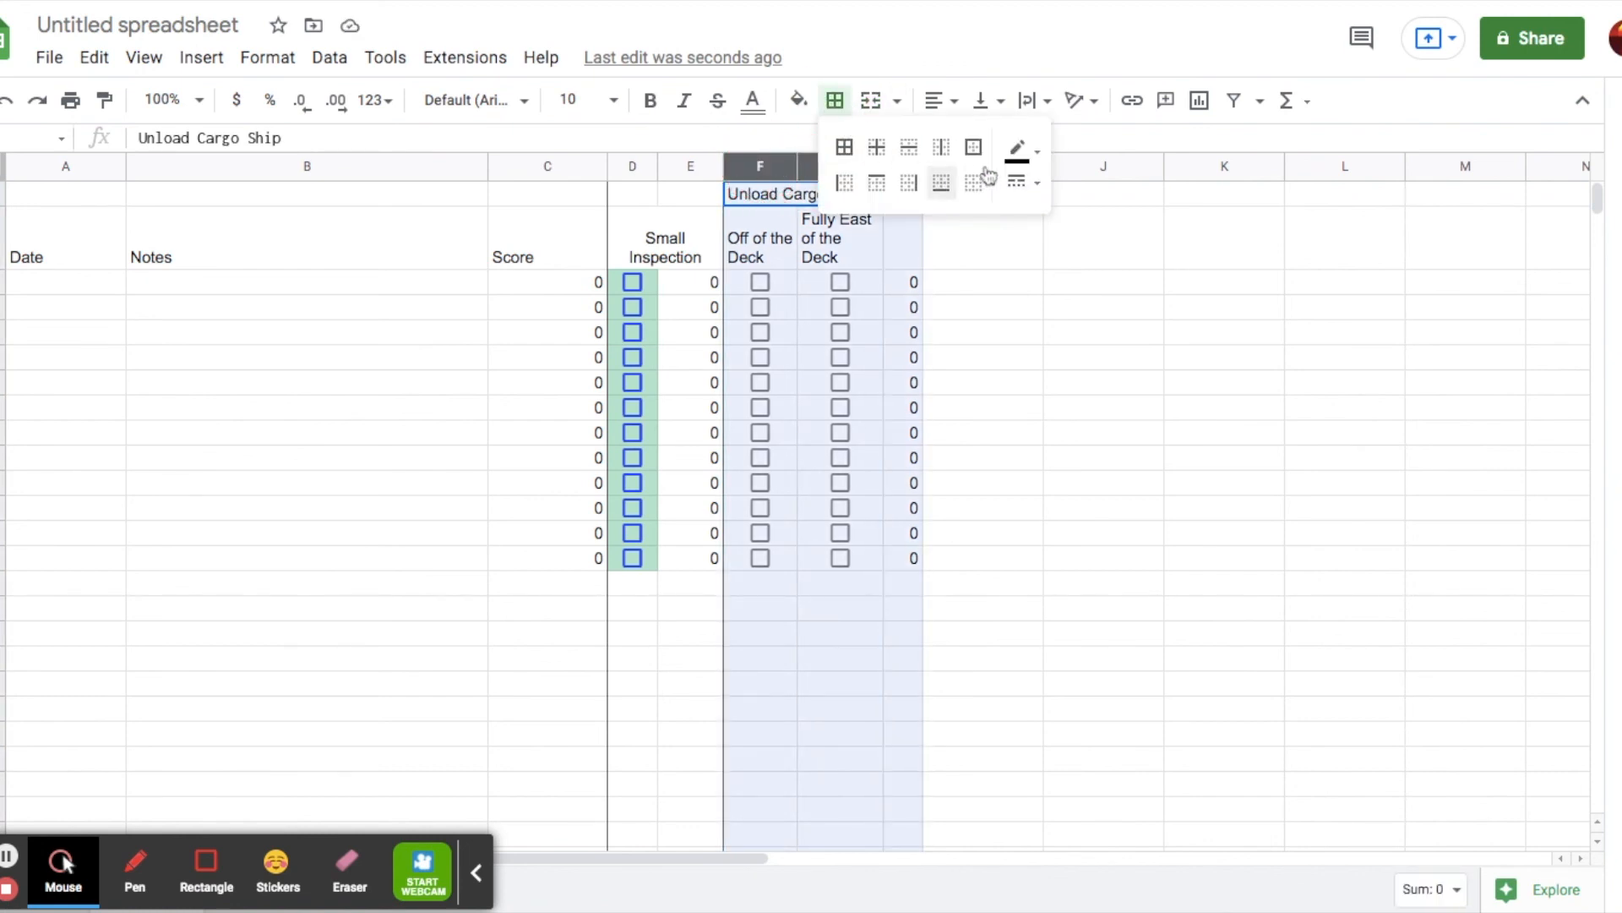
click(973, 148)
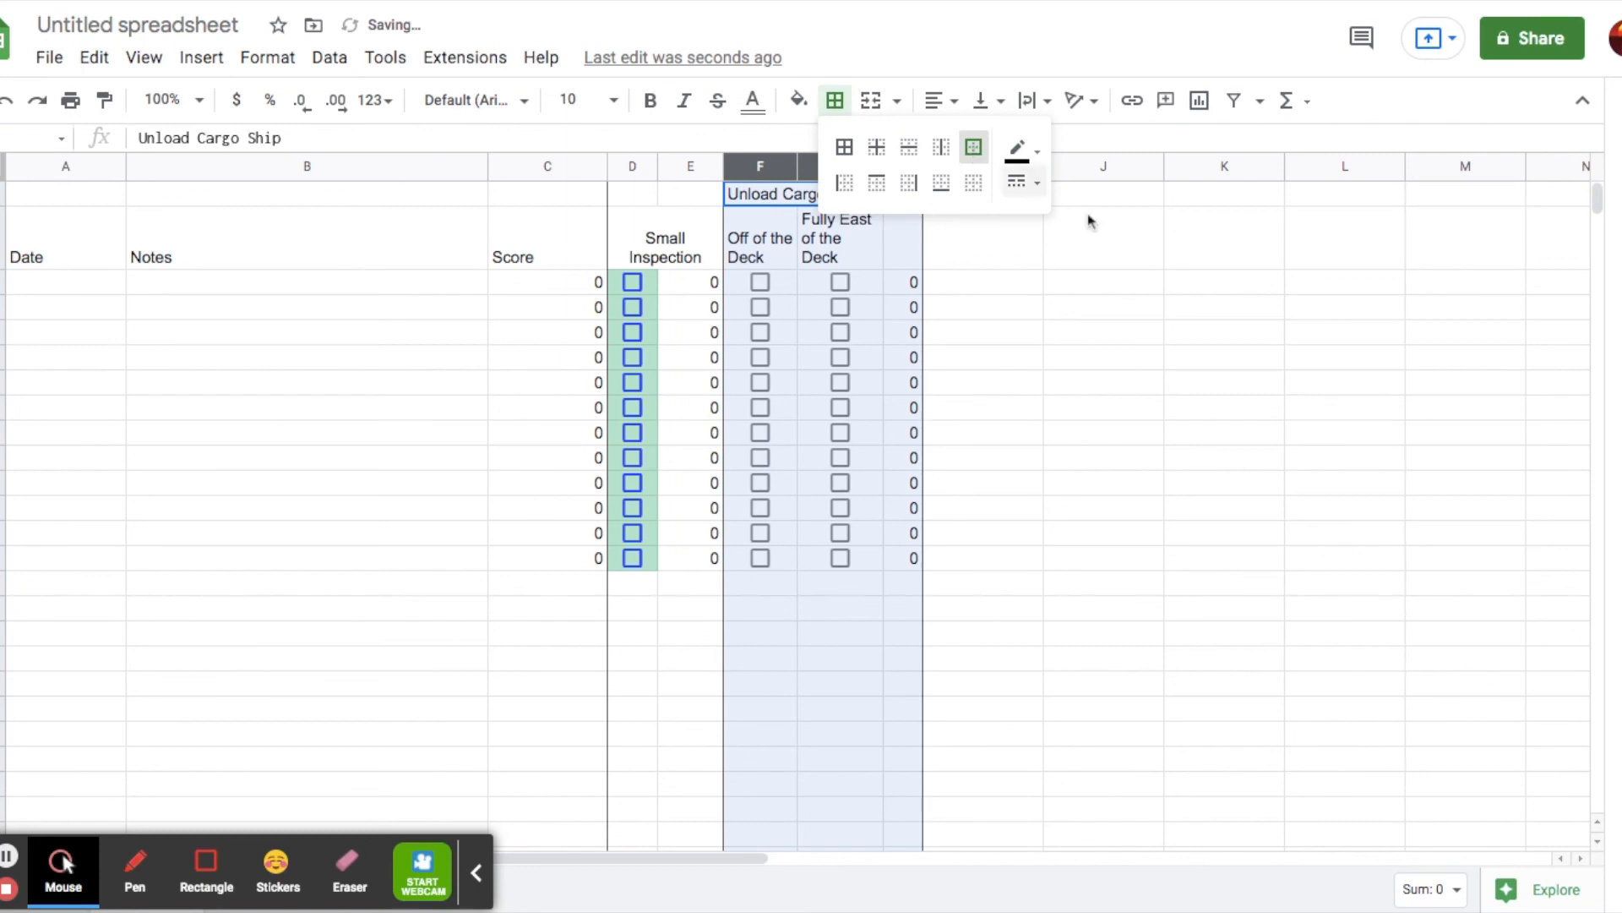
click(1133, 258)
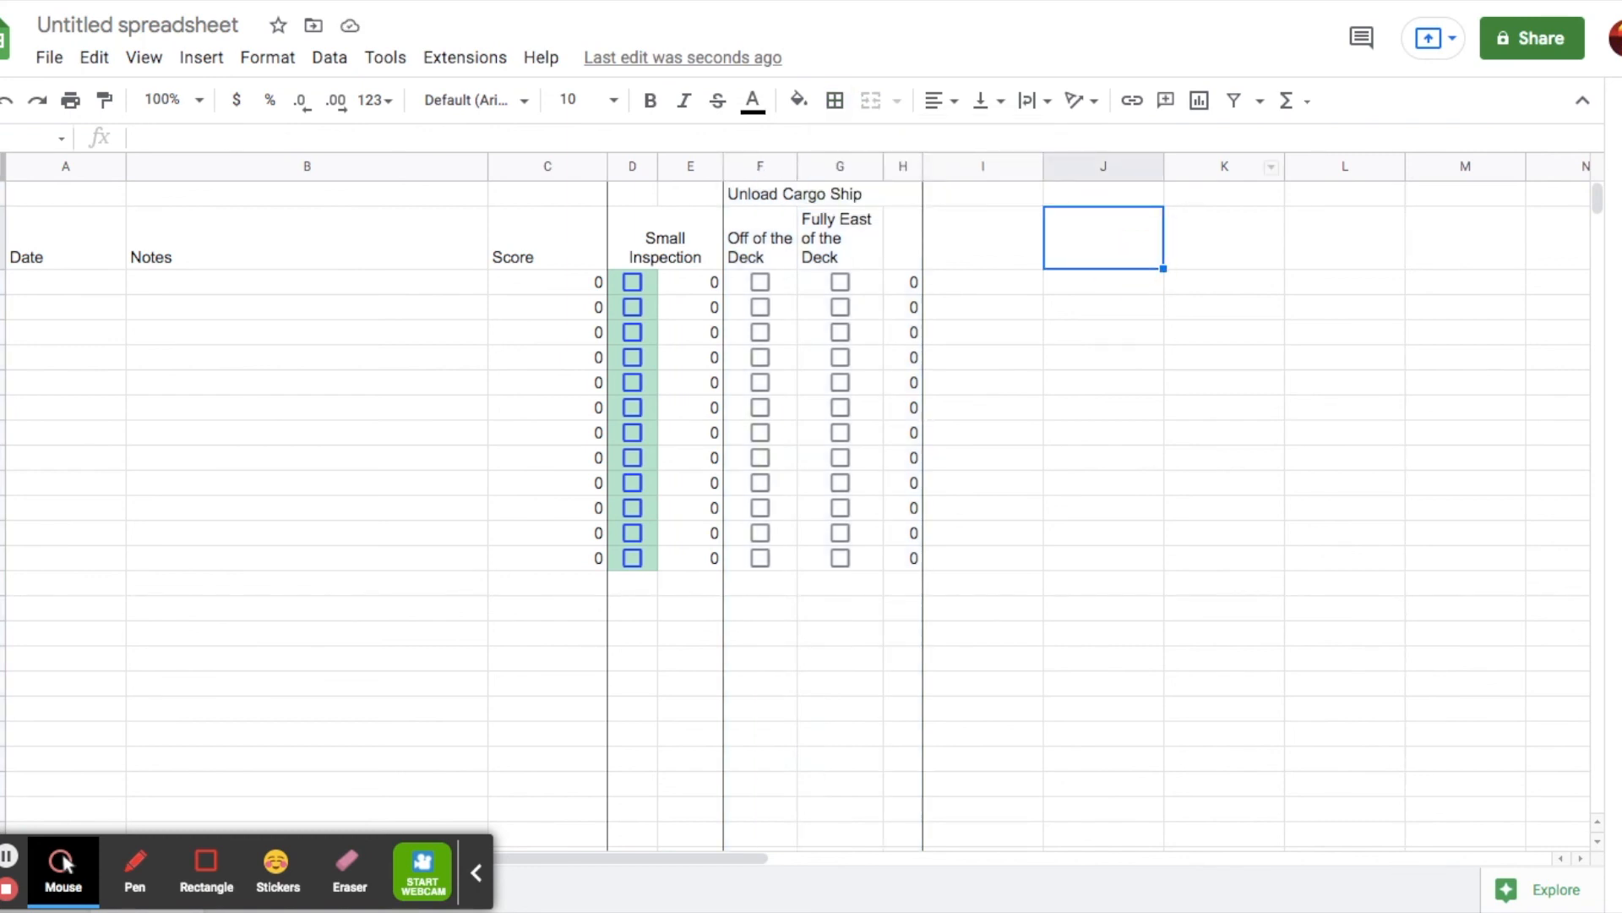
Freeze the first 2 rows so the mission headers stay in place above the scoring rows
click(76, 267)
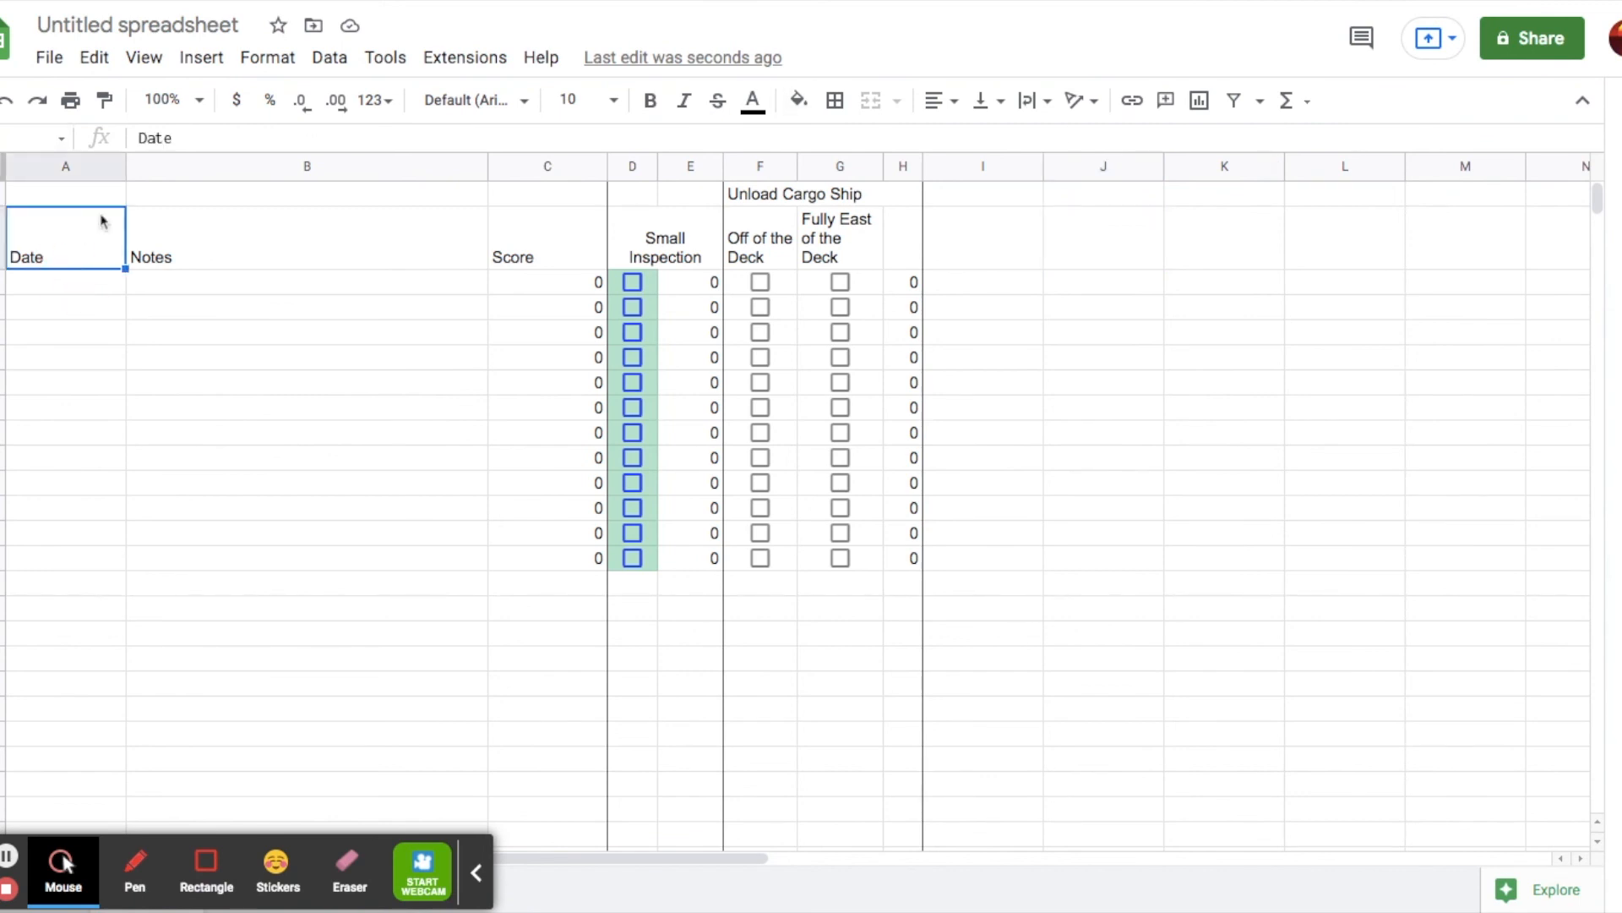
click(139, 59)
mouse_move(293, 151)
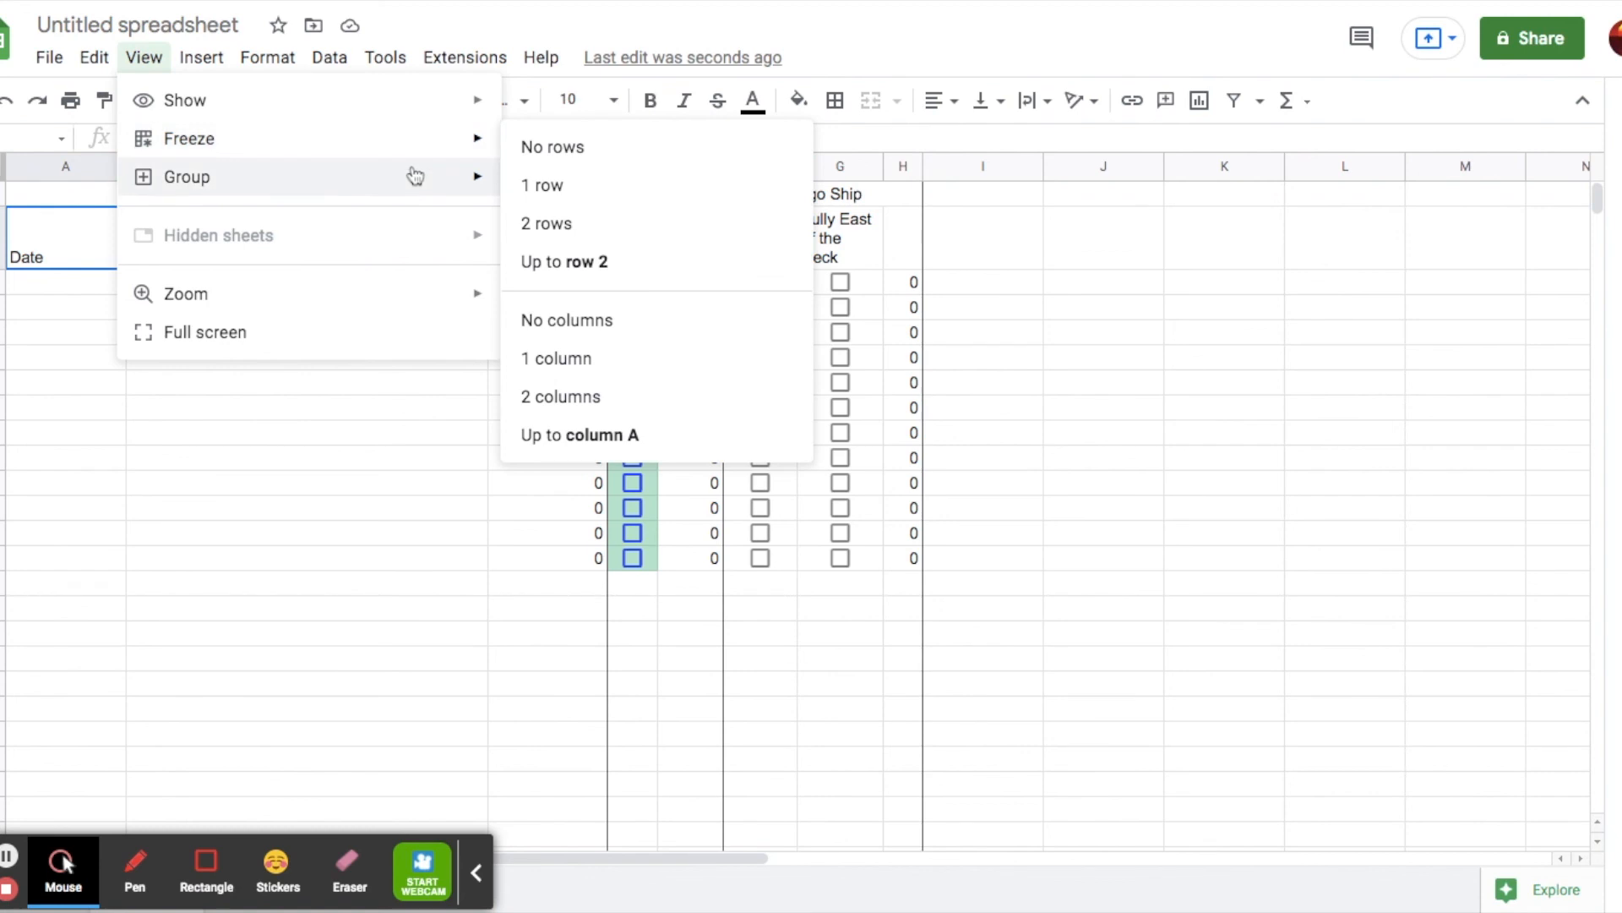
click(557, 226)
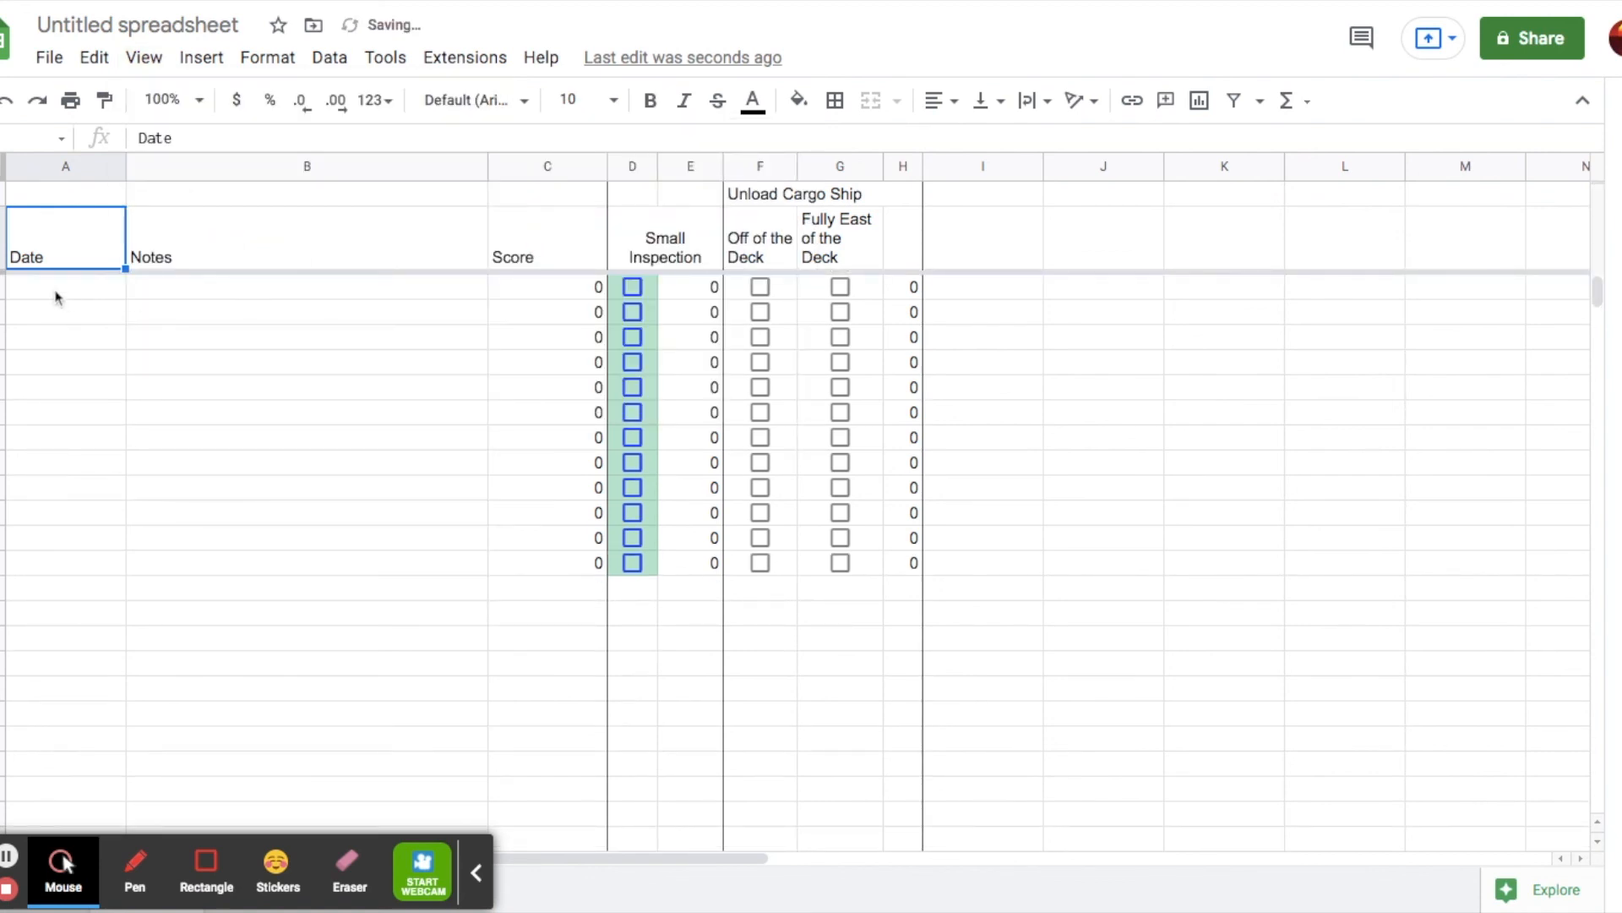
Freeze the columns up to column C so that Date, Notes and Score stay in place
click(548, 284)
click(142, 58)
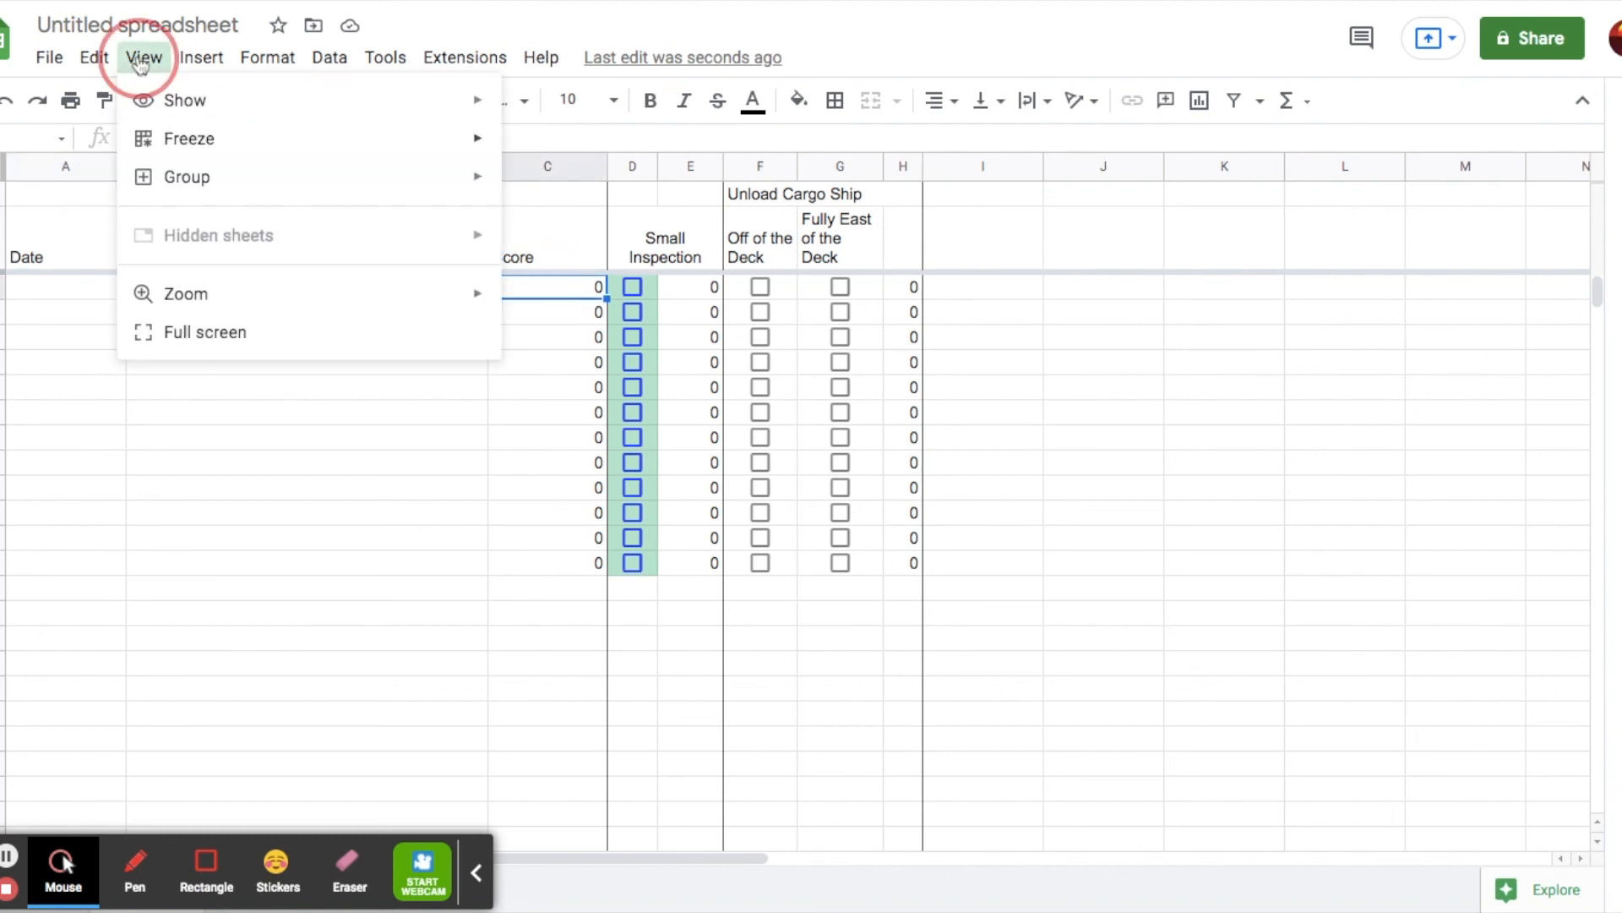
mouse_move(412, 154)
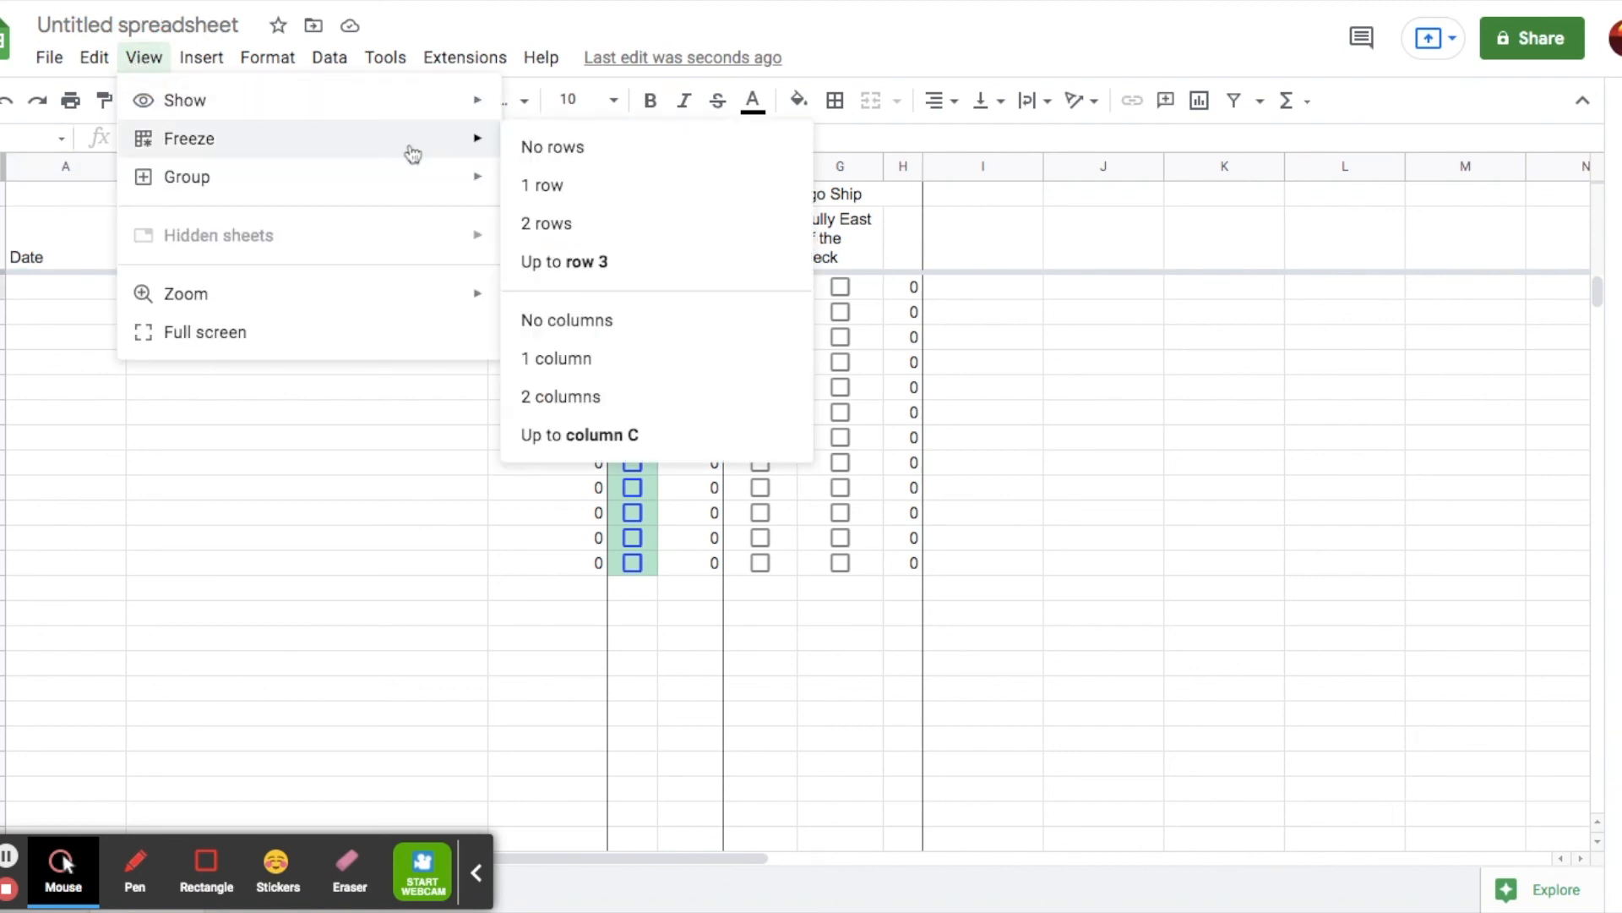
click(673, 443)
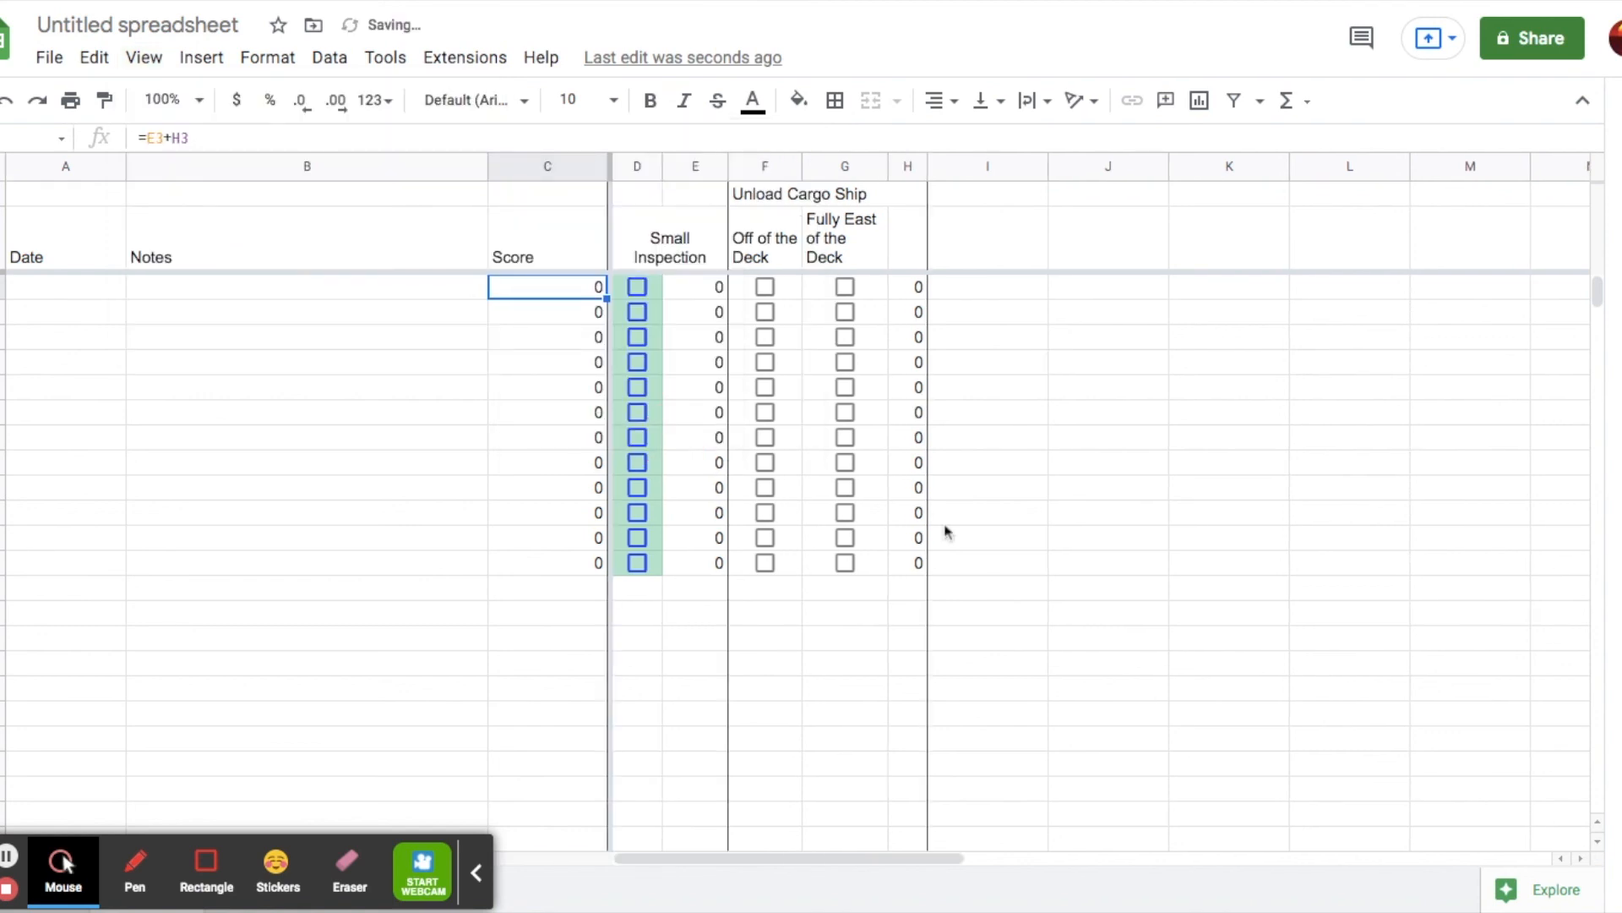
scroll(1000, 449, down, 7)
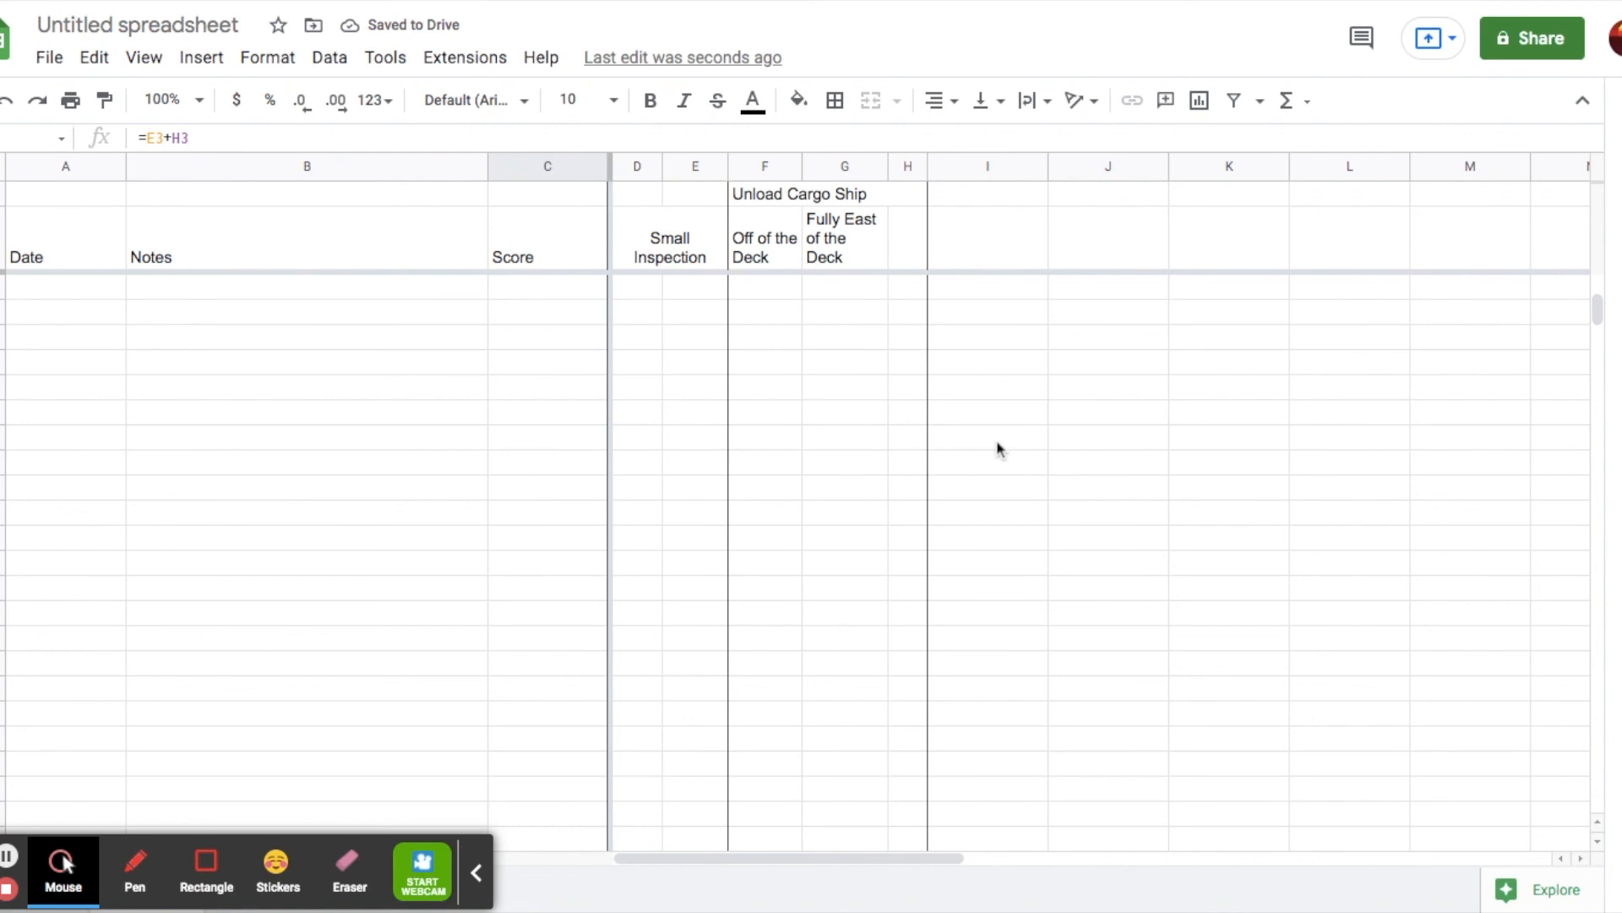
scroll(1001, 450, up, 7)
scroll(1000, 449, right, 13)
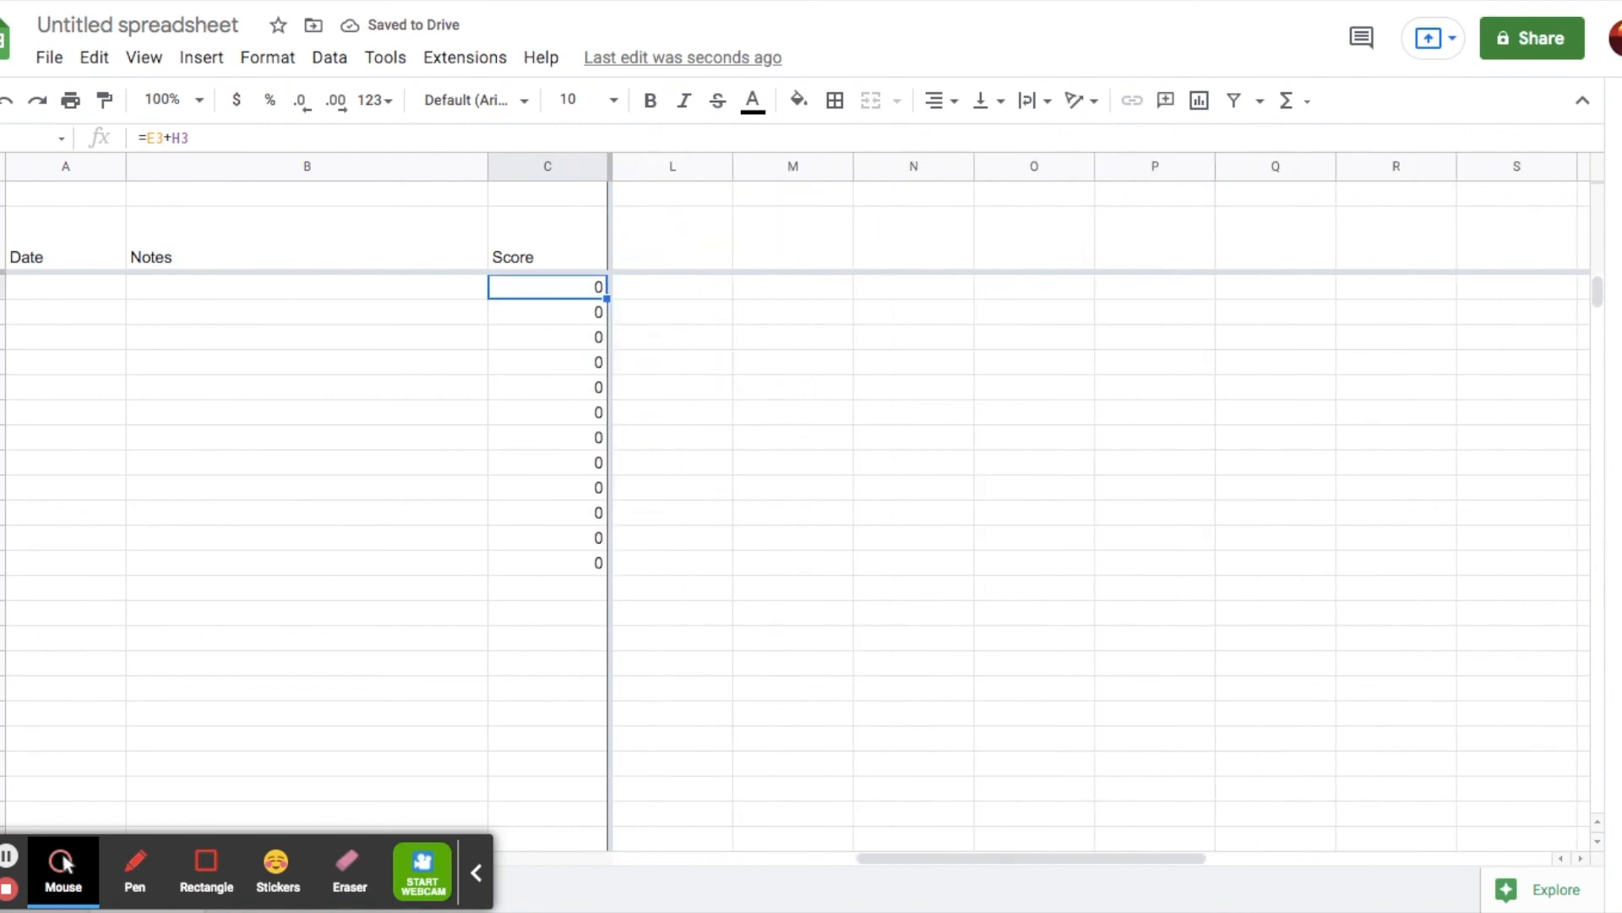
scroll(1001, 449, left, 13)
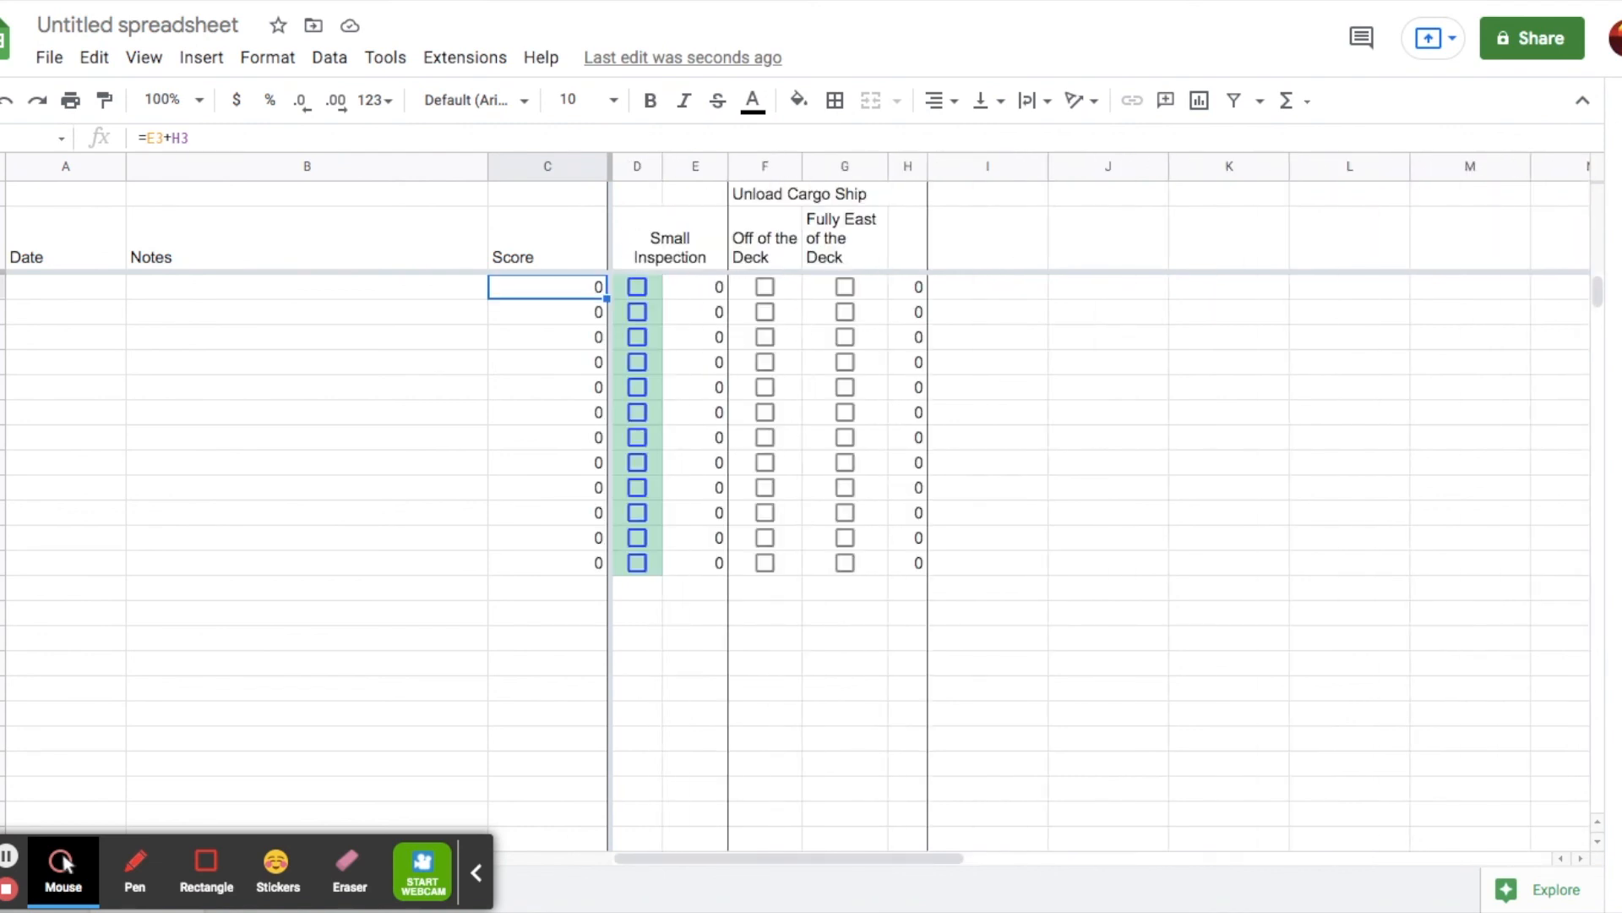
Switch to the Cargo Connect Robot Testing spreadsheet and review its dated runs, notes, scores and color-coded missions
click(1409, 2)
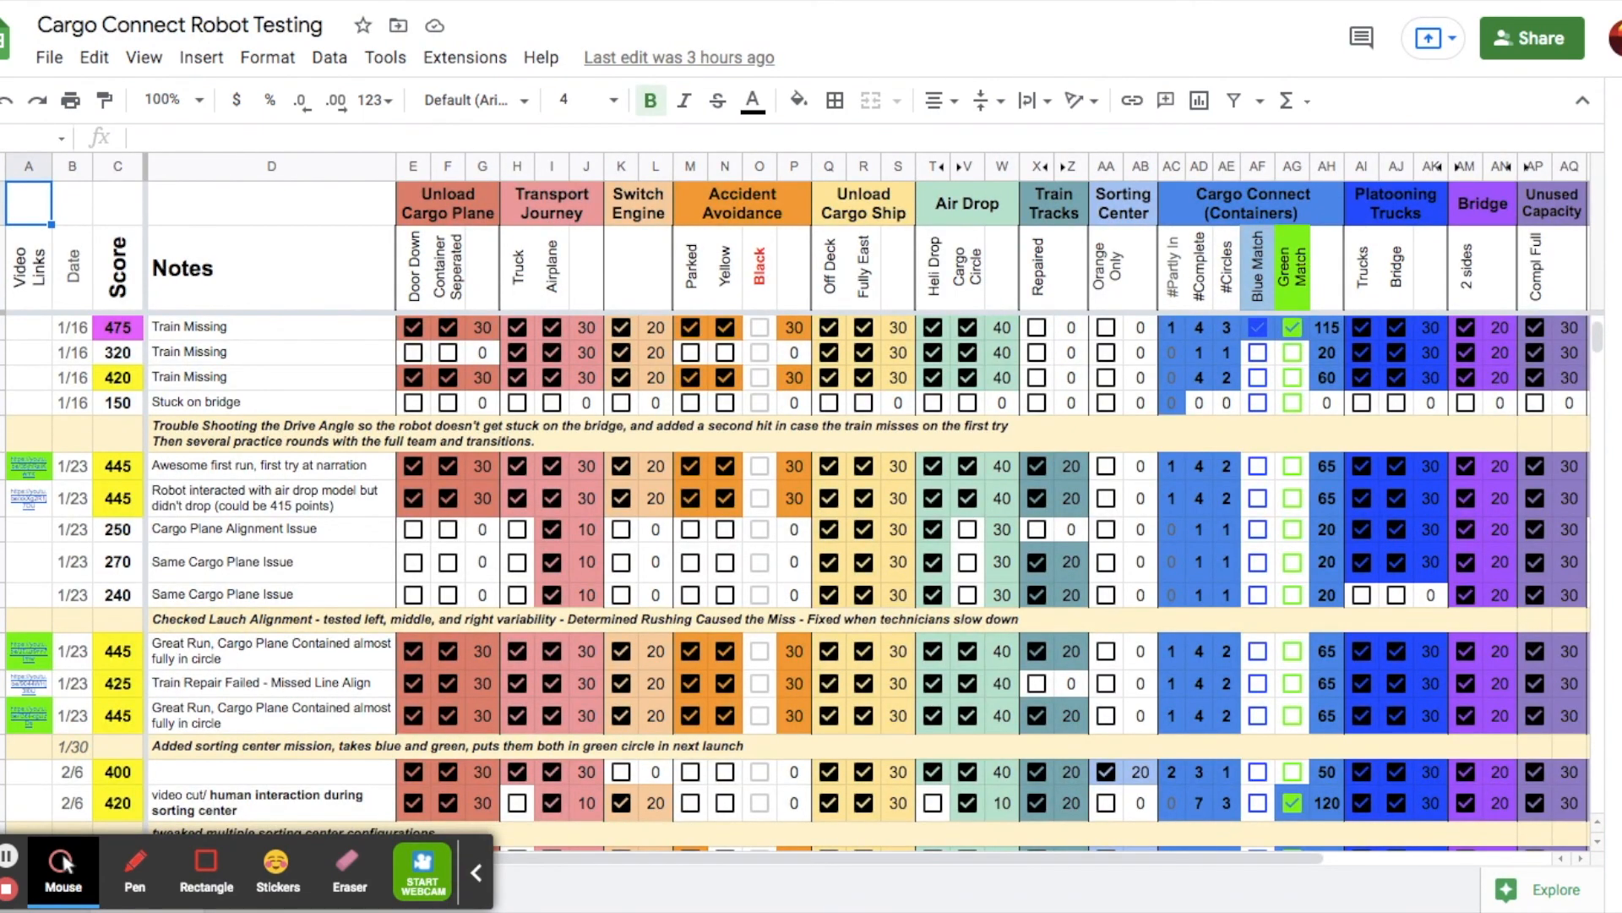
scroll(796, 583, down, 5)
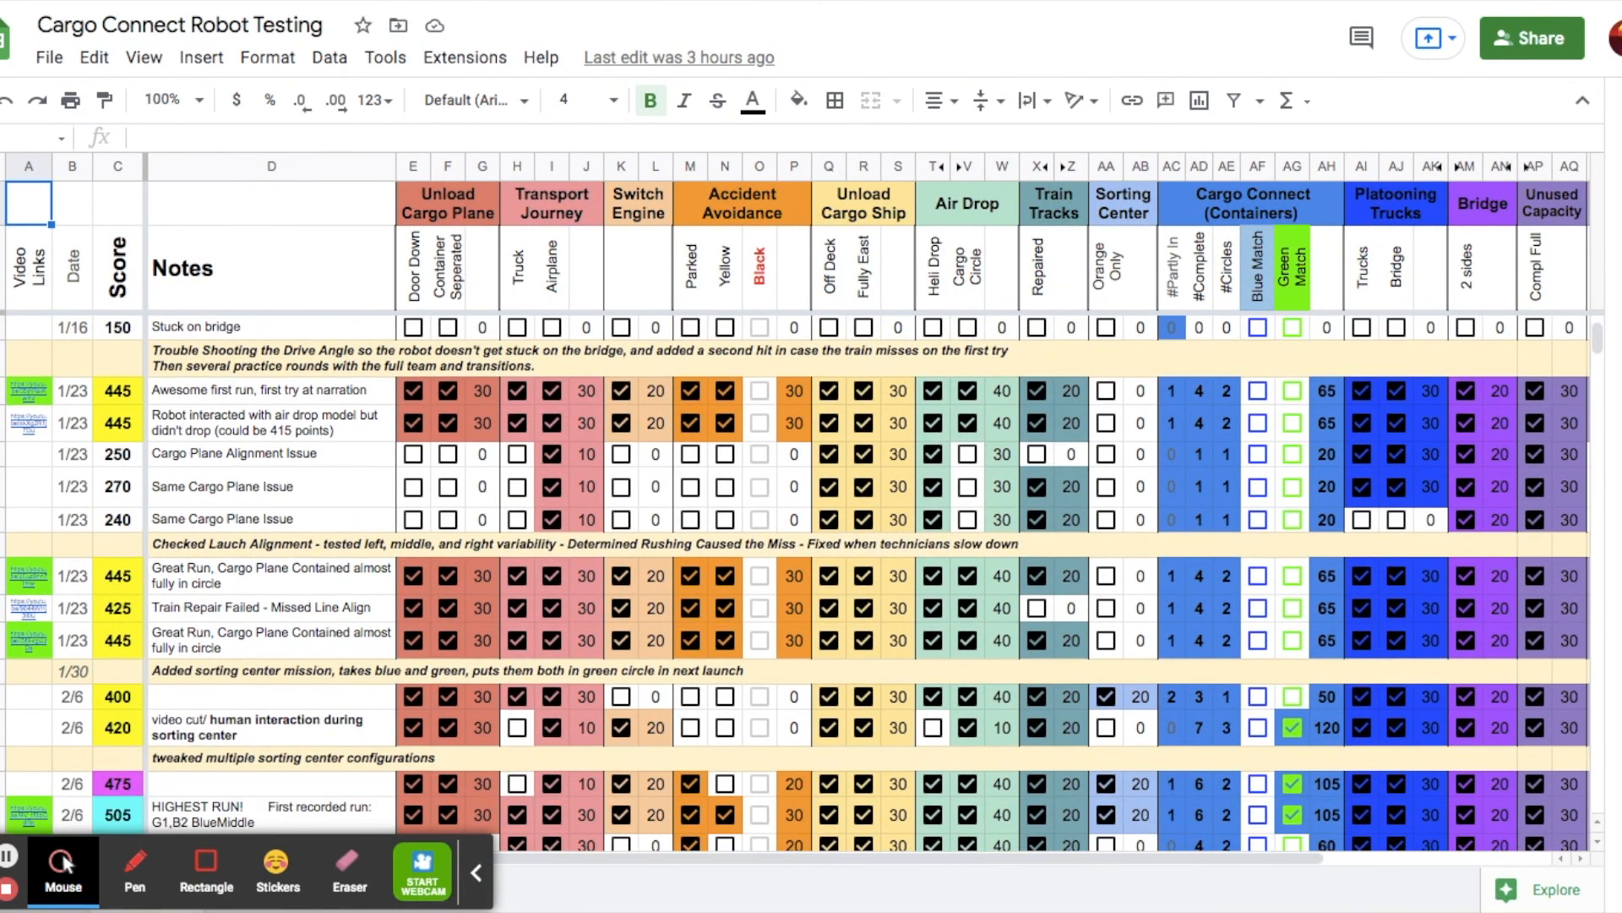
scroll(796, 583, down, 12)
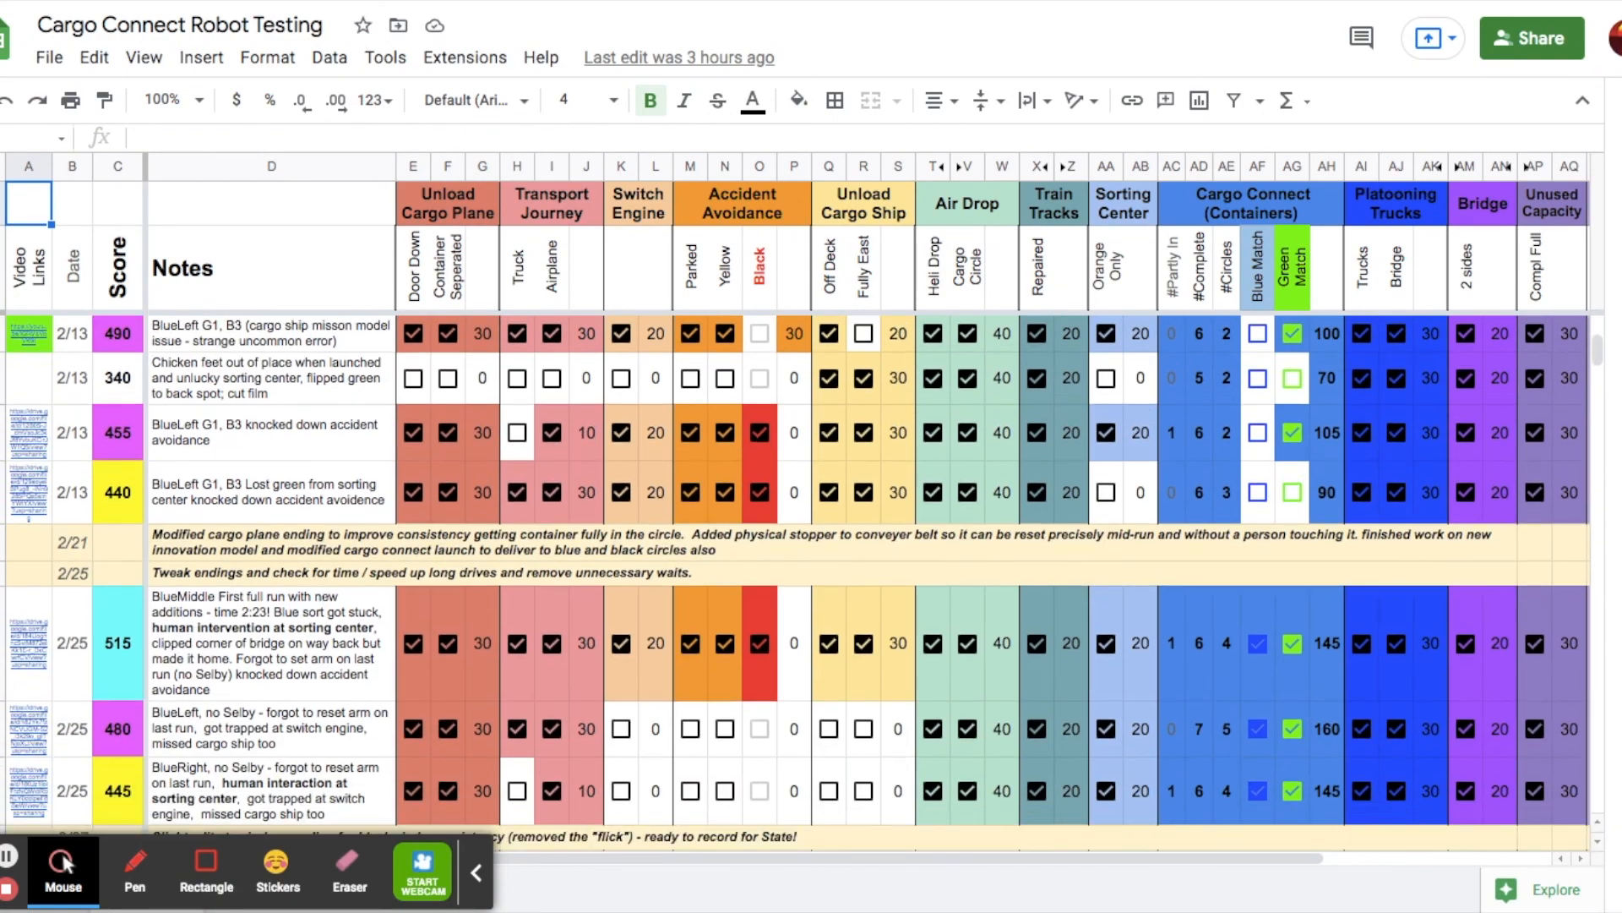